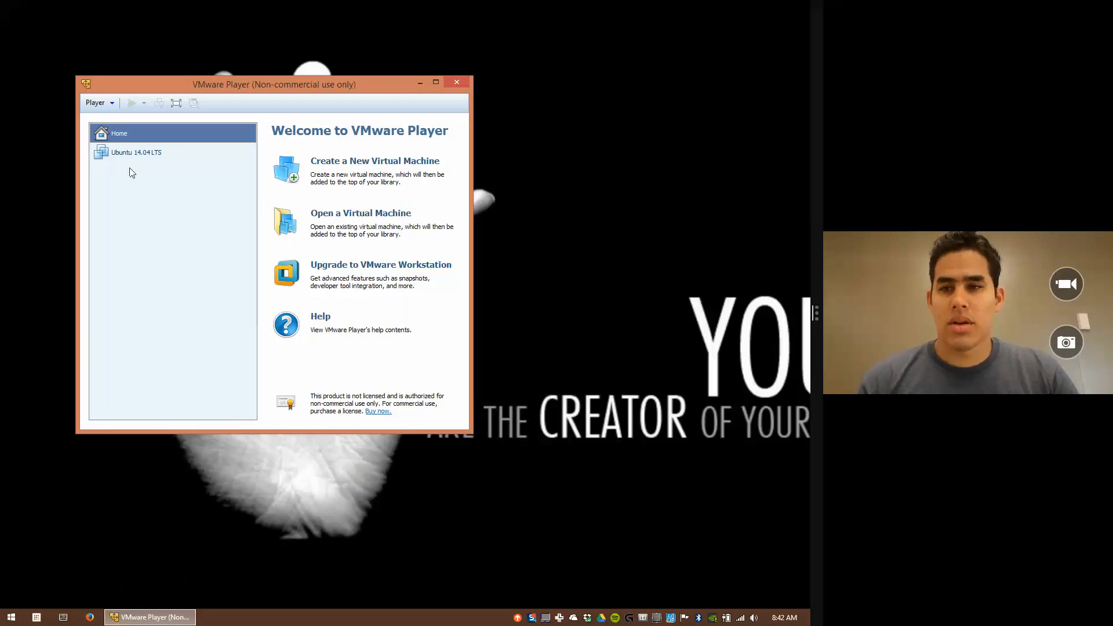
Step: Minimize VMware Player and launch Firefox to its start page
click(419, 82)
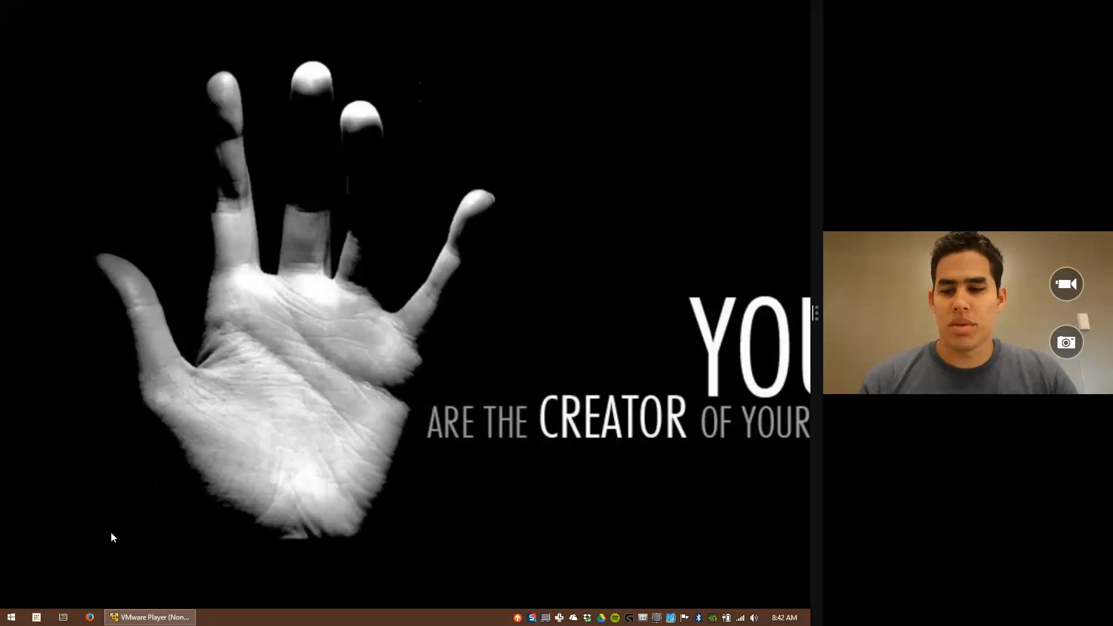
click(90, 618)
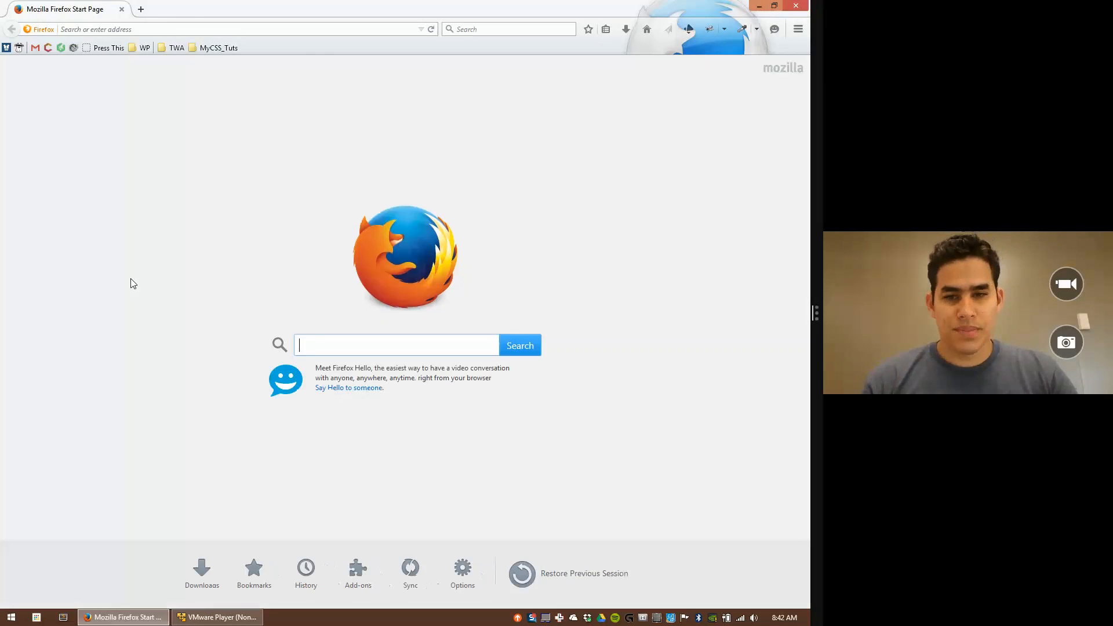
Step: Load the bookmarked VMware downloads page, find 'player', and open its Download Product page
click(211, 46)
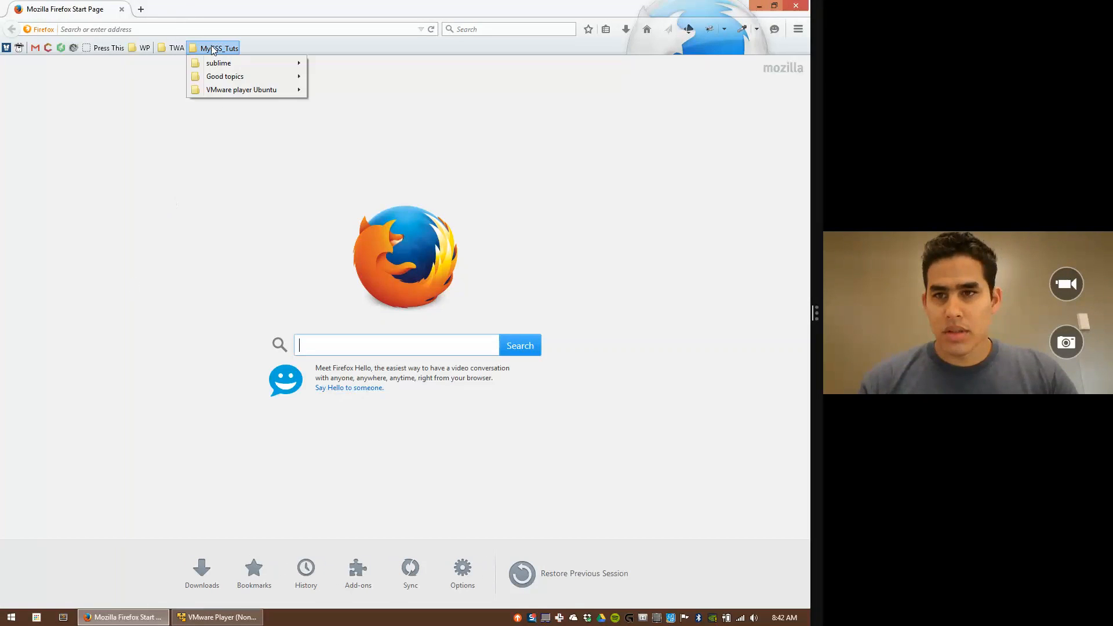
click(248, 90)
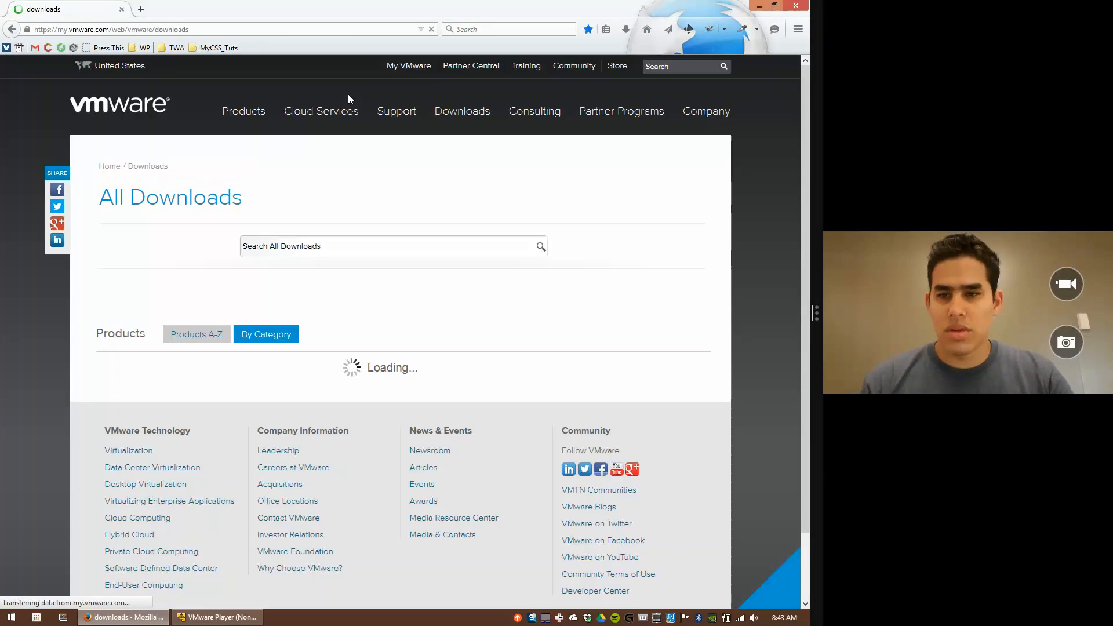
key(ctrl+f)
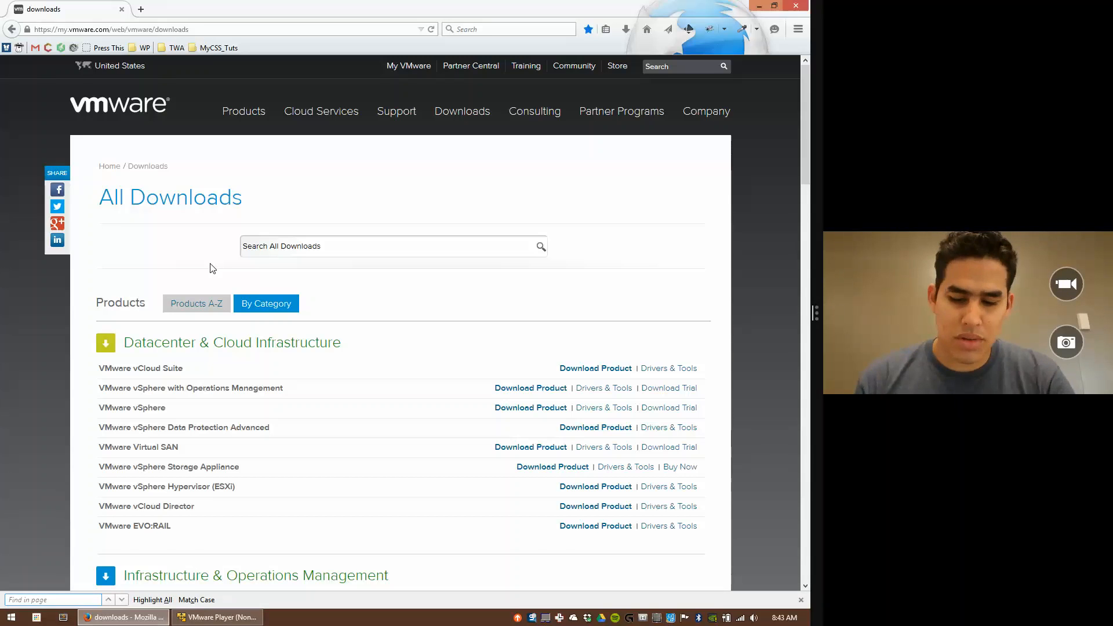
text(player)
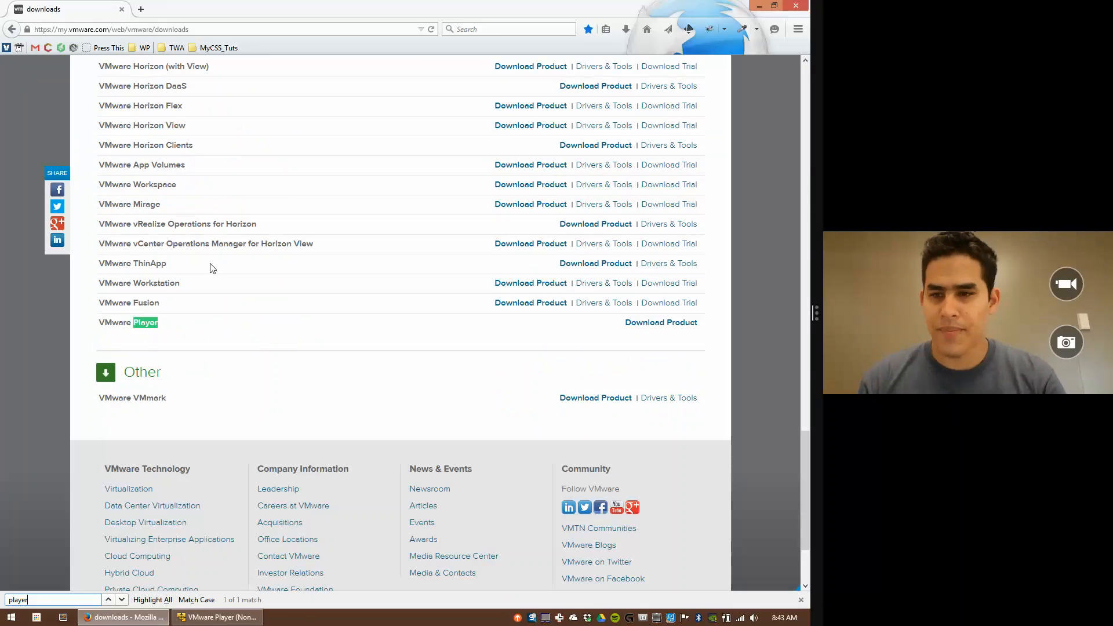
click(659, 325)
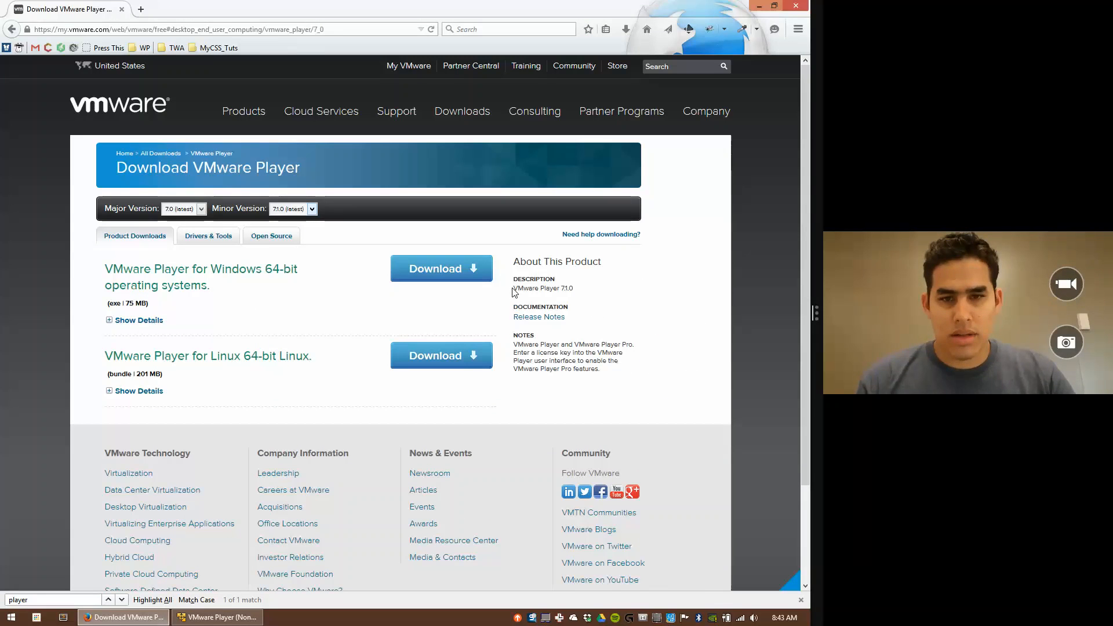
Step: Highlight the VMware Player 7.1.0 version and Windows 64-bit title, then open Control Panel
drag(512, 289, 576, 296)
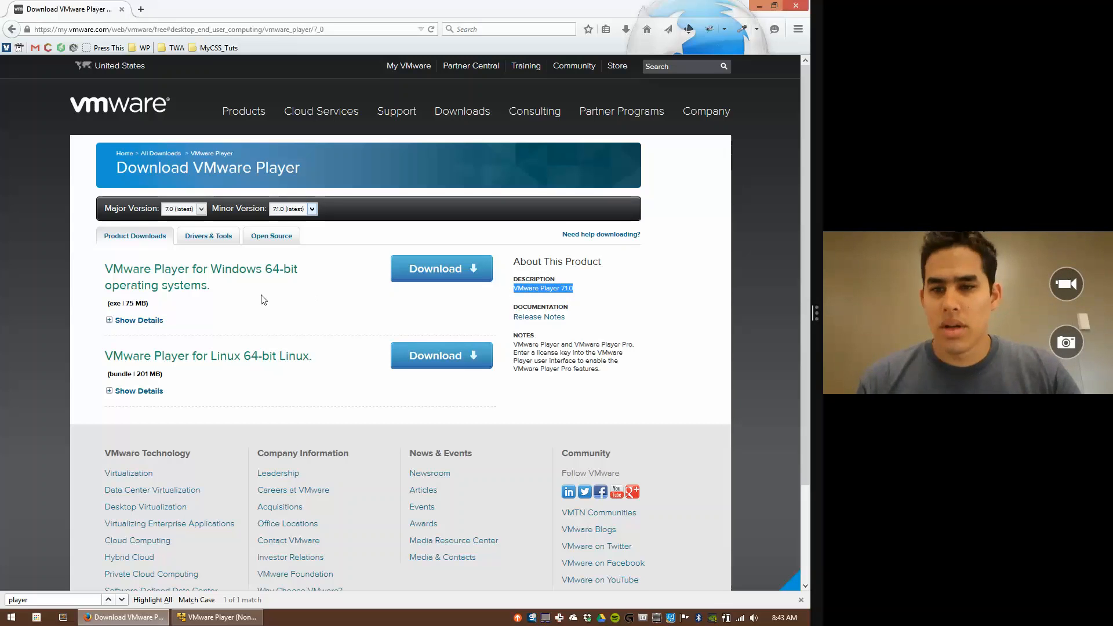
click(111, 268)
drag(111, 269, 293, 288)
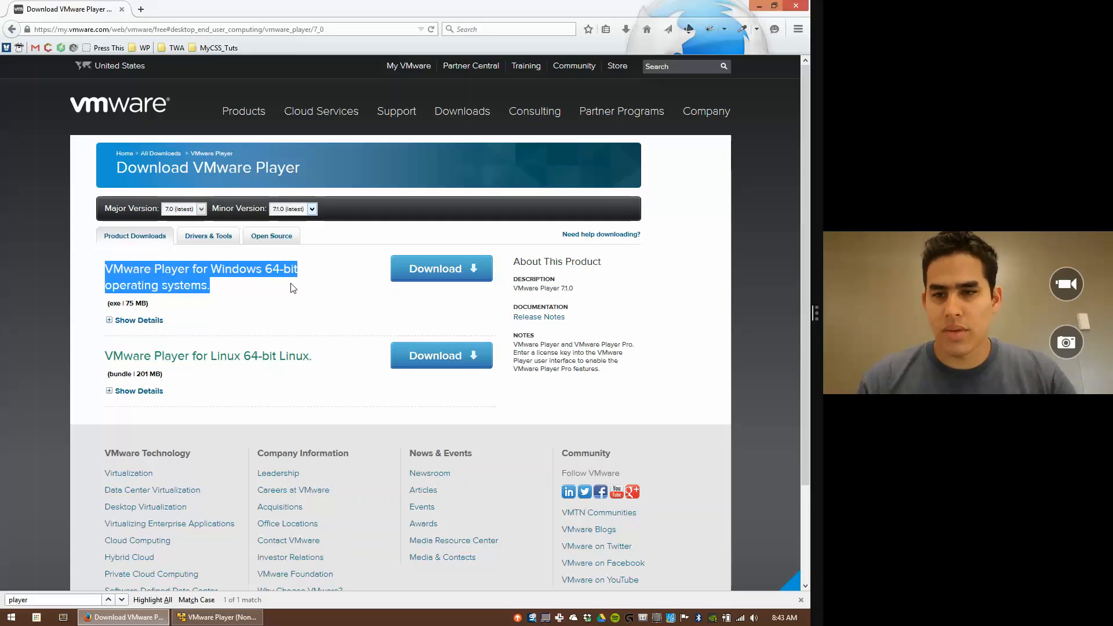
click(231, 287)
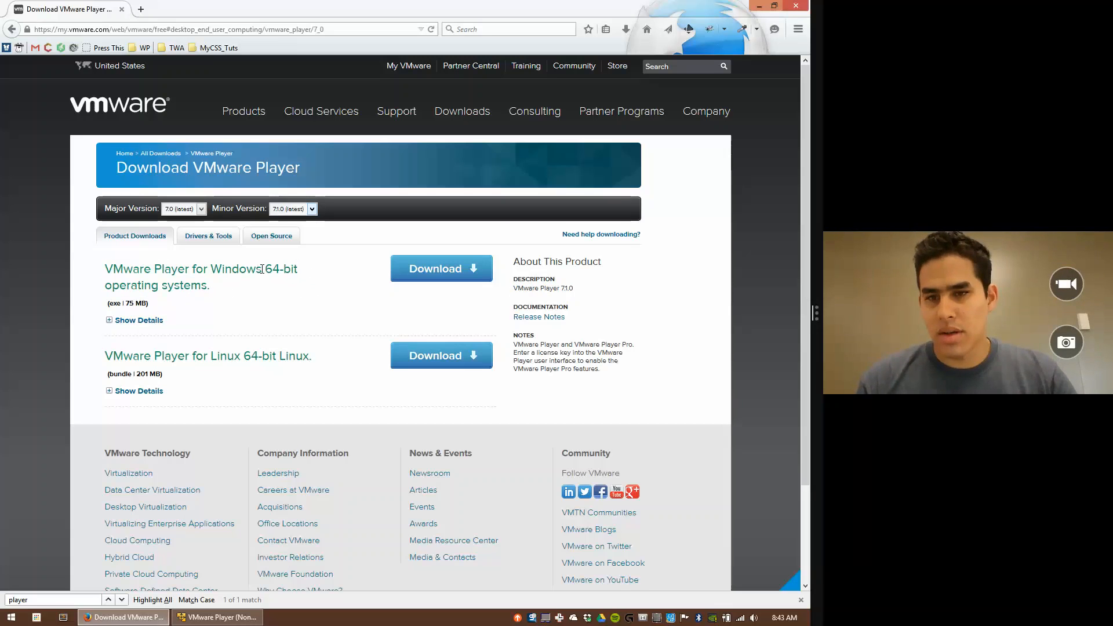
drag(262, 269, 302, 278)
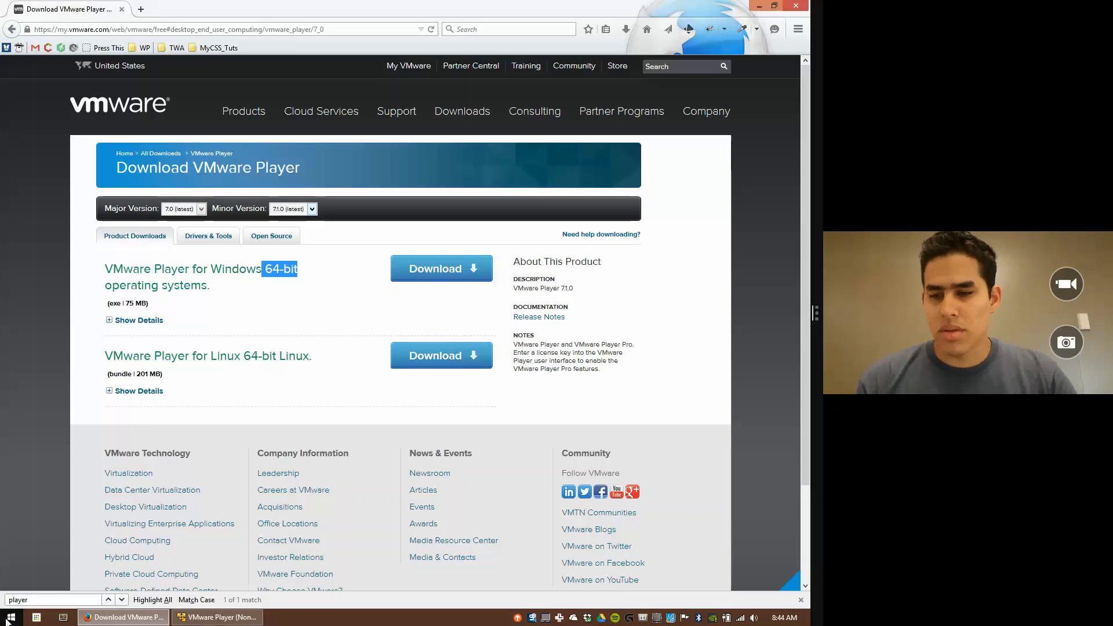
right_click(9, 619)
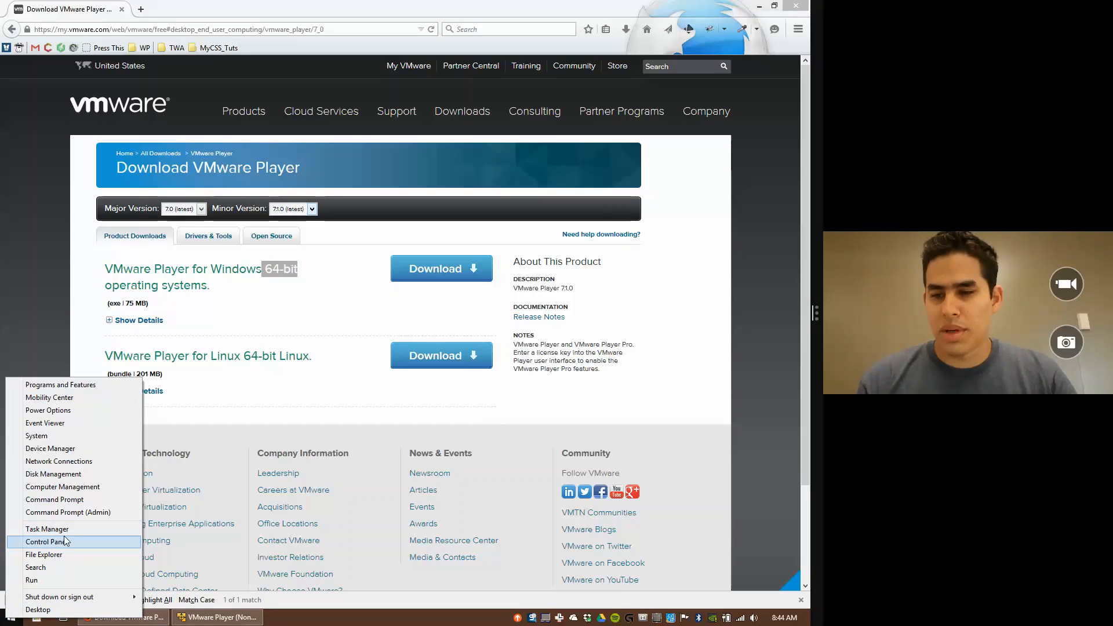
click(46, 541)
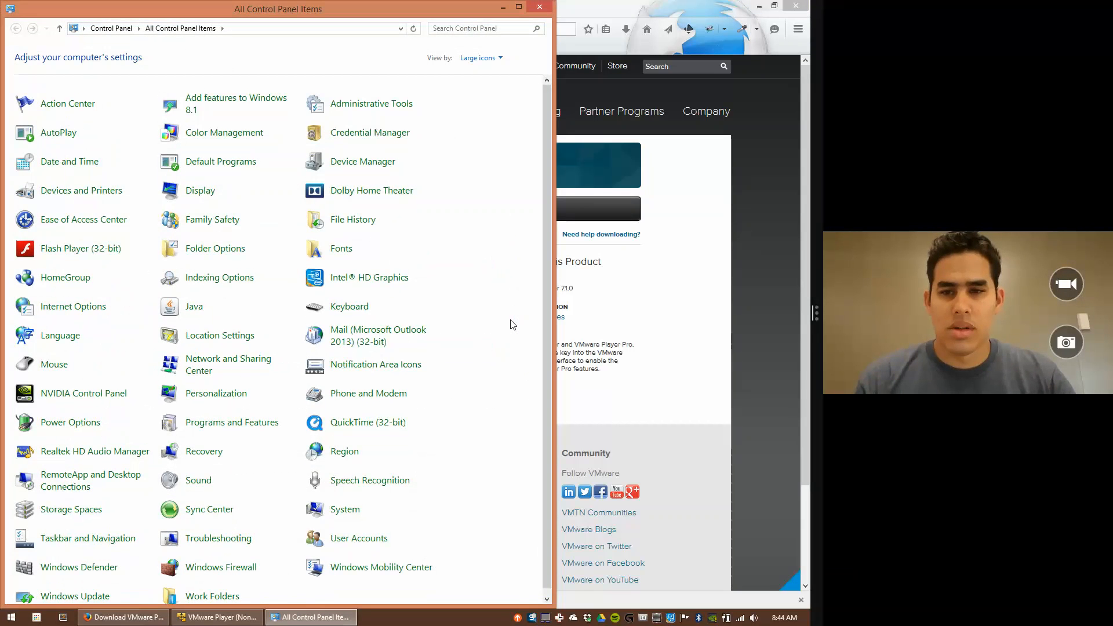
Step: Search Control Panel for 'sys', confirm System lists a 64-bit OS, and close it
click(491, 28)
text(sys)
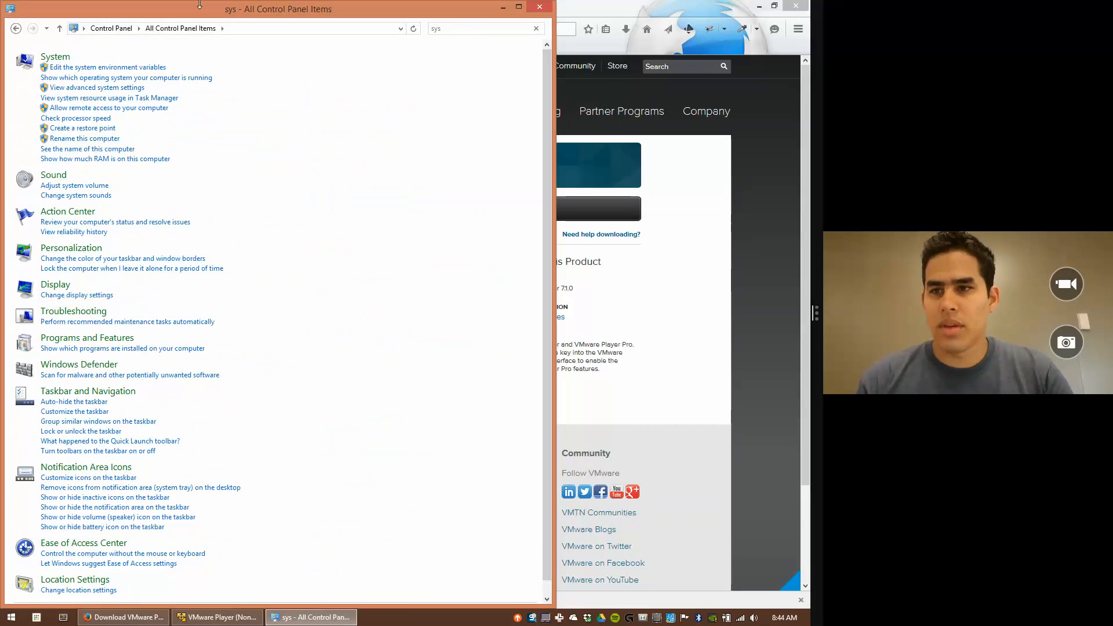
click(54, 58)
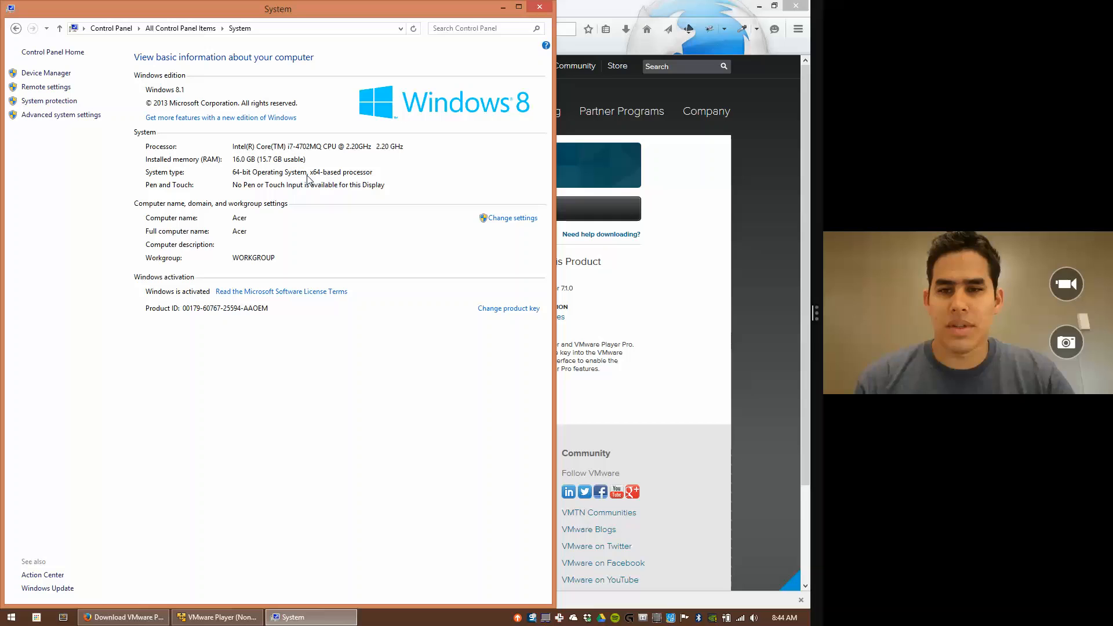
click(539, 7)
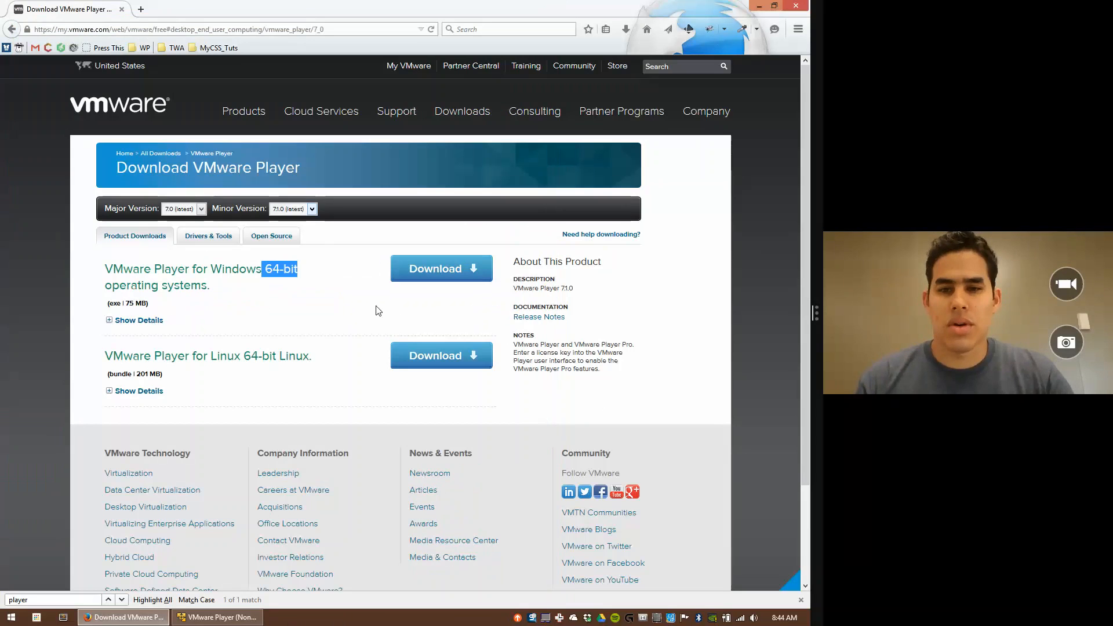
Step: Open the bookmarked Download Ubuntu Desktop page
click(219, 48)
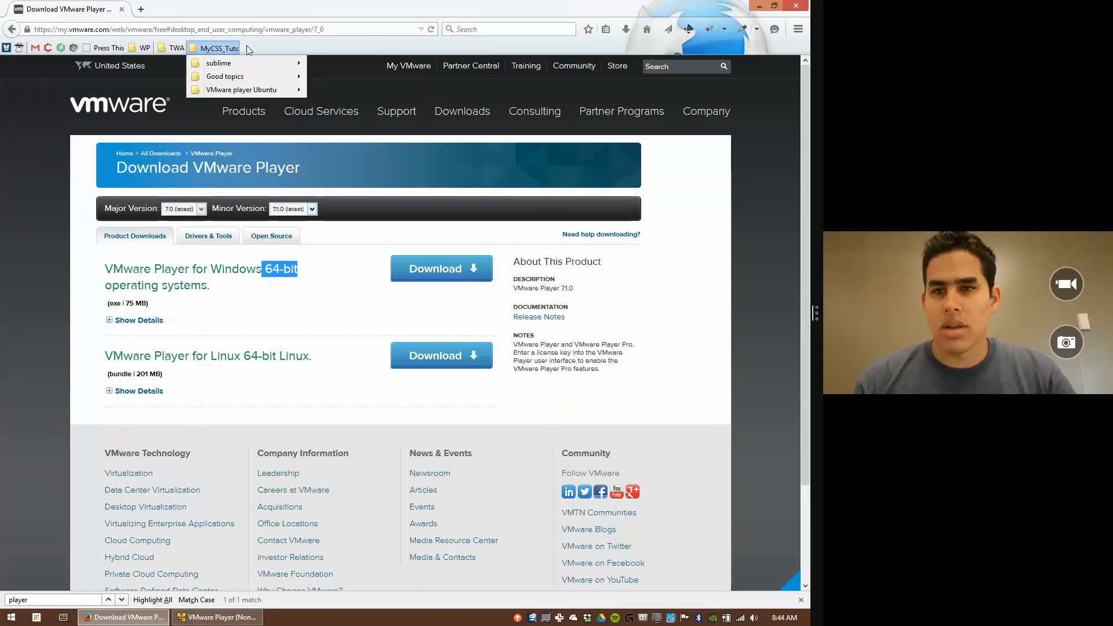
mouse_move(278, 77)
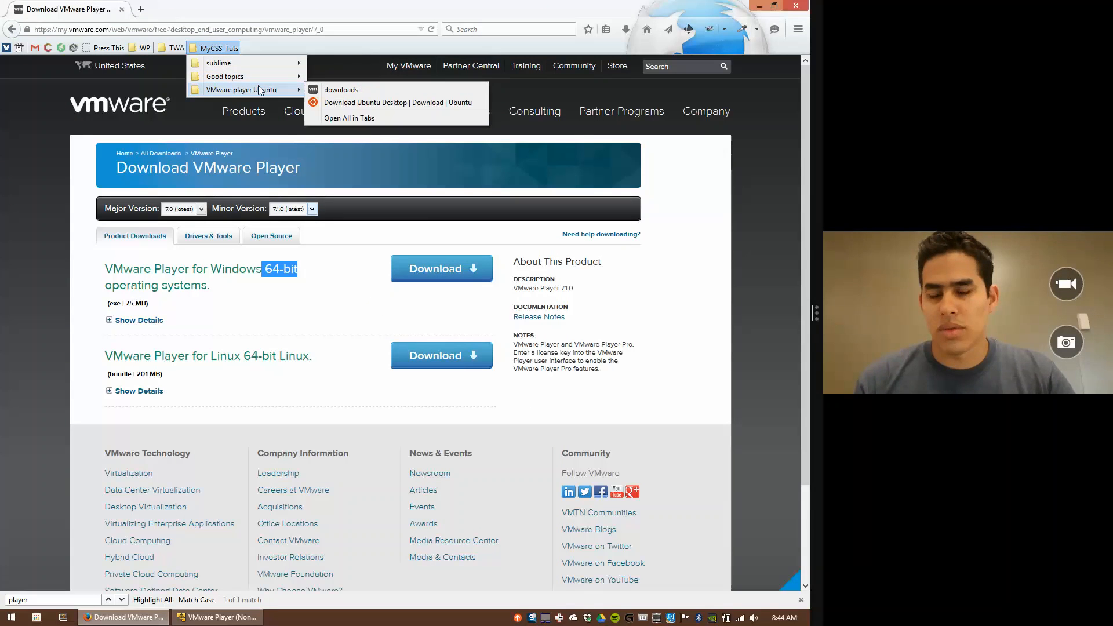
click(412, 103)
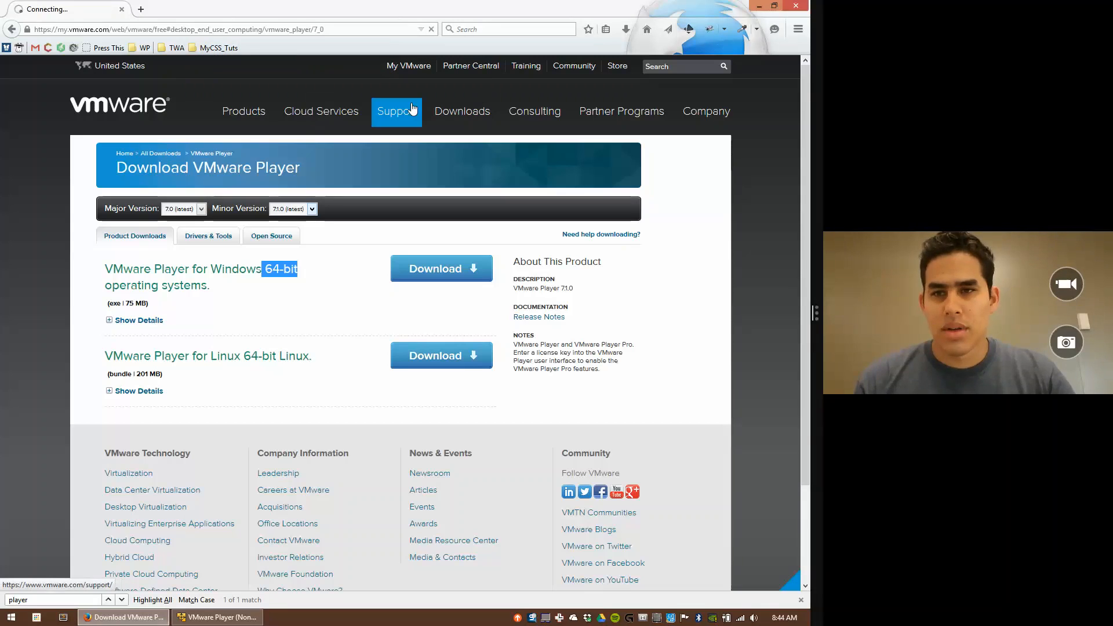
mouse_move(413, 108)
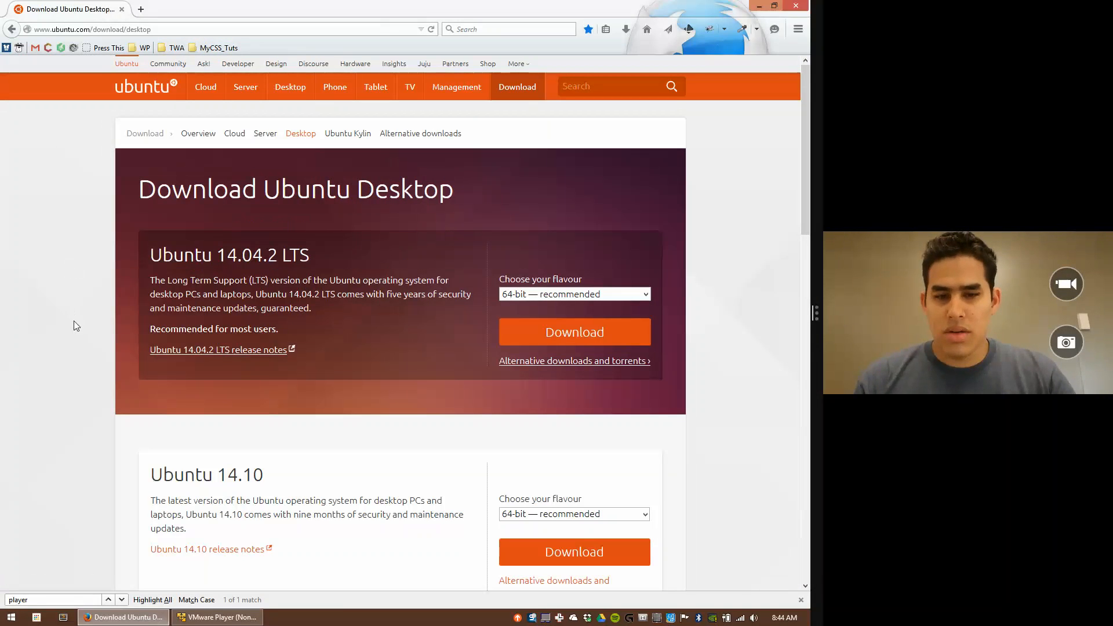
Step: Highlight the Ubuntu 14.10 and 14.04.2 LTS headings and the Long Term Support description
drag(152, 476, 293, 476)
drag(151, 255, 328, 266)
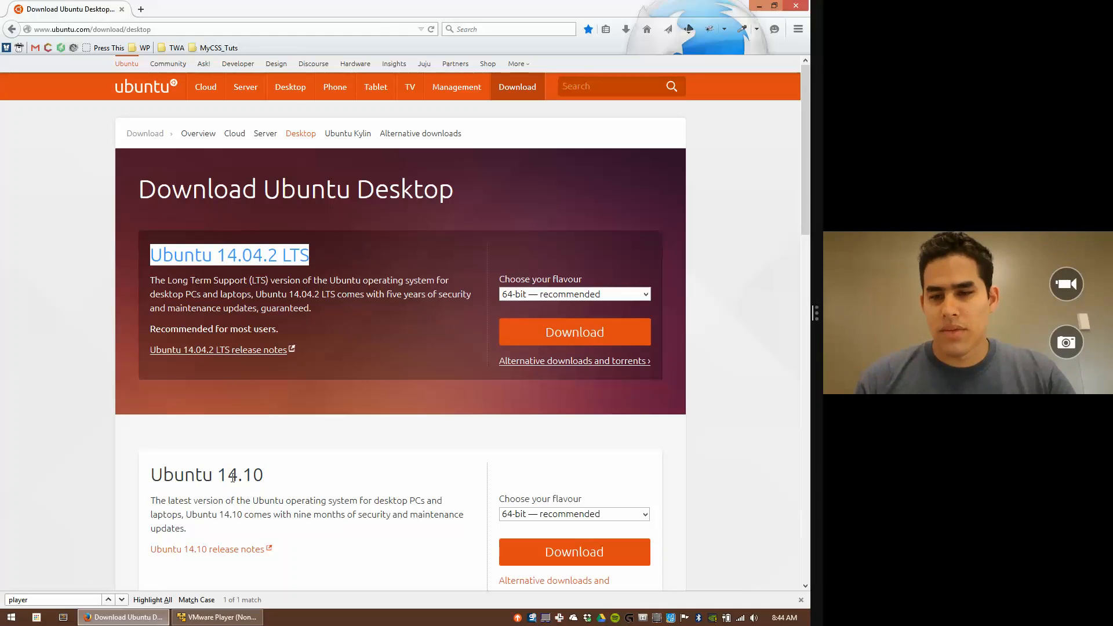
drag(227, 475, 264, 471)
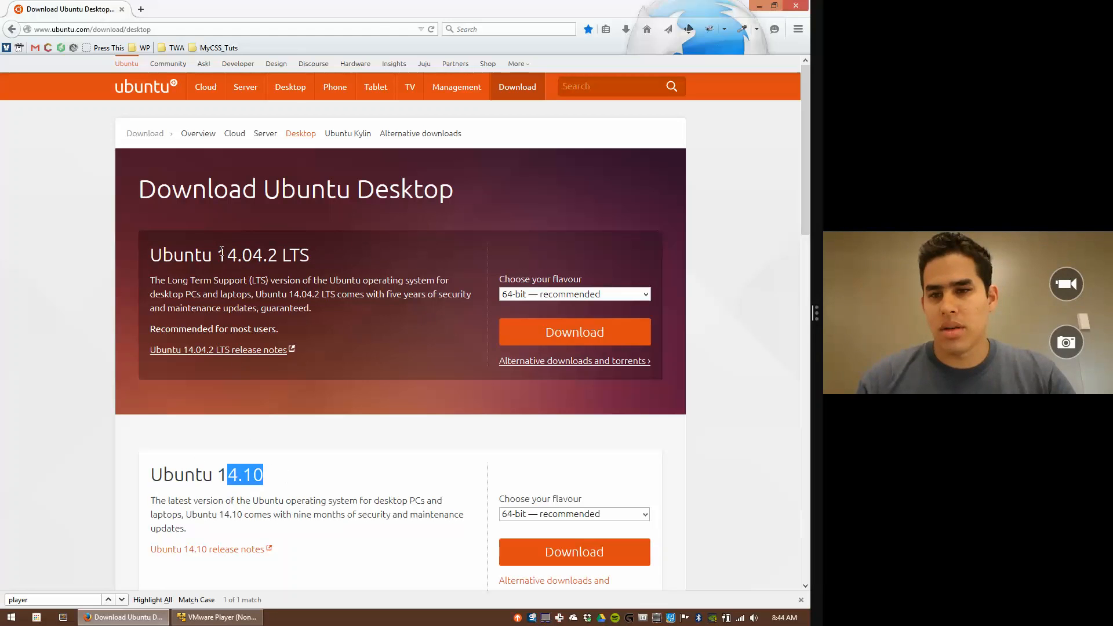
drag(221, 254, 264, 258)
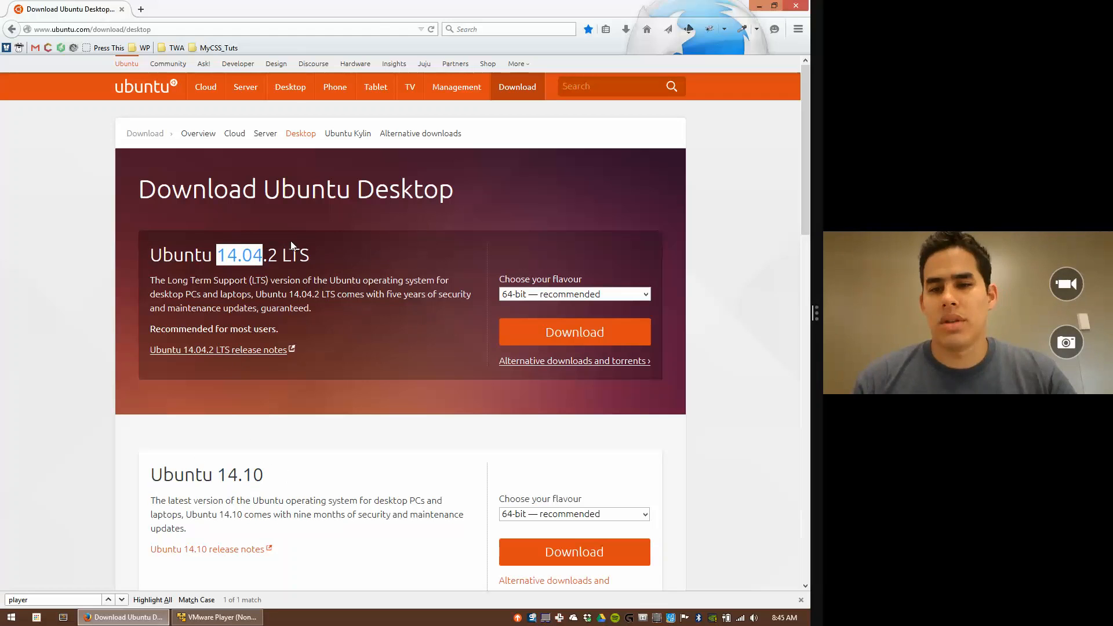
double_click(293, 255)
drag(172, 281, 264, 282)
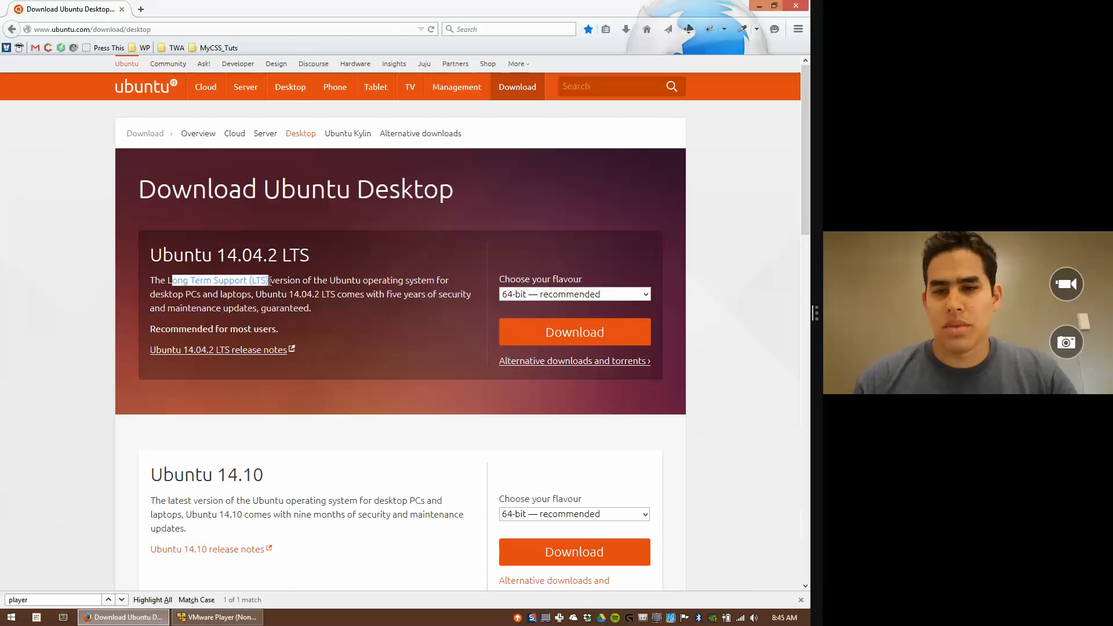
Step: Keep the 64-bit flavour for 14.04.2 LTS and start the download
click(645, 294)
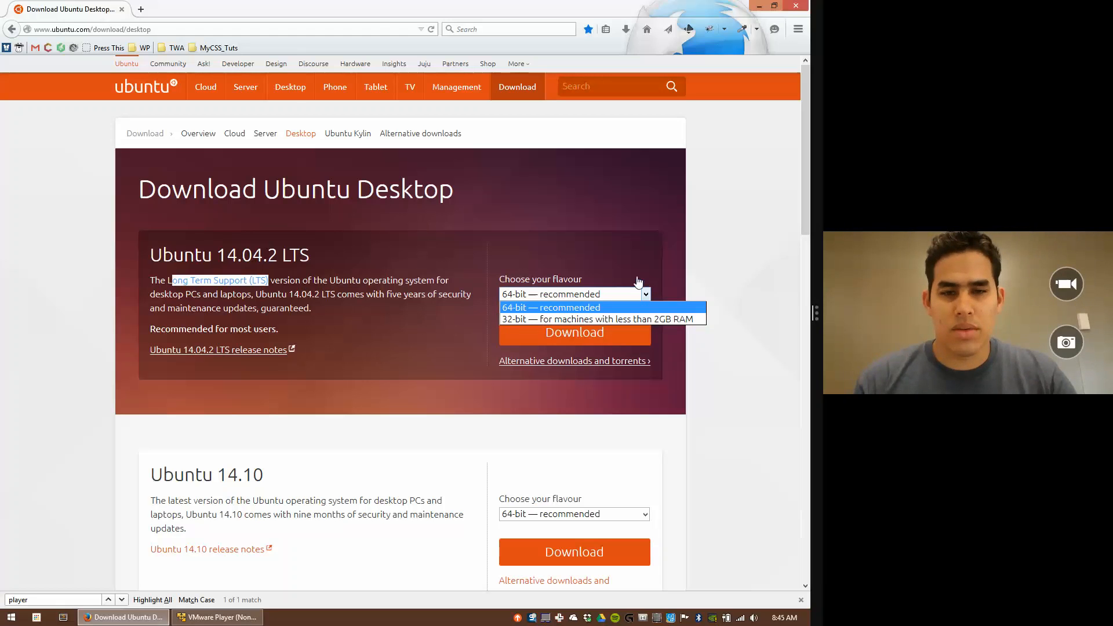
click(649, 256)
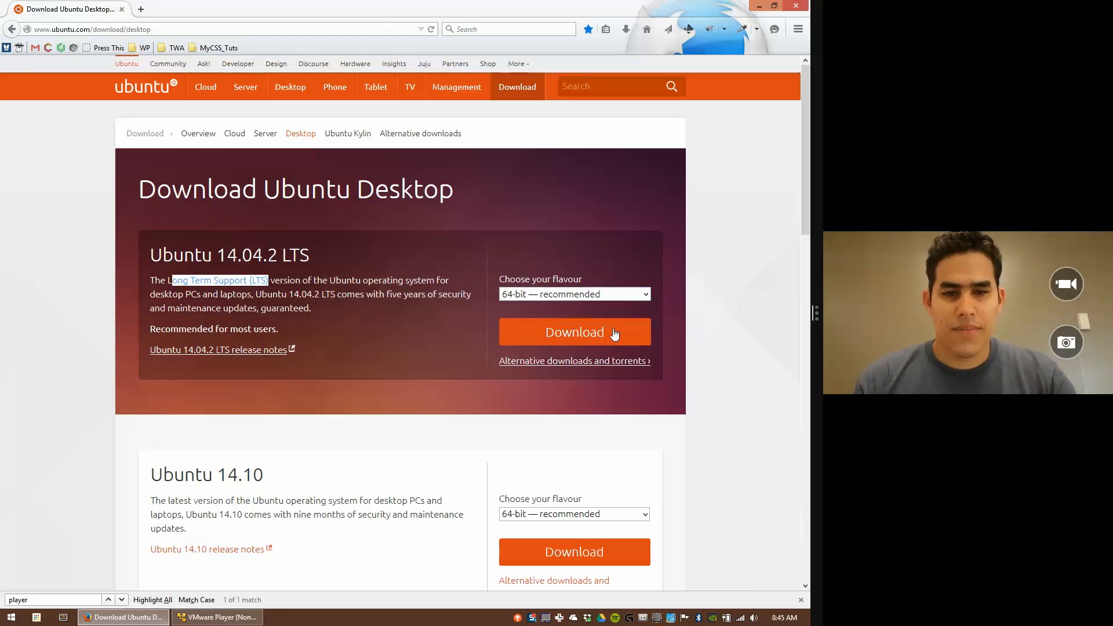
click(552, 332)
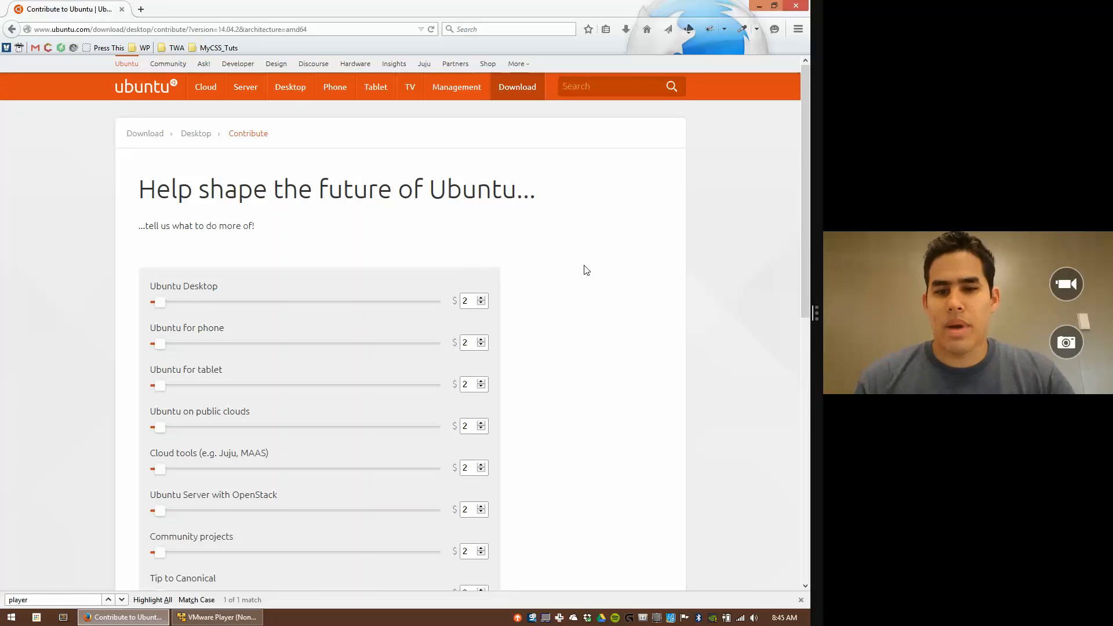
Step: Skip contributing, cancel the ubuntu-14.04.2-desktop-amd64.iso download prompt, and close Firefox
scroll(587, 270, down, 3)
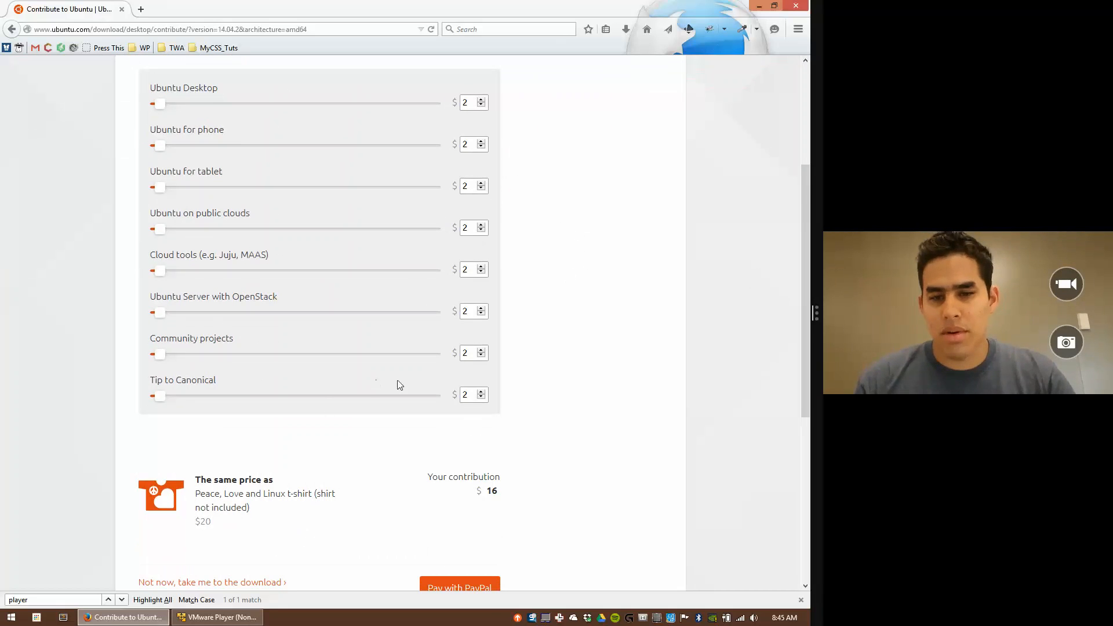
scroll(457, 399, down, 1)
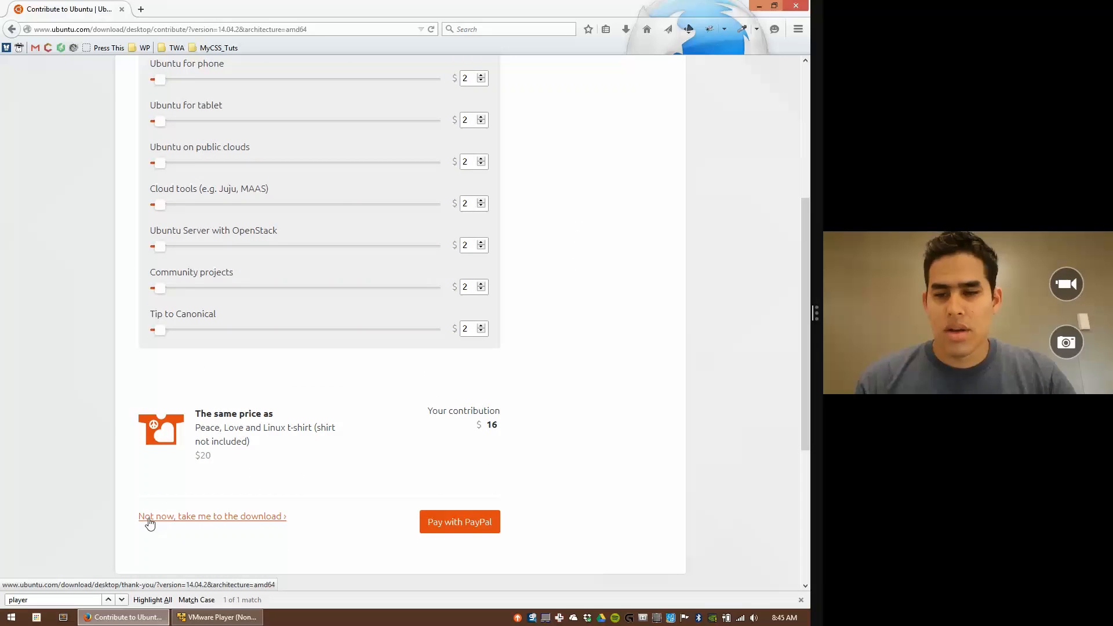
click(238, 520)
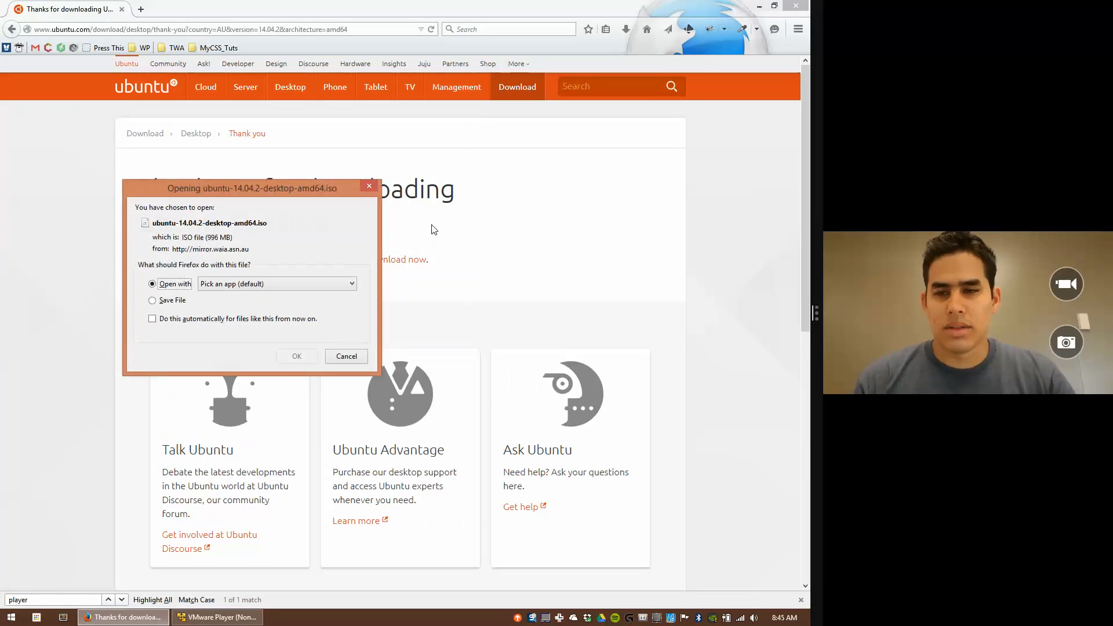
click(344, 356)
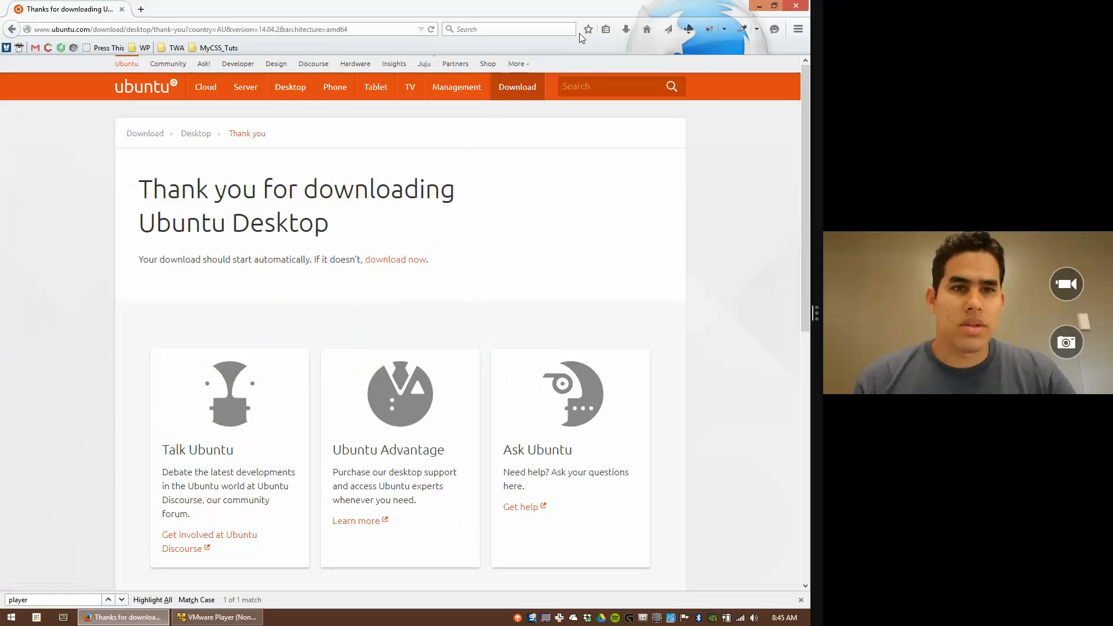
click(798, 7)
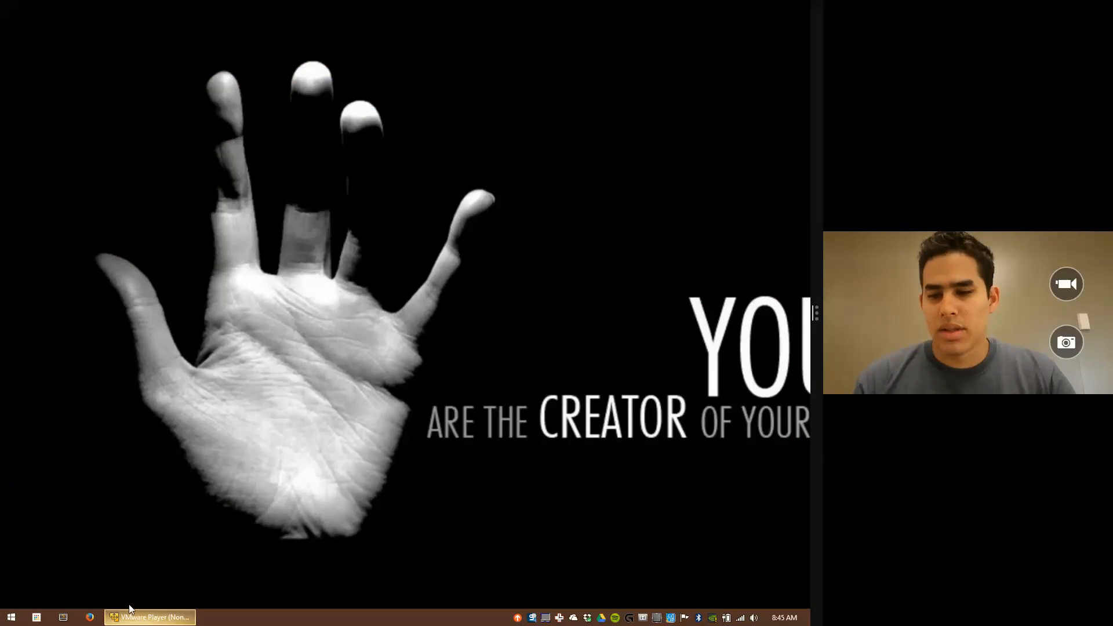
Step: Start a new VM in VMware Player with Linux, Ubuntu 64-bit as the guest OS
click(125, 619)
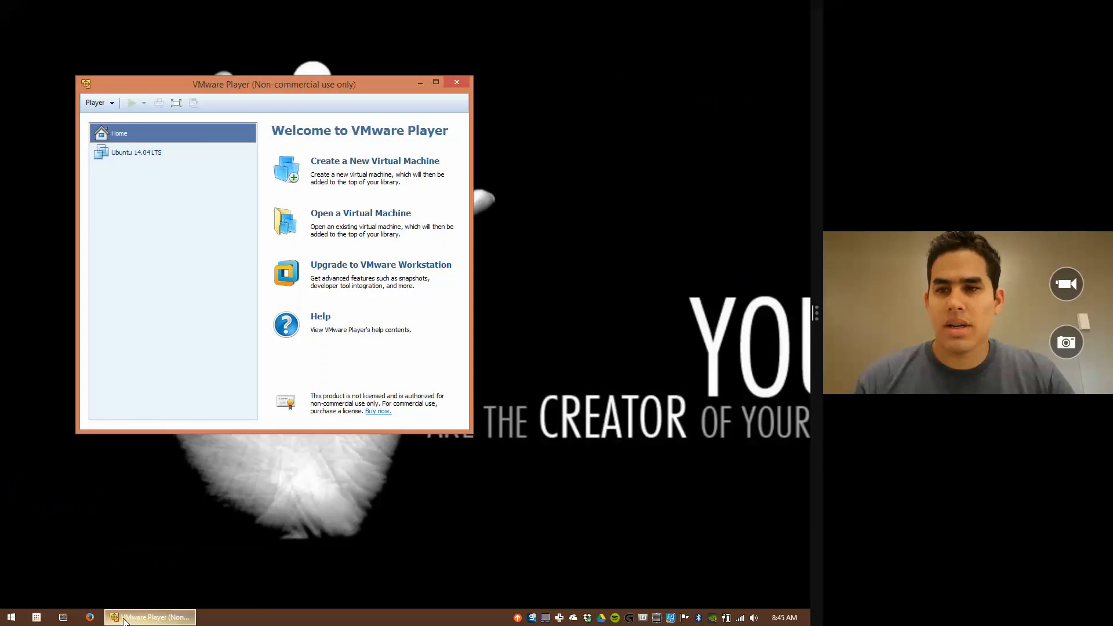
click(376, 163)
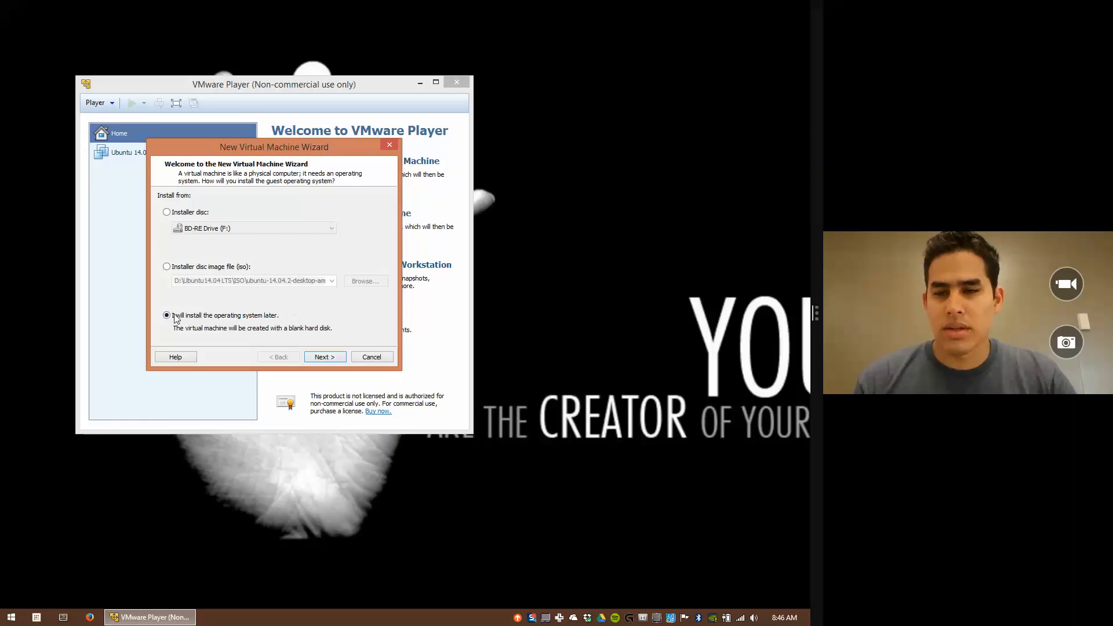
click(328, 360)
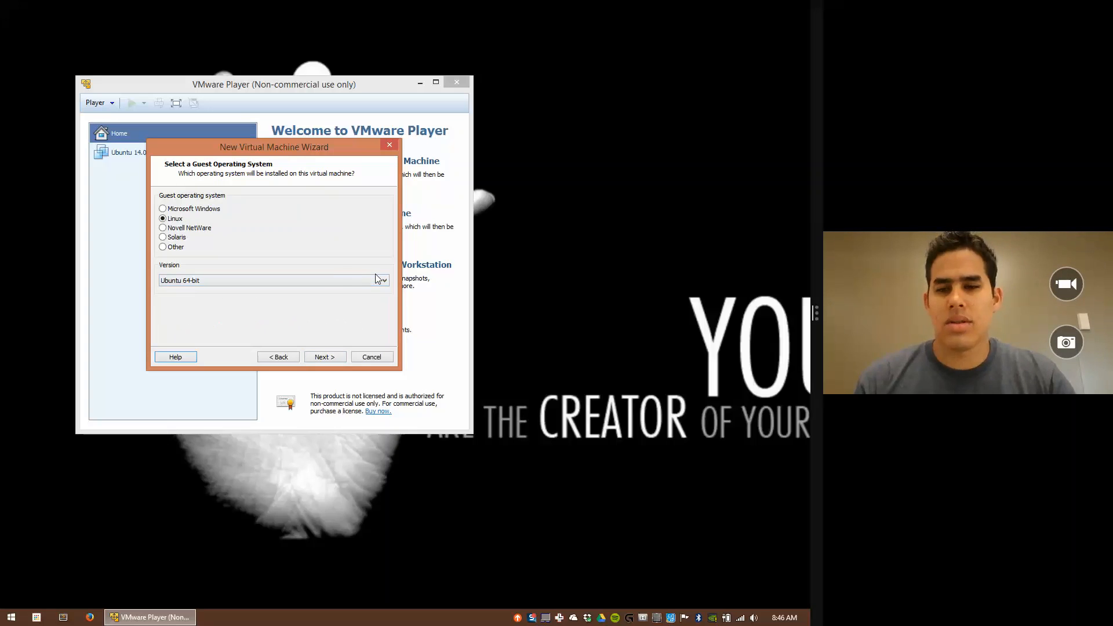
click(318, 280)
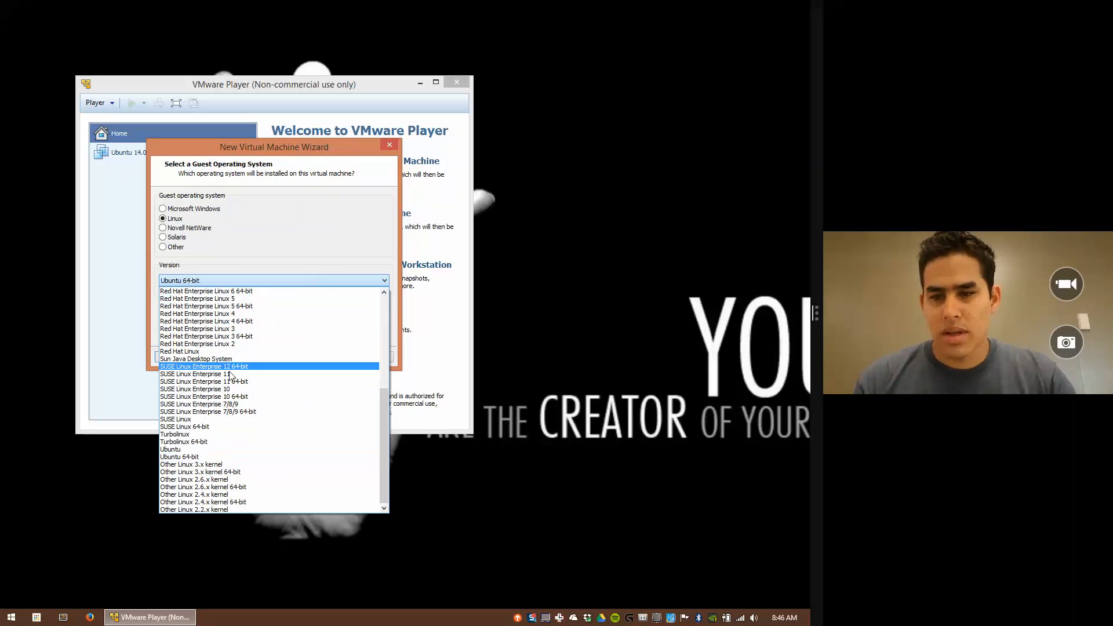
click(184, 449)
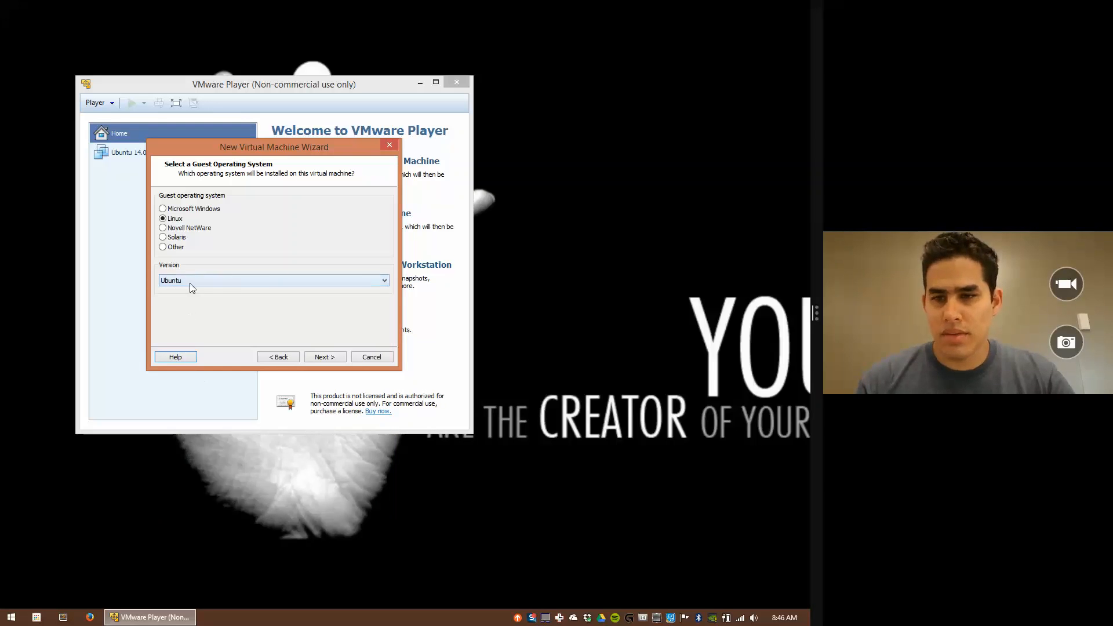
click(266, 280)
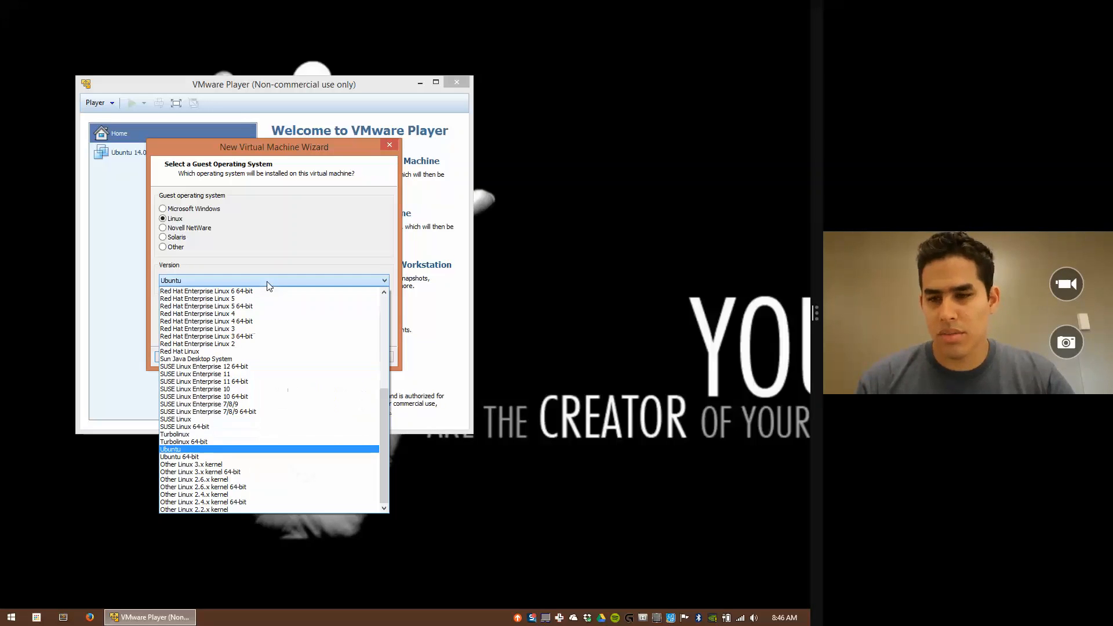
click(174, 457)
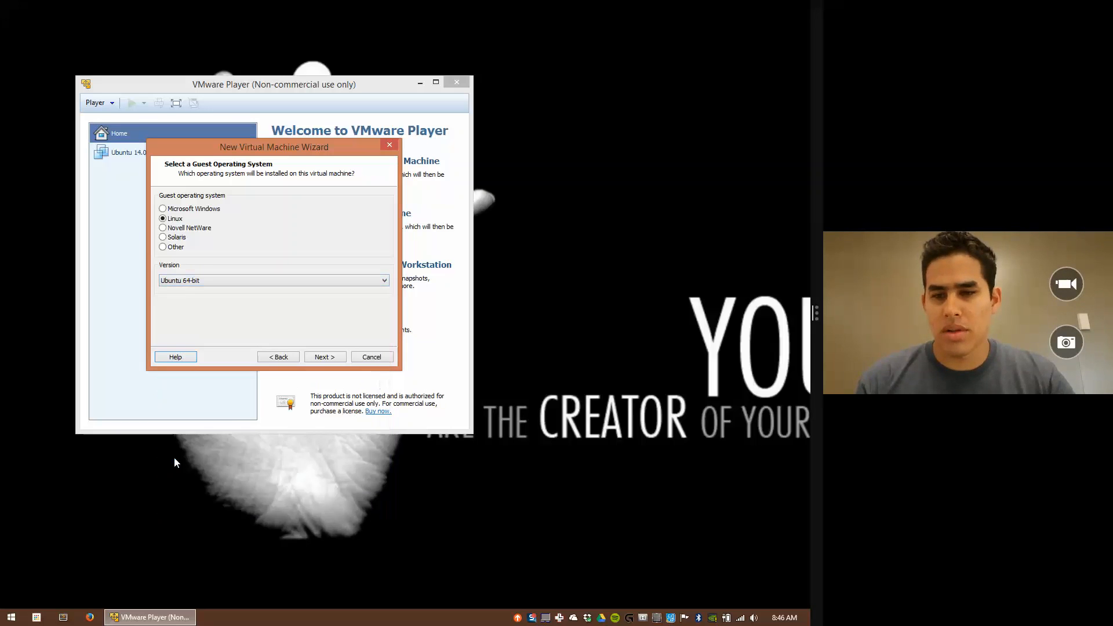
click(323, 357)
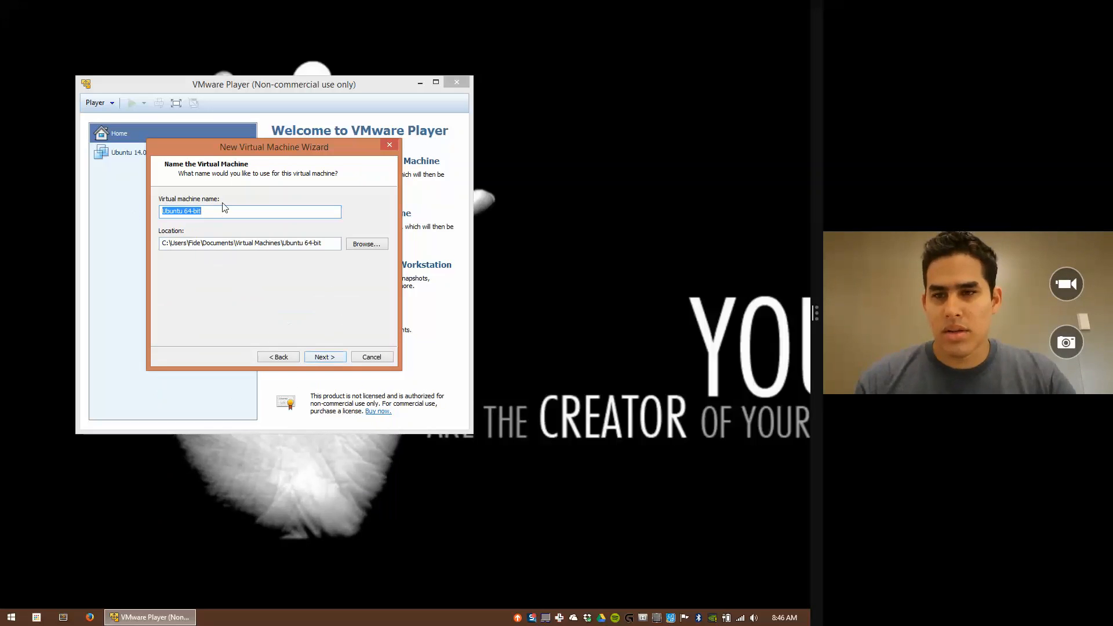
Step: Rename the virtual machine to Ubuntu_Youtube
drag(235, 148, 369, 144)
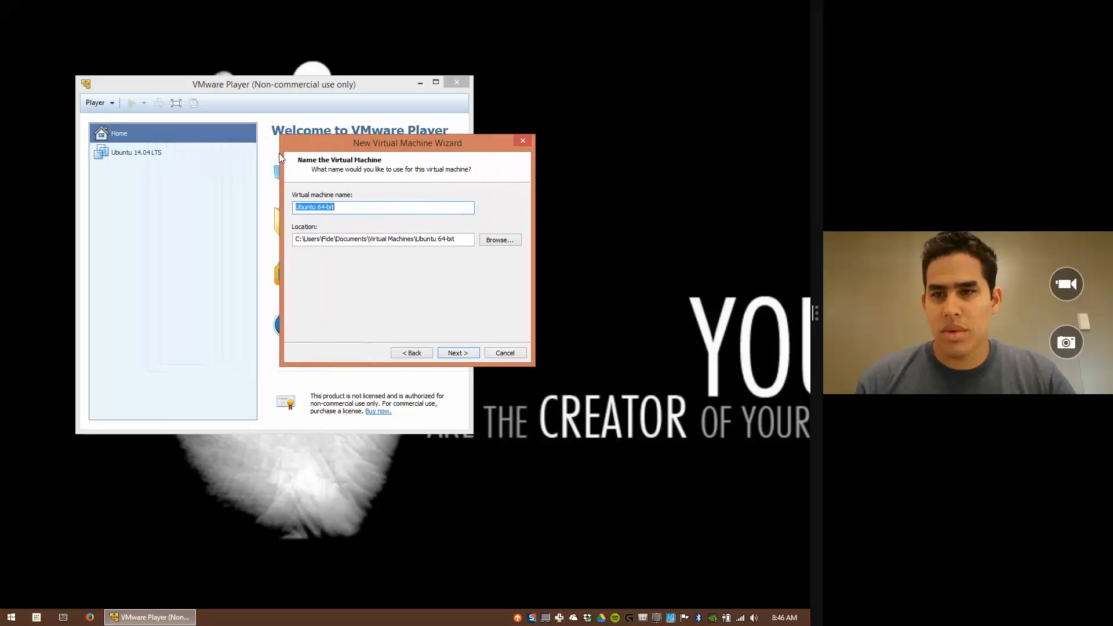
click(308, 206)
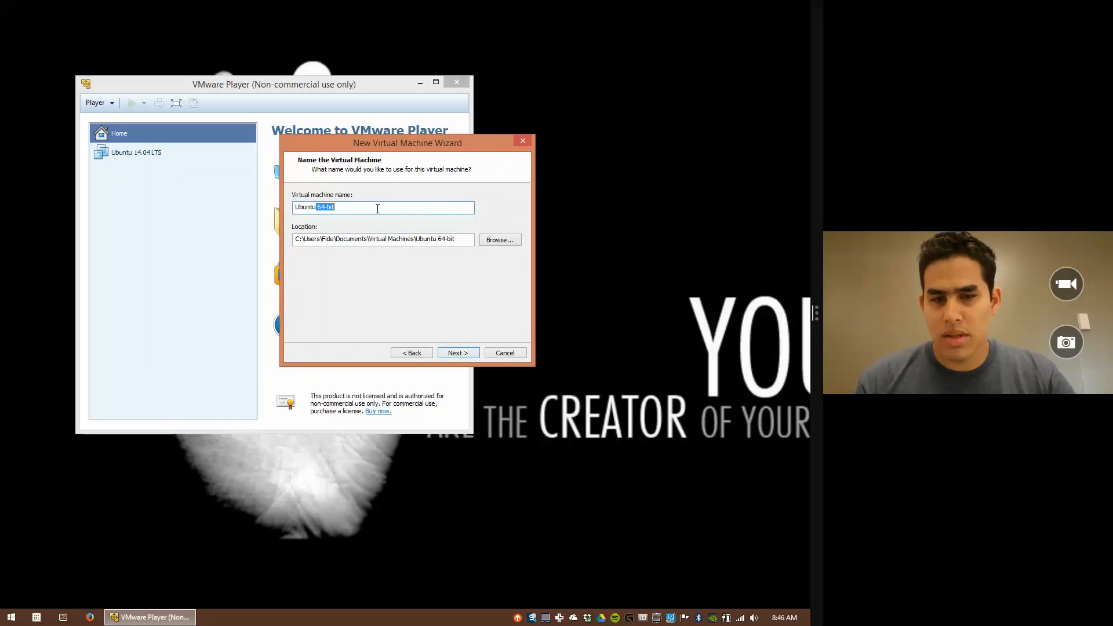
key(BackSpace)
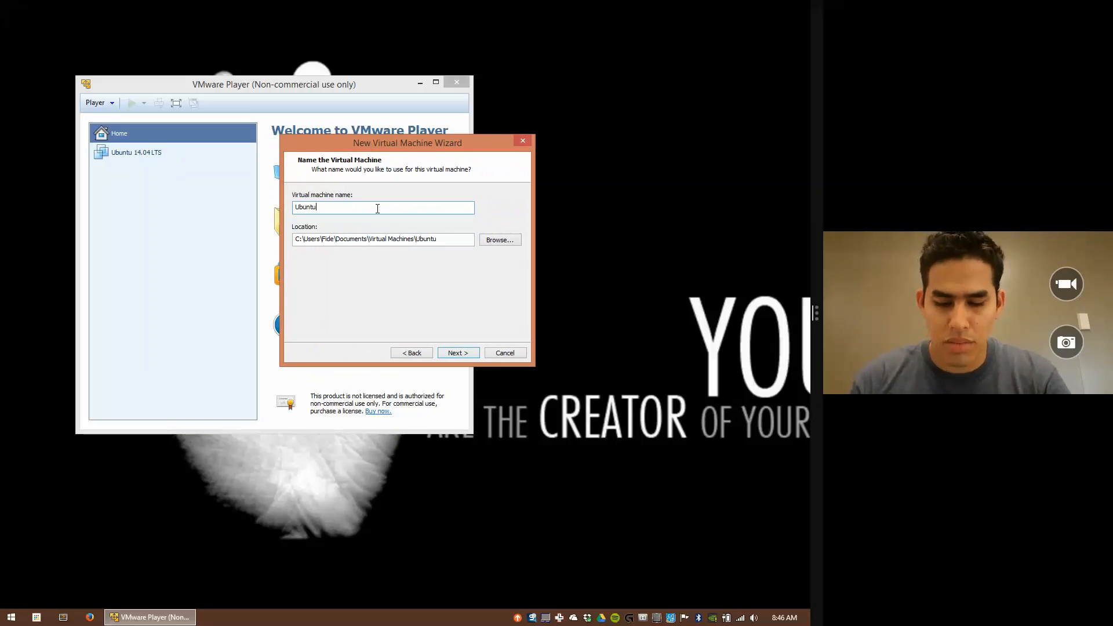
text(_)
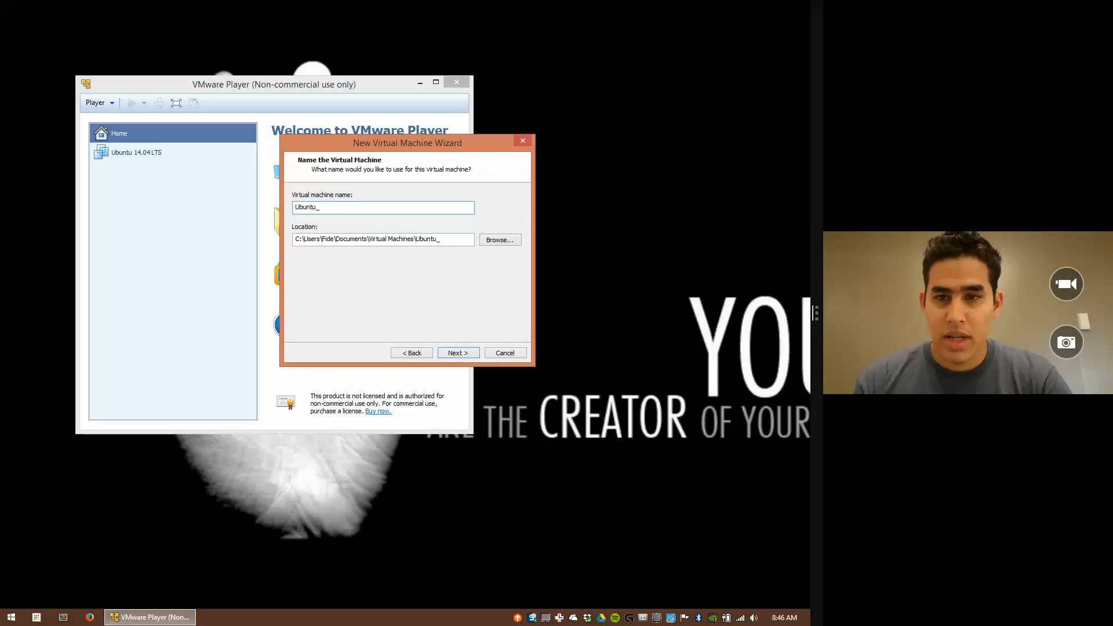
text(Youtube)
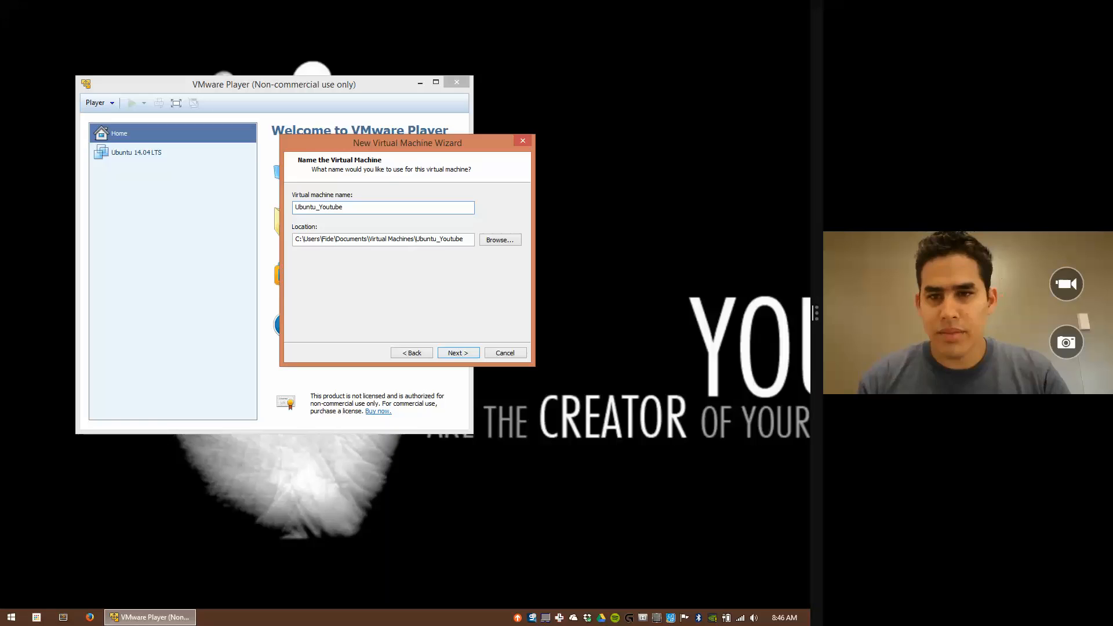
Step: Create a new folder S:\mycss\Ubuntu_Youtube and set it as the VM's location
click(498, 240)
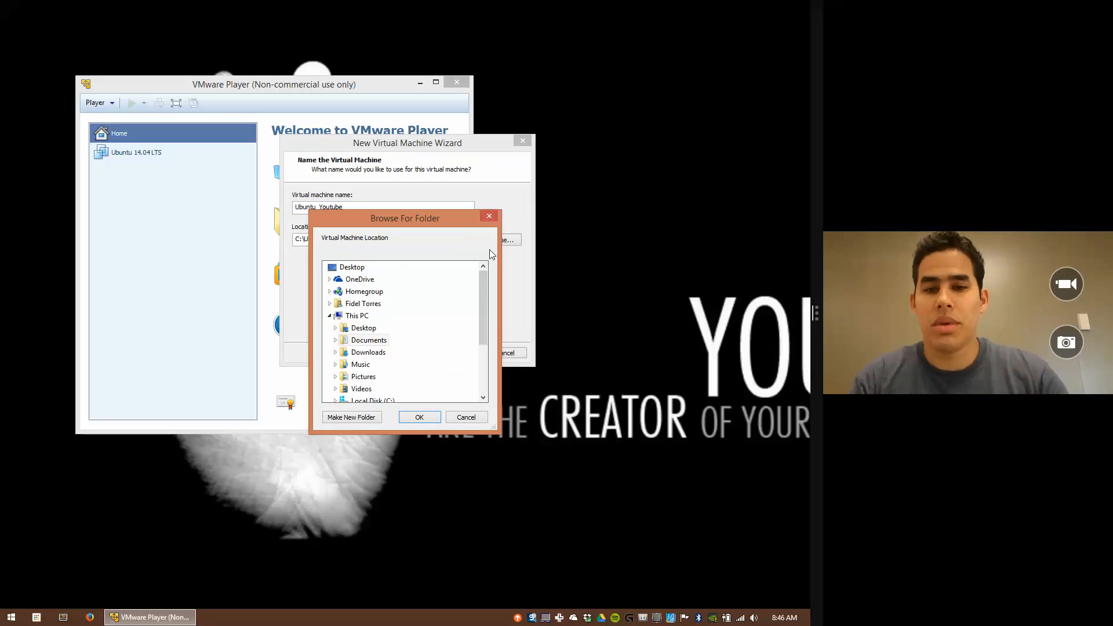
drag(482, 281, 492, 348)
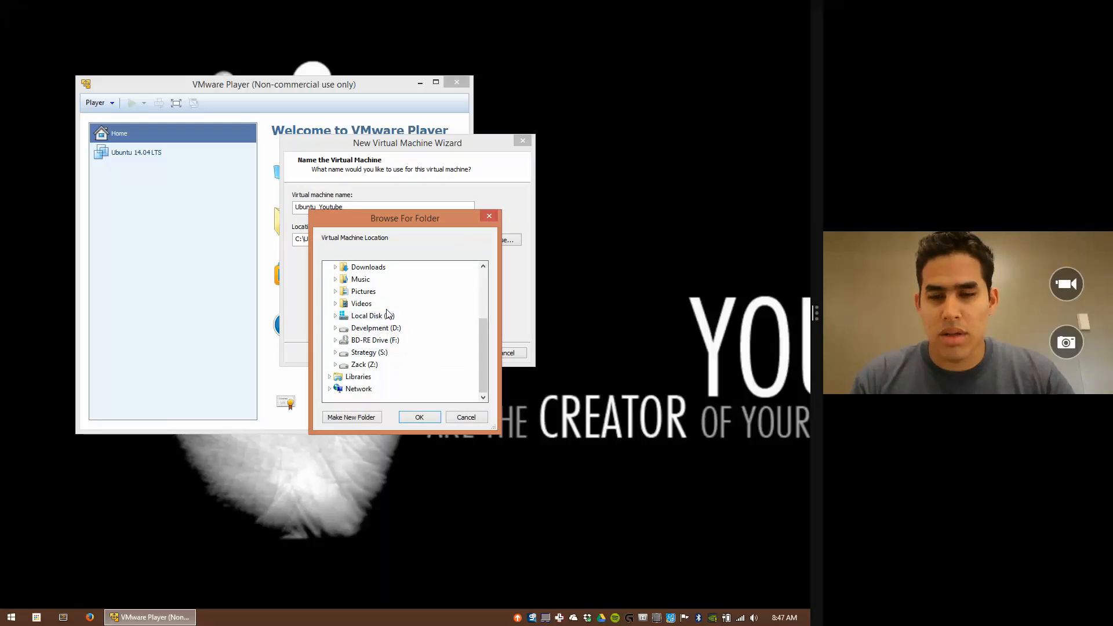
click(335, 328)
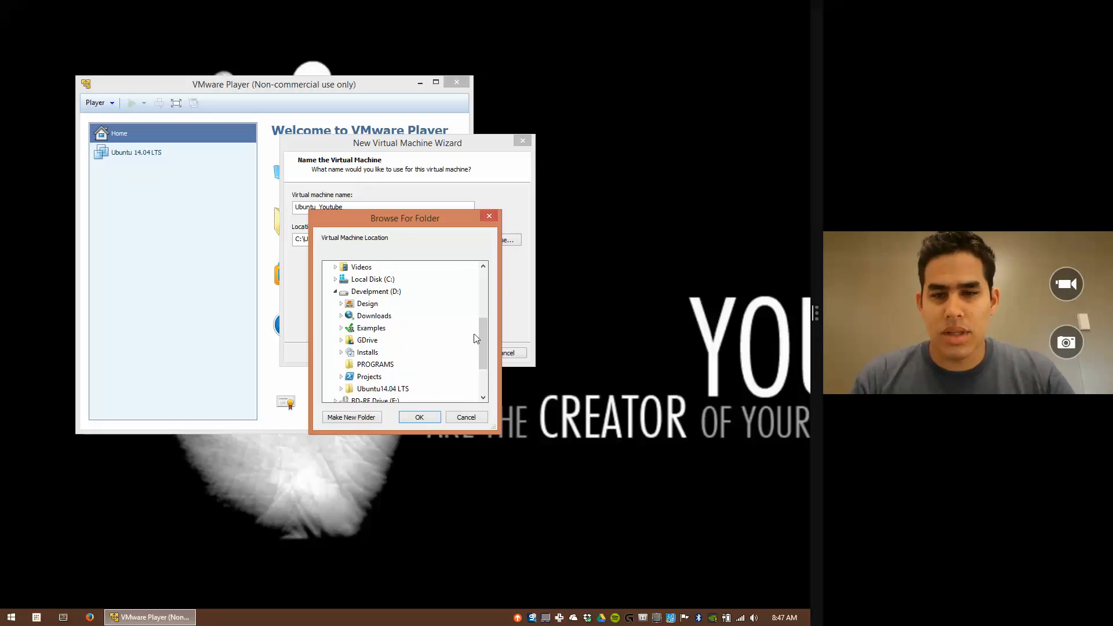
click(335, 291)
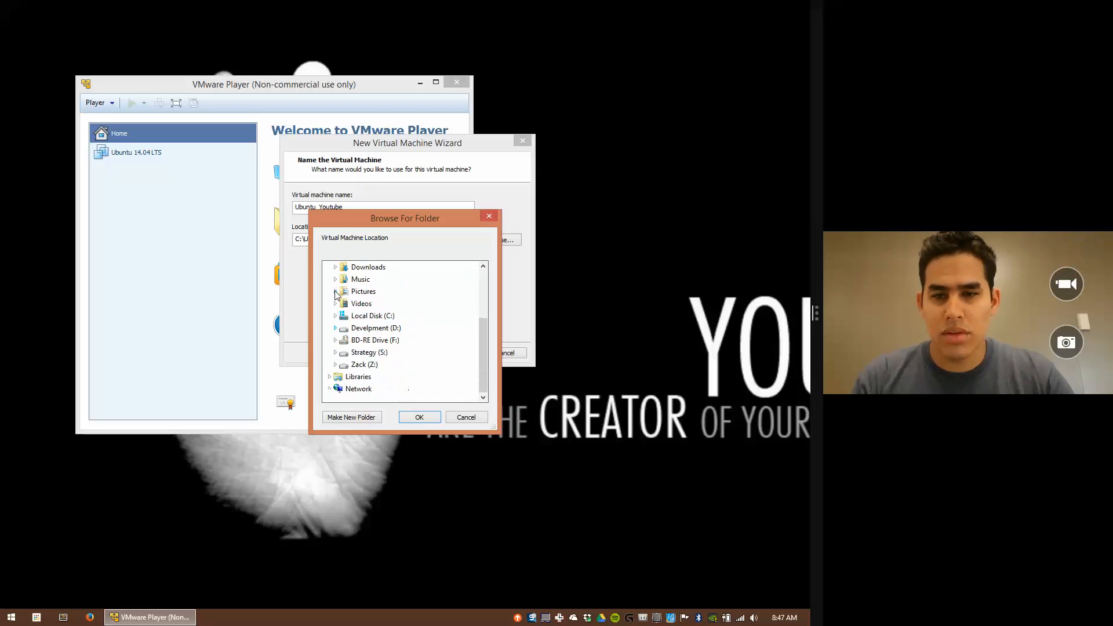
click(336, 353)
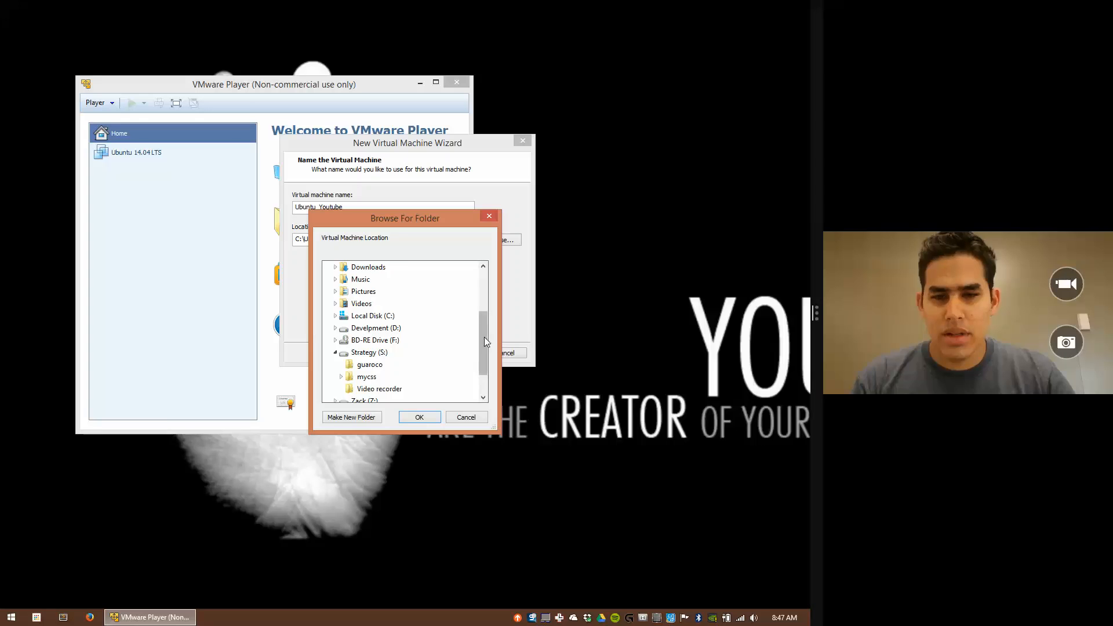
drag(485, 336, 485, 367)
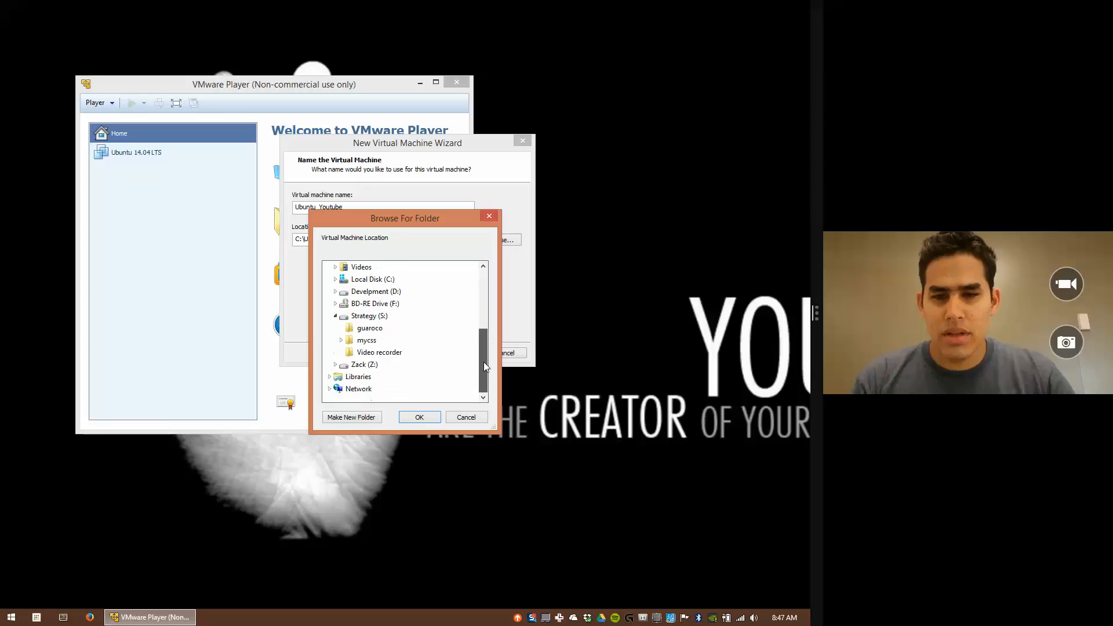
click(341, 341)
click(350, 341)
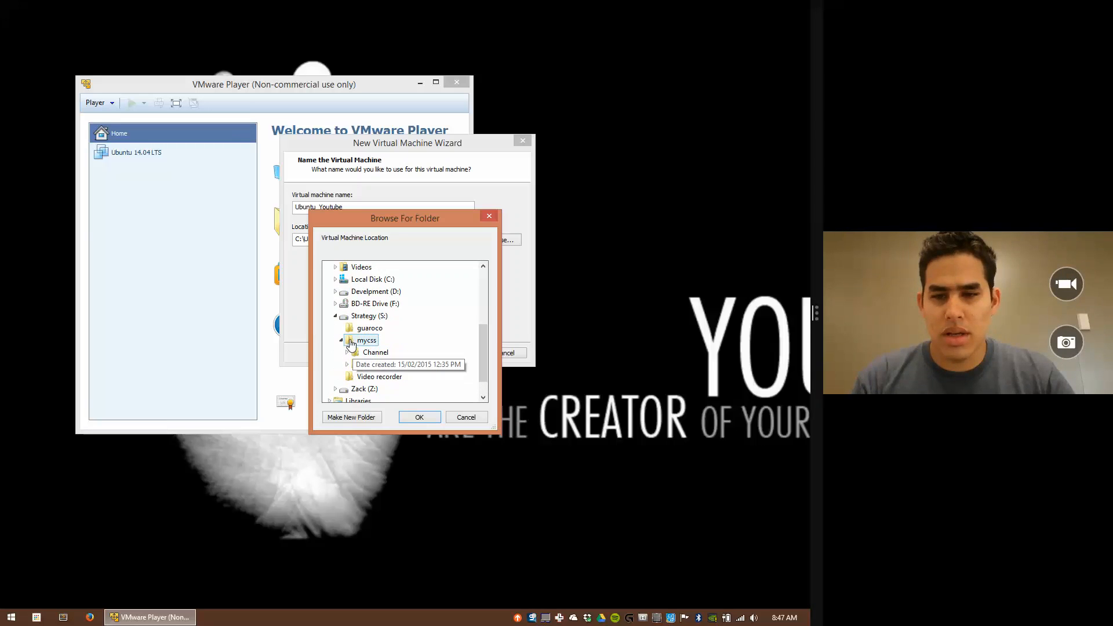
click(339, 418)
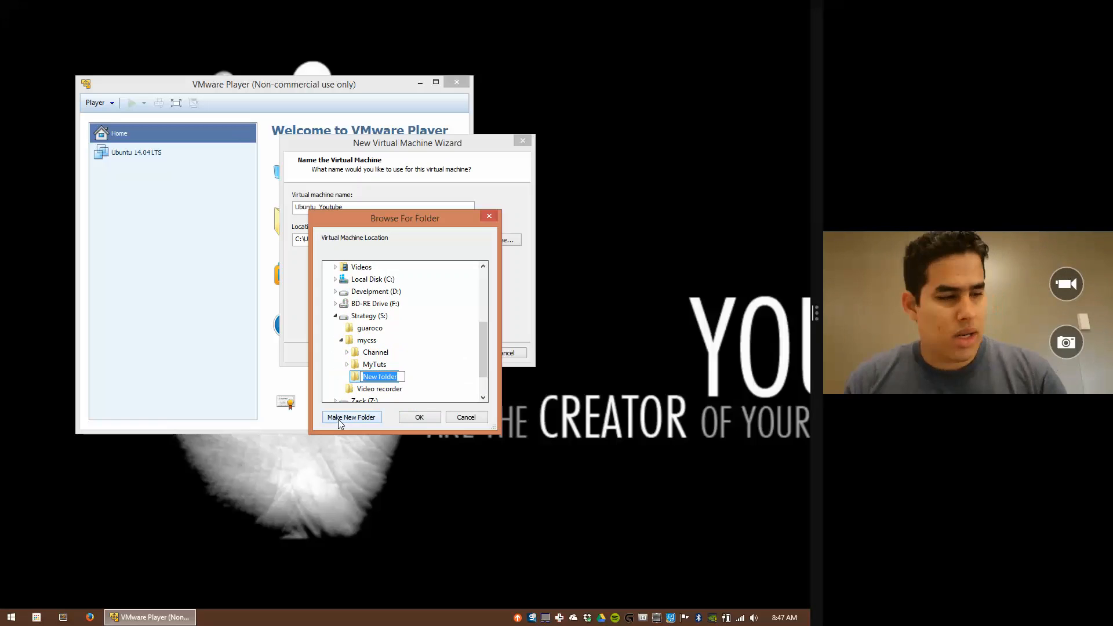
drag(360, 222, 371, 263)
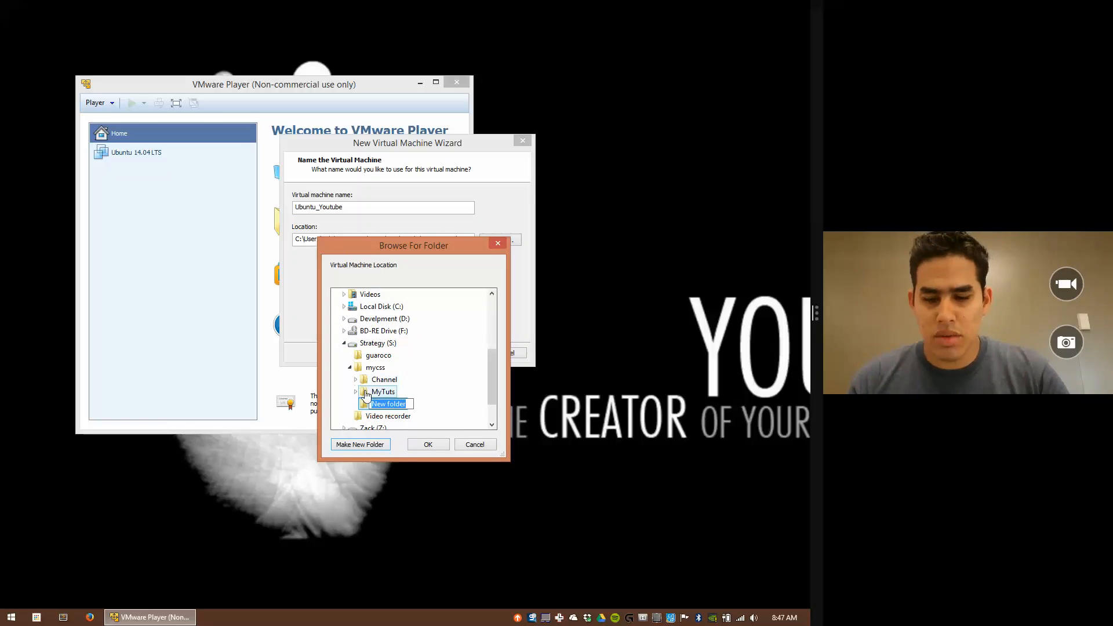
text(Ubuntu)
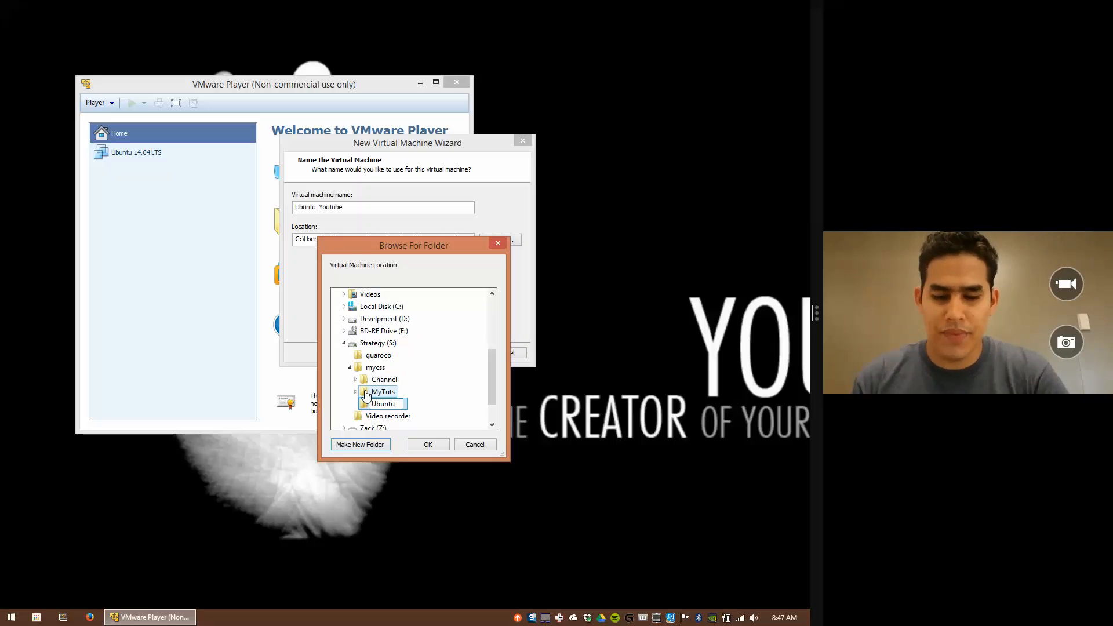
text(_You)
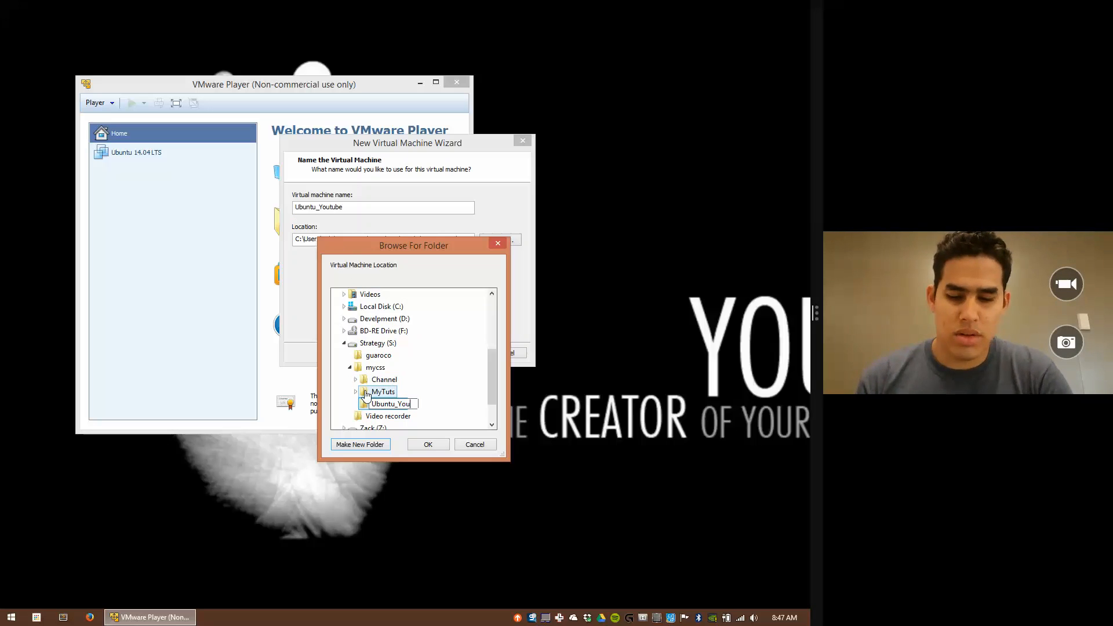
text(tube)
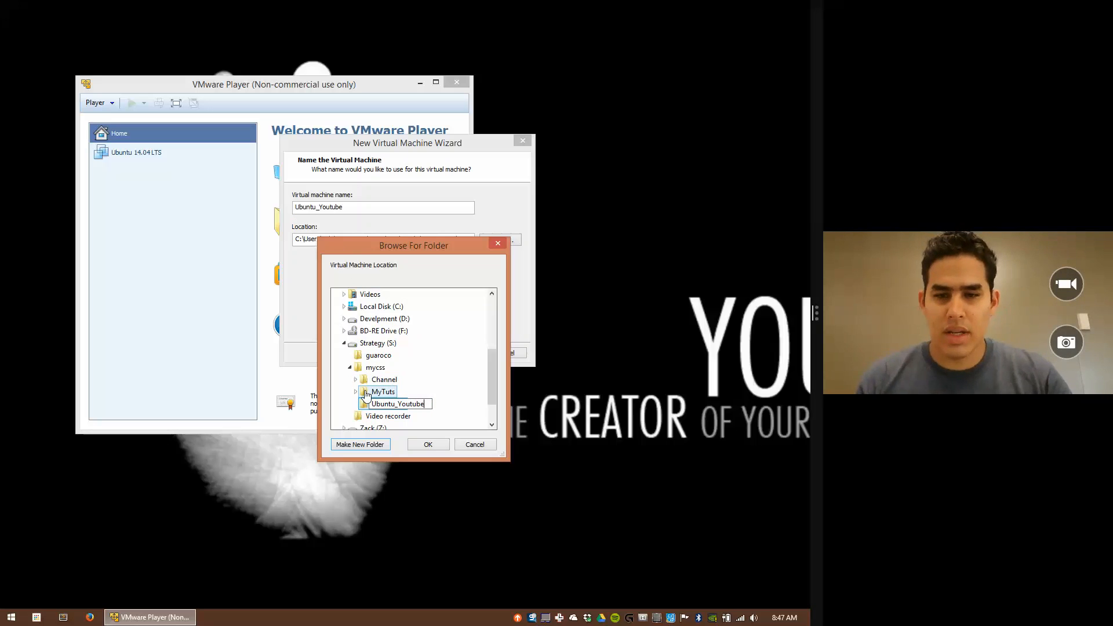
key(Return)
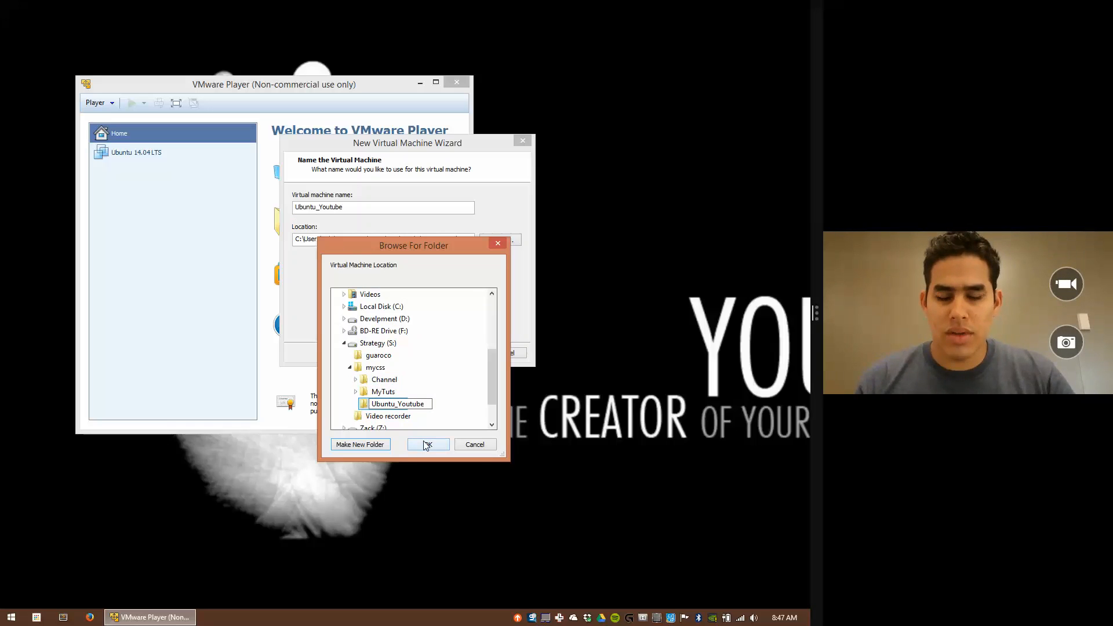
click(427, 444)
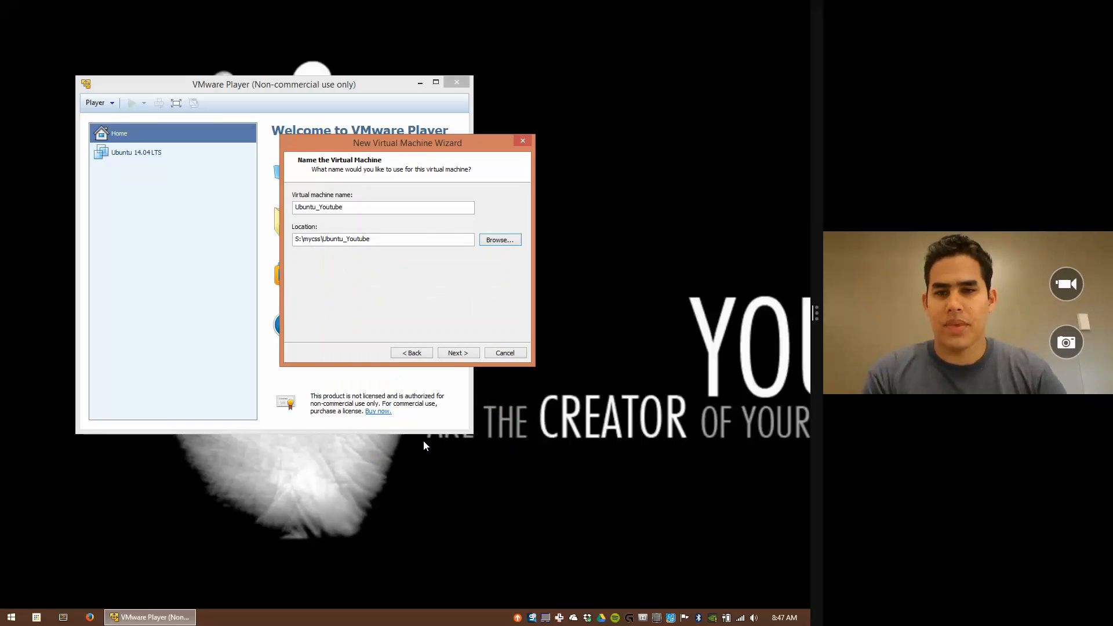
Step: Keep the 20.0 GB maximum disk size and store the virtual disk as a single file
click(451, 356)
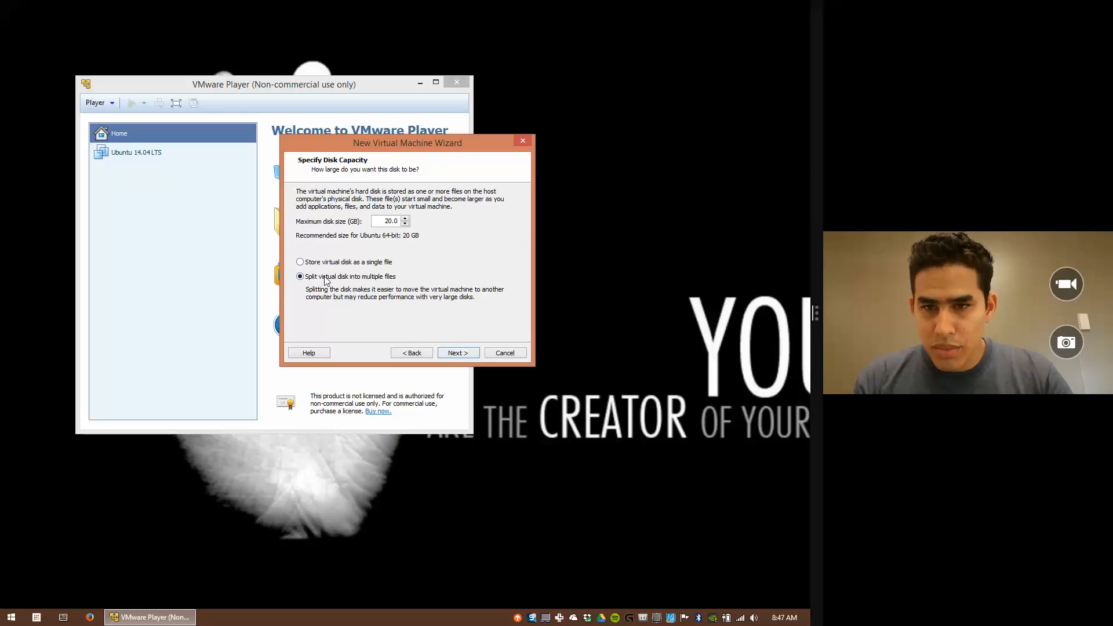
double_click(386, 221)
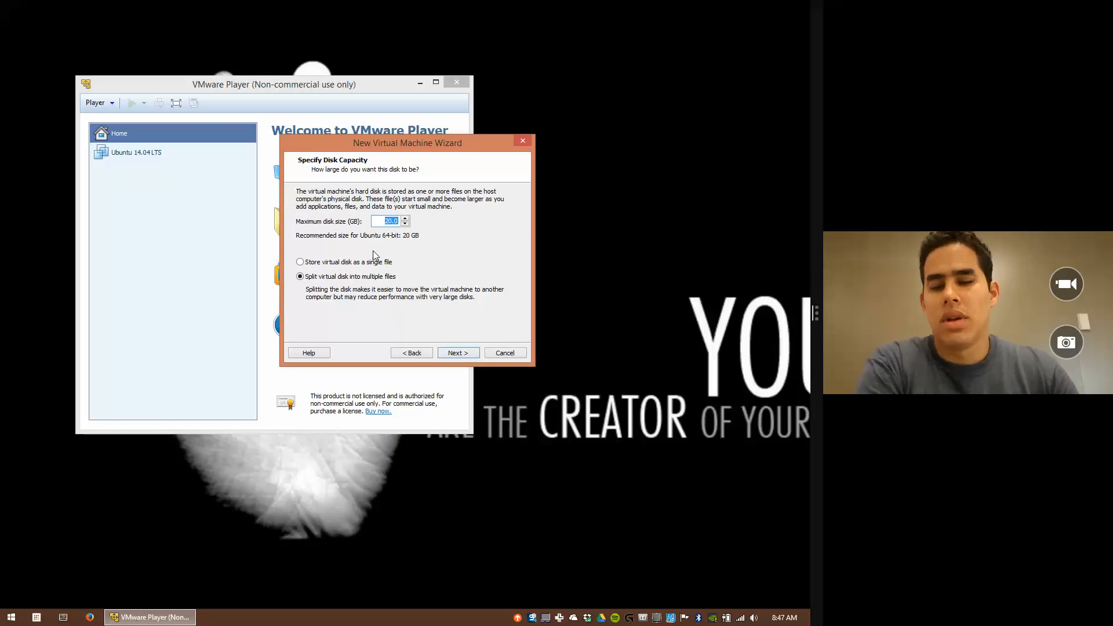
drag(386, 146, 417, 109)
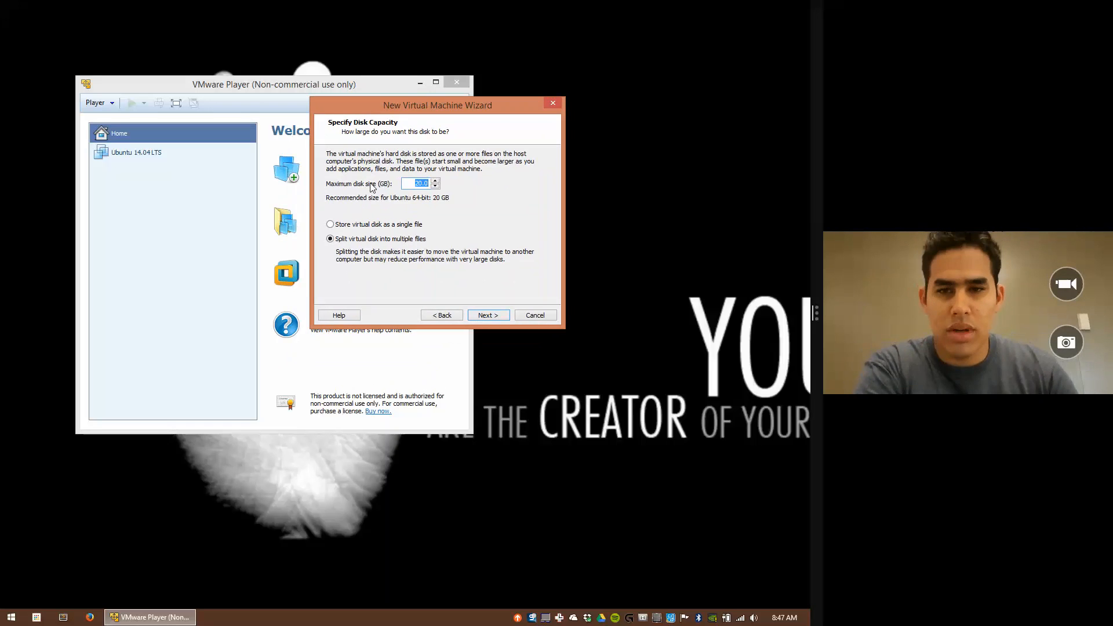
click(417, 183)
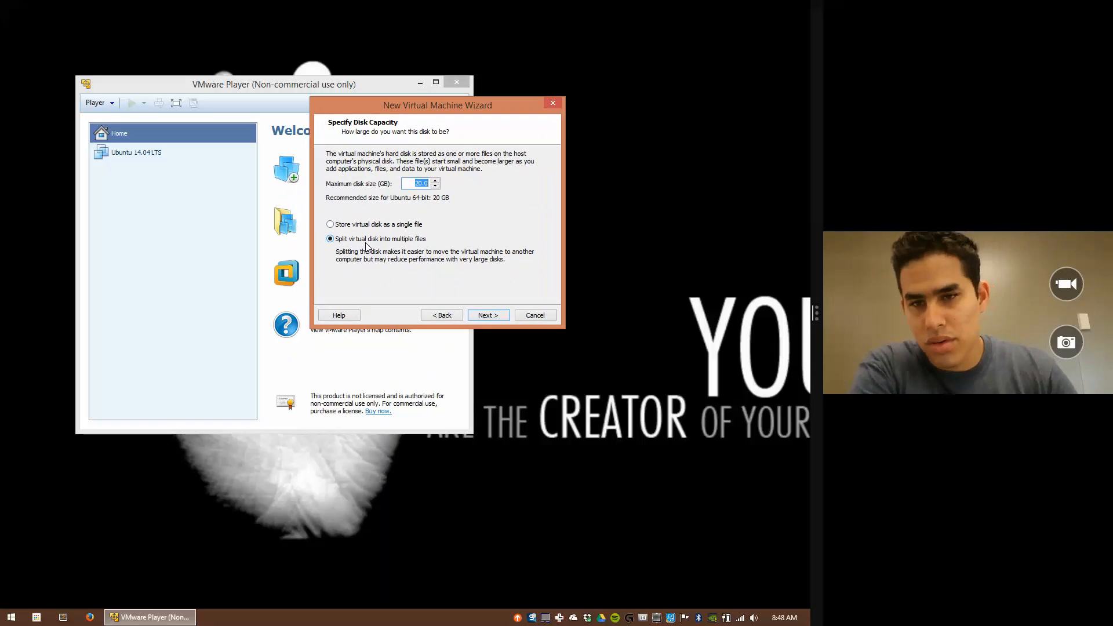
click(330, 225)
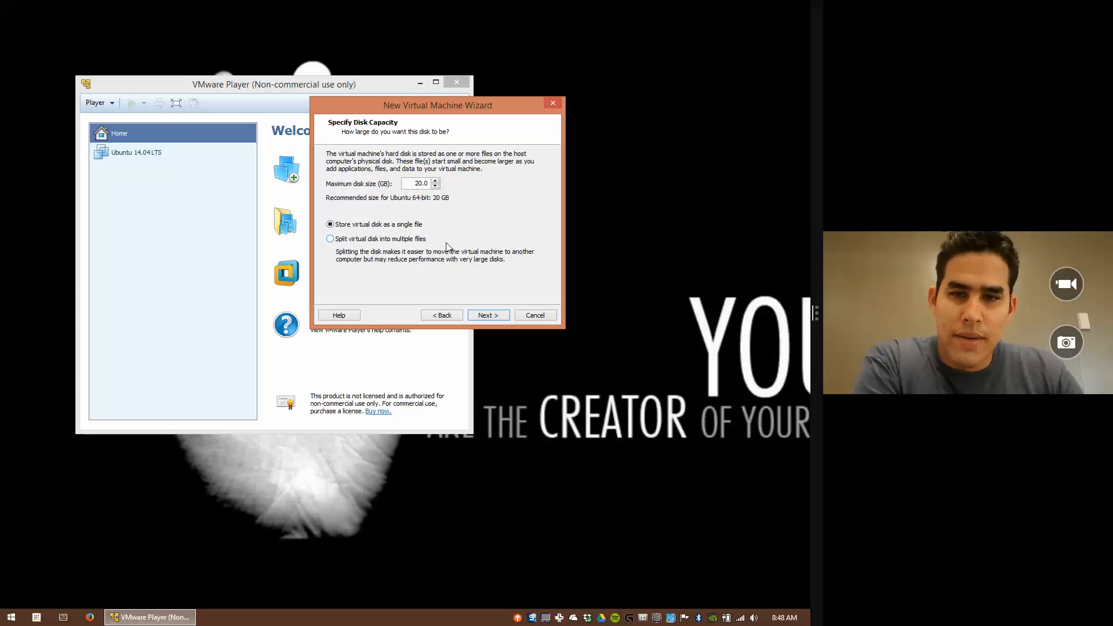
Step: Review the new VM's hardware, leave 1 processor core, and bring up Task Manager
click(487, 318)
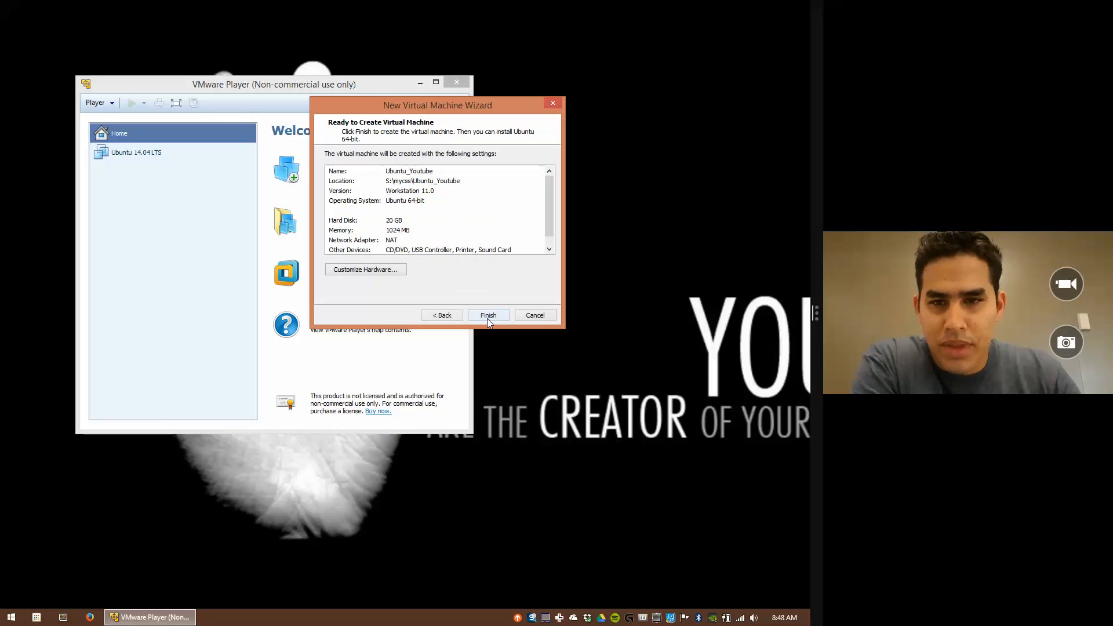
click(359, 270)
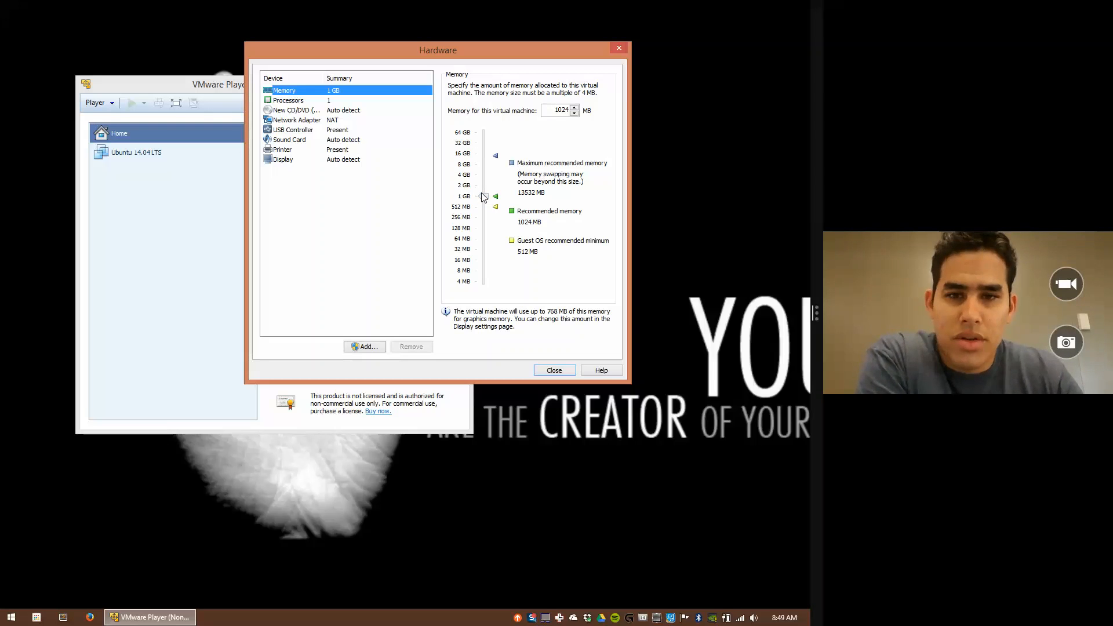
click(289, 103)
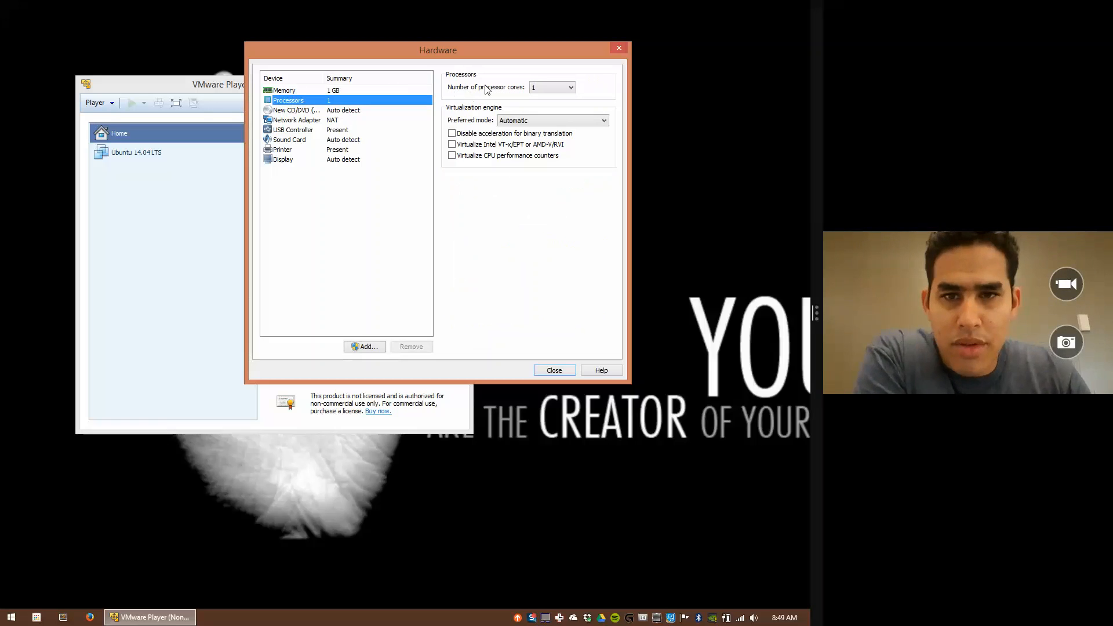
click(570, 88)
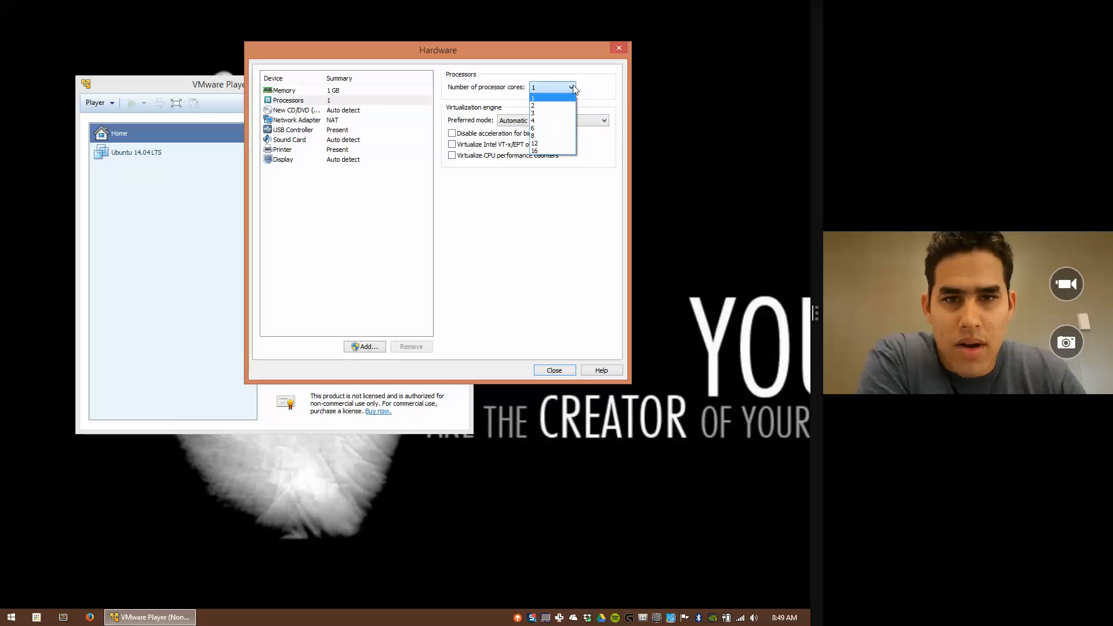
click(572, 87)
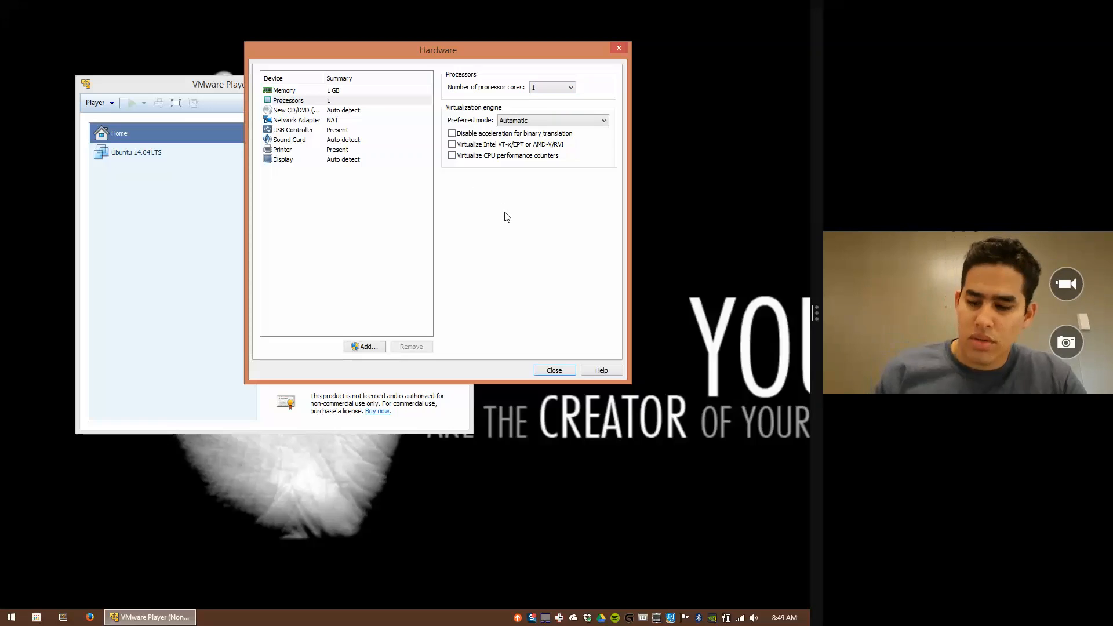
key(ctrl+shift+Escape)
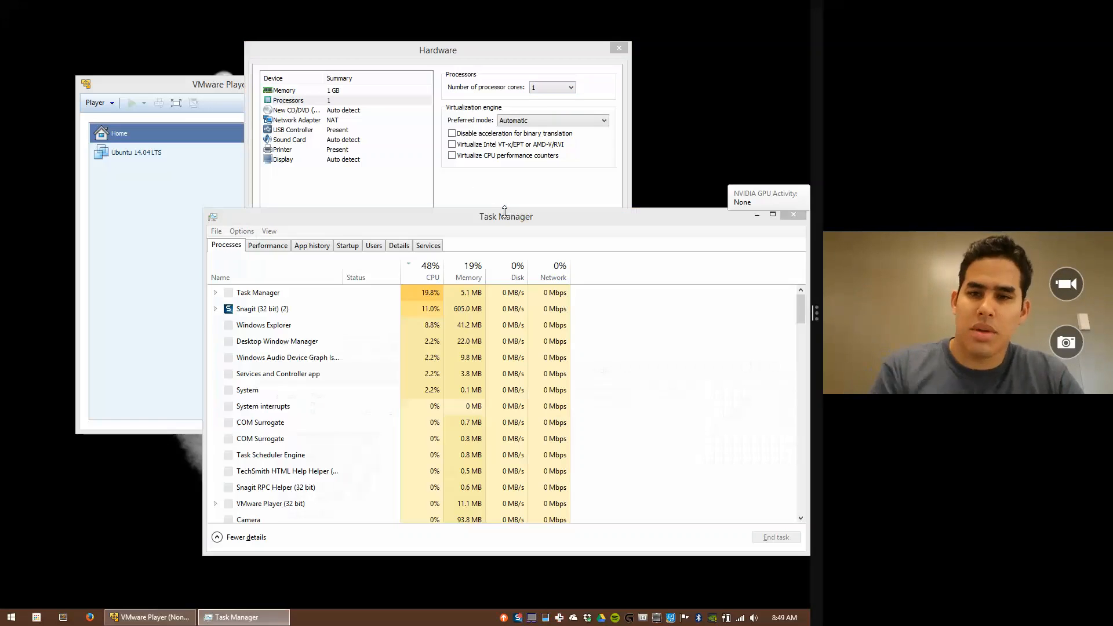
Step: Check the host CPU's 4 cores and 8 logical processors, then close Task Manager
click(268, 248)
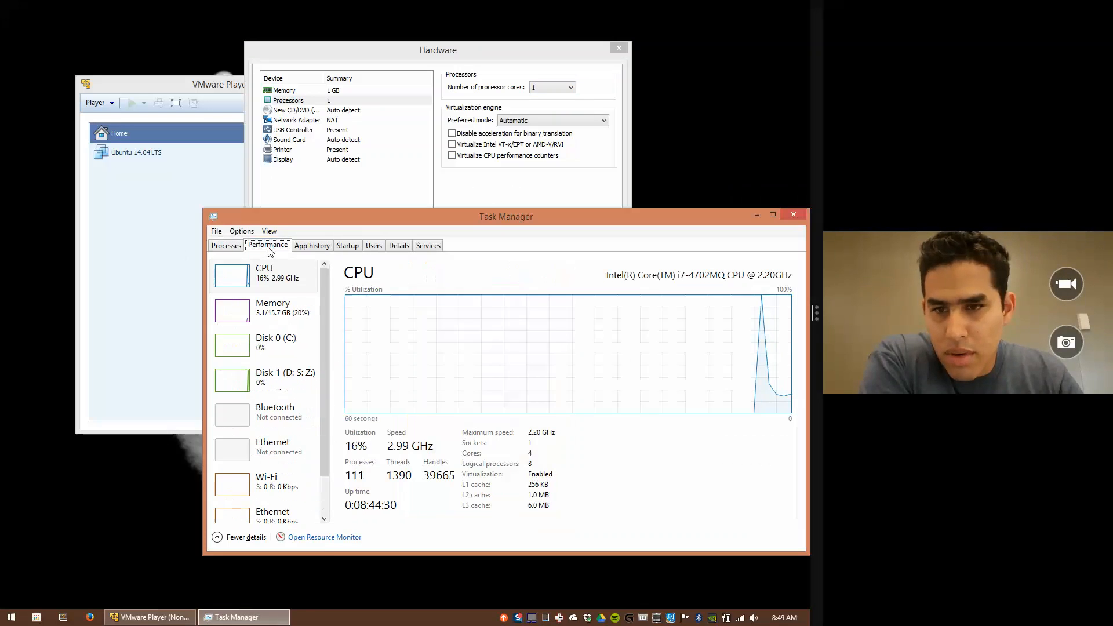
drag(422, 210, 376, 108)
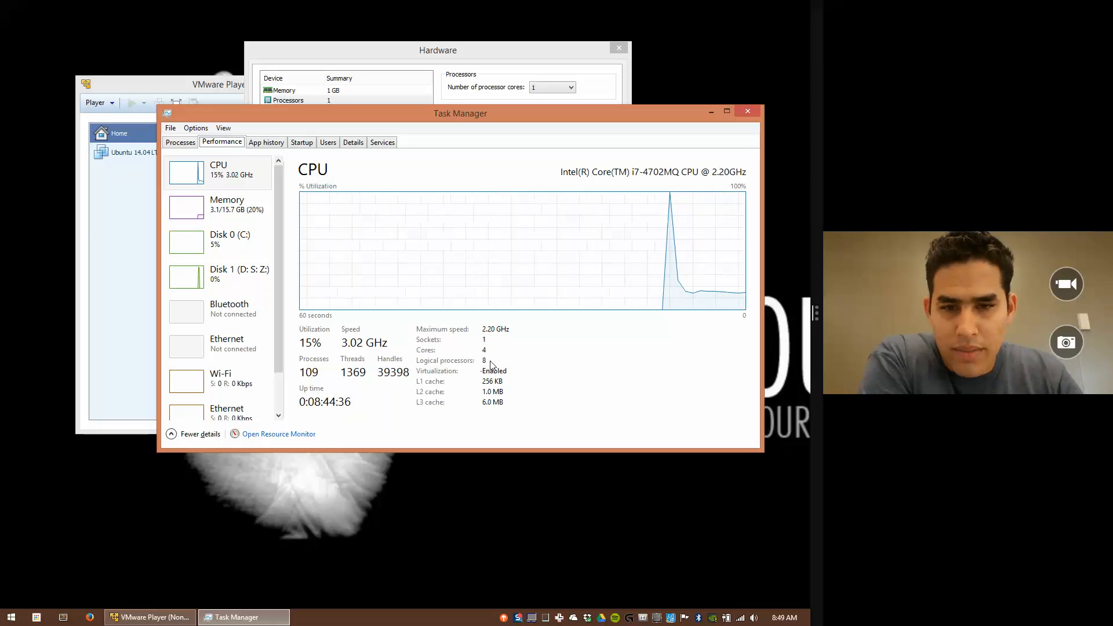
click(746, 111)
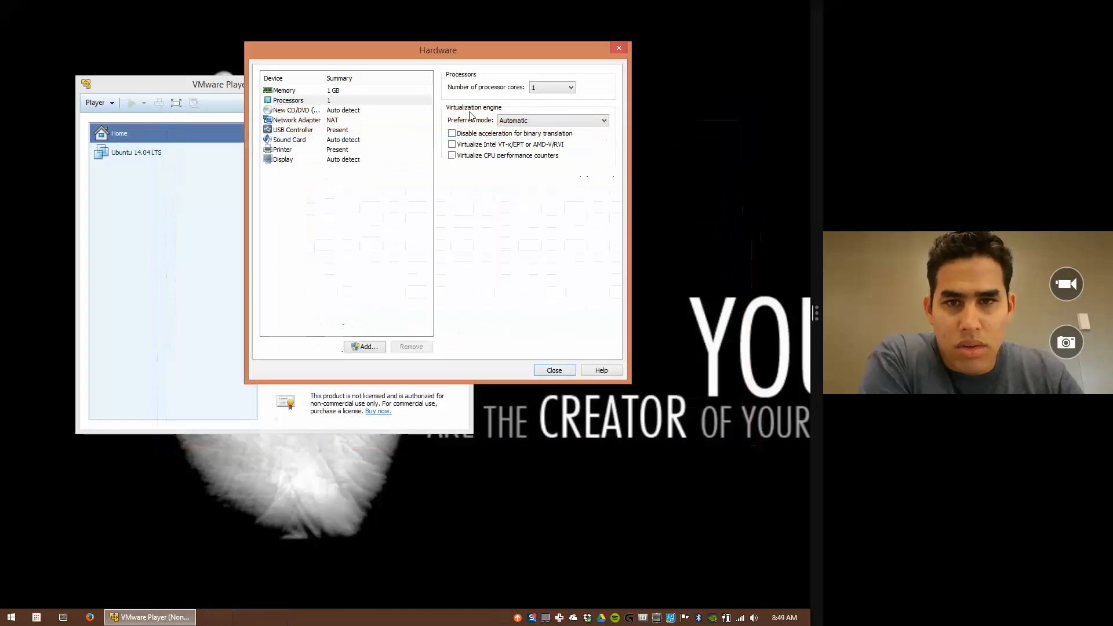
Step: Leave the processor at 1 core and switch the CD/DVD drive to use an ISO image file
click(571, 88)
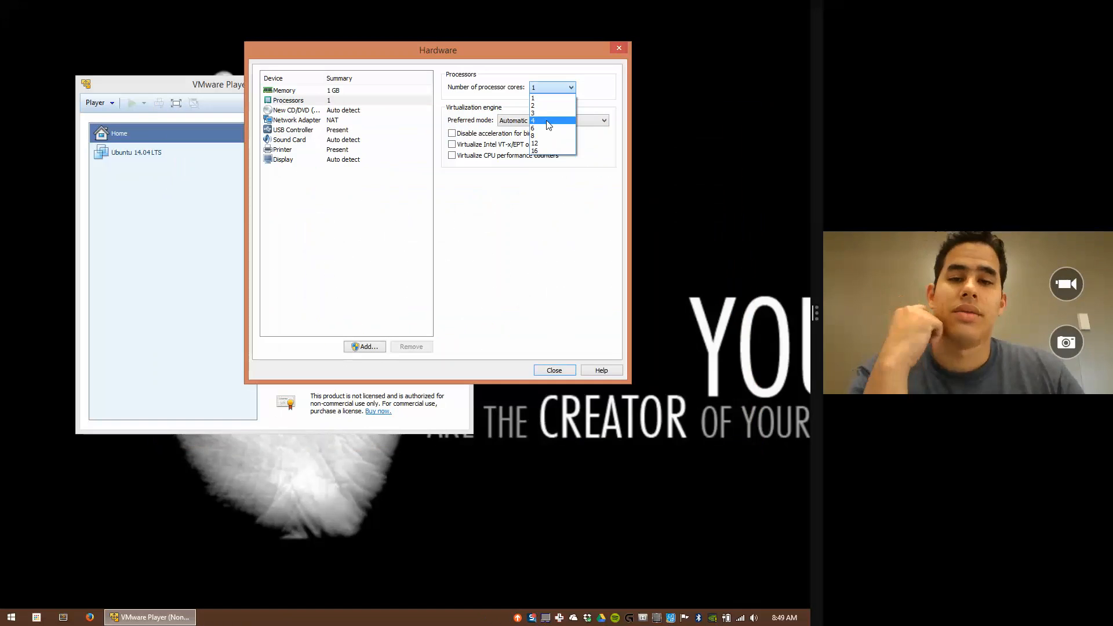
click(514, 209)
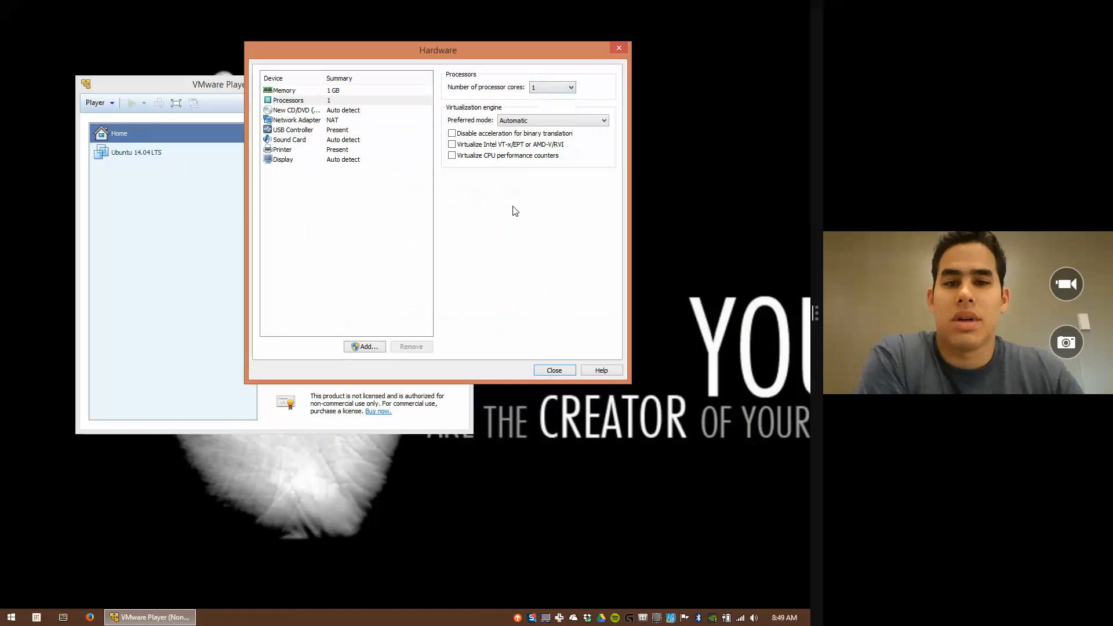
click(278, 110)
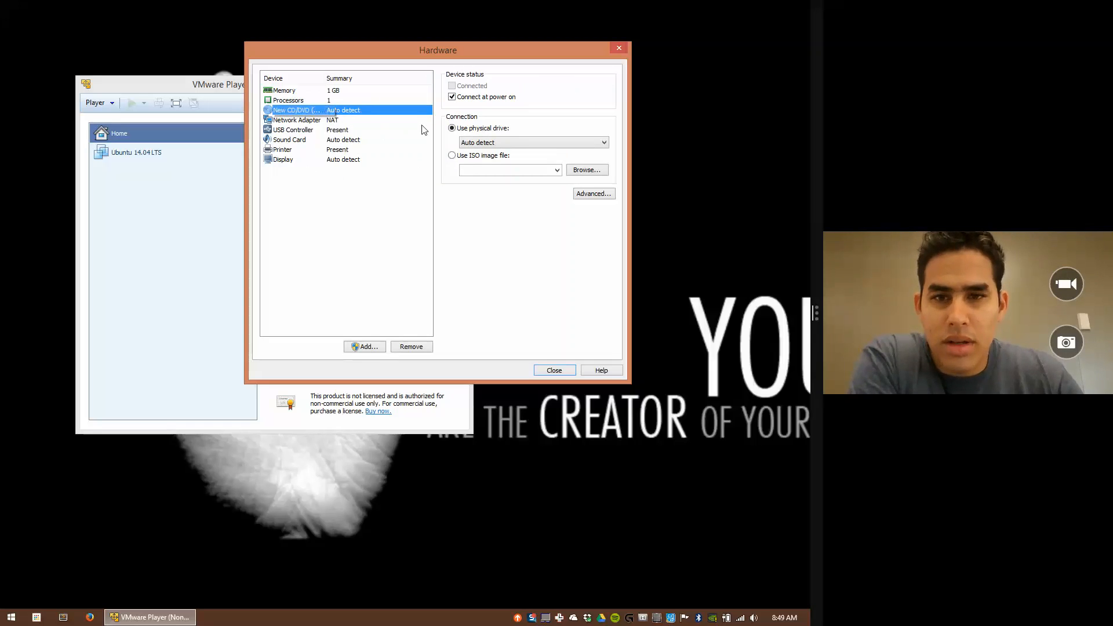
click(452, 156)
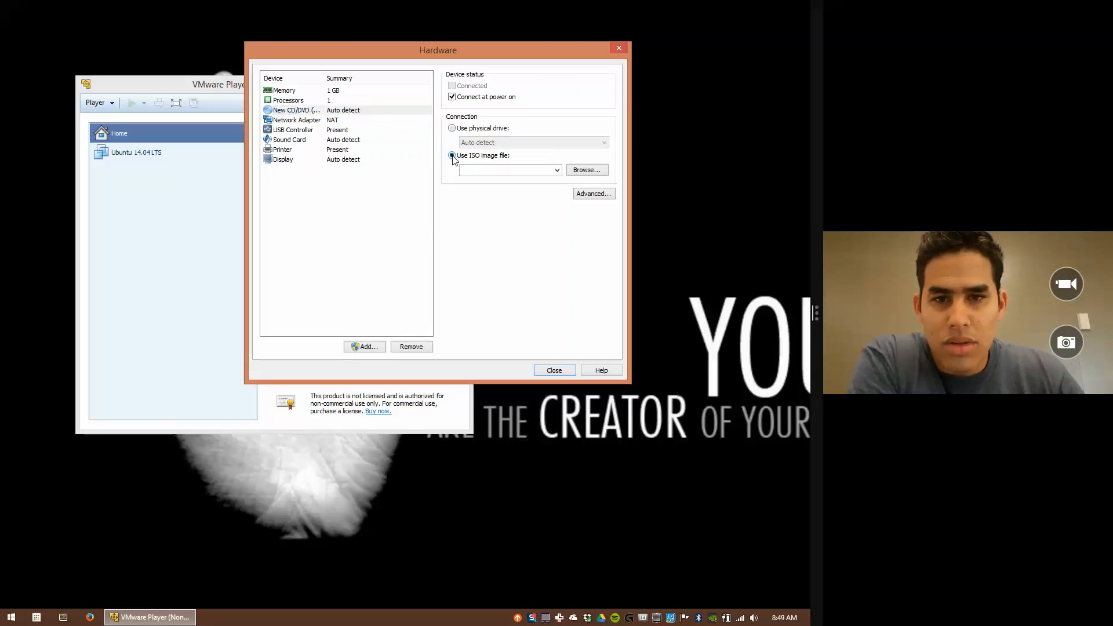
Step: Select ubuntu-14.04.2-desktop-amd64.iso from D:\Ubuntu14.04 LTS\ISO as the drive's disc image
click(586, 170)
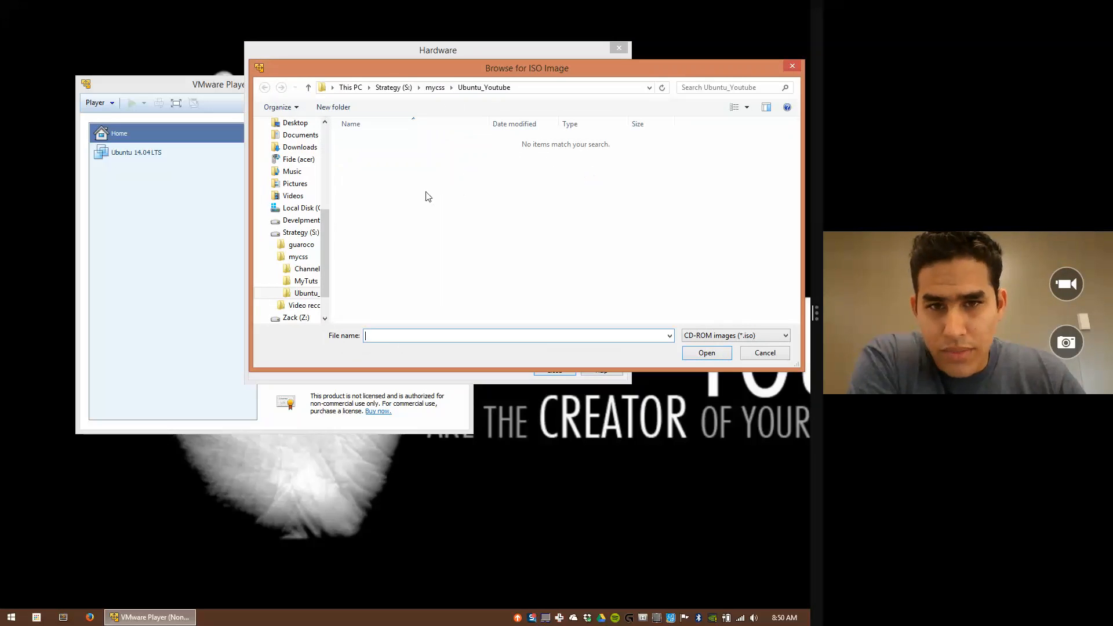
click(390, 90)
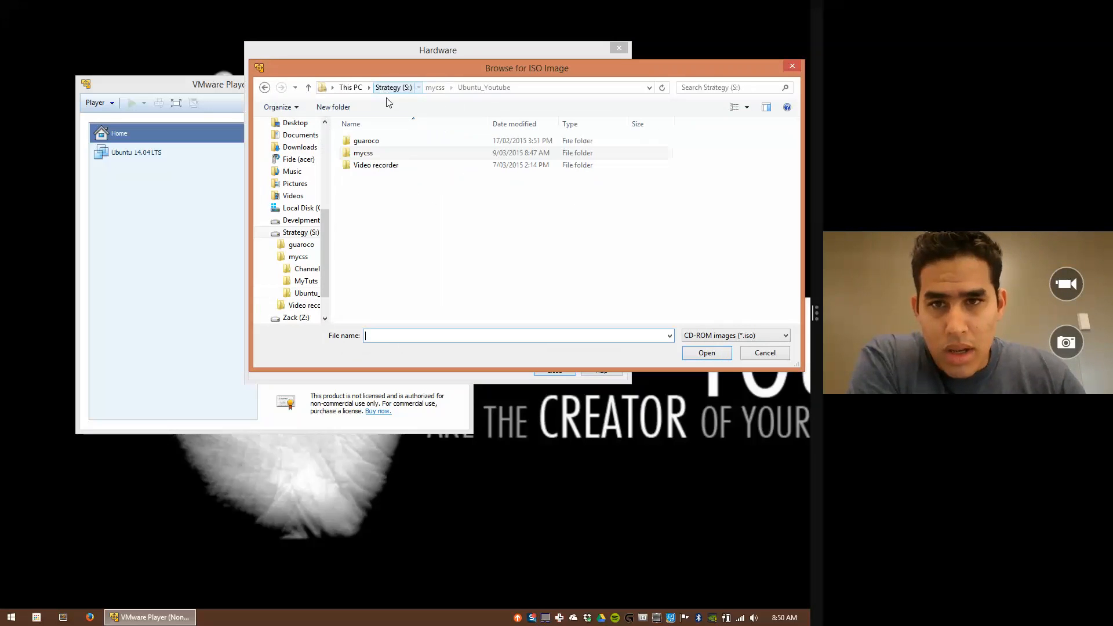
click(352, 88)
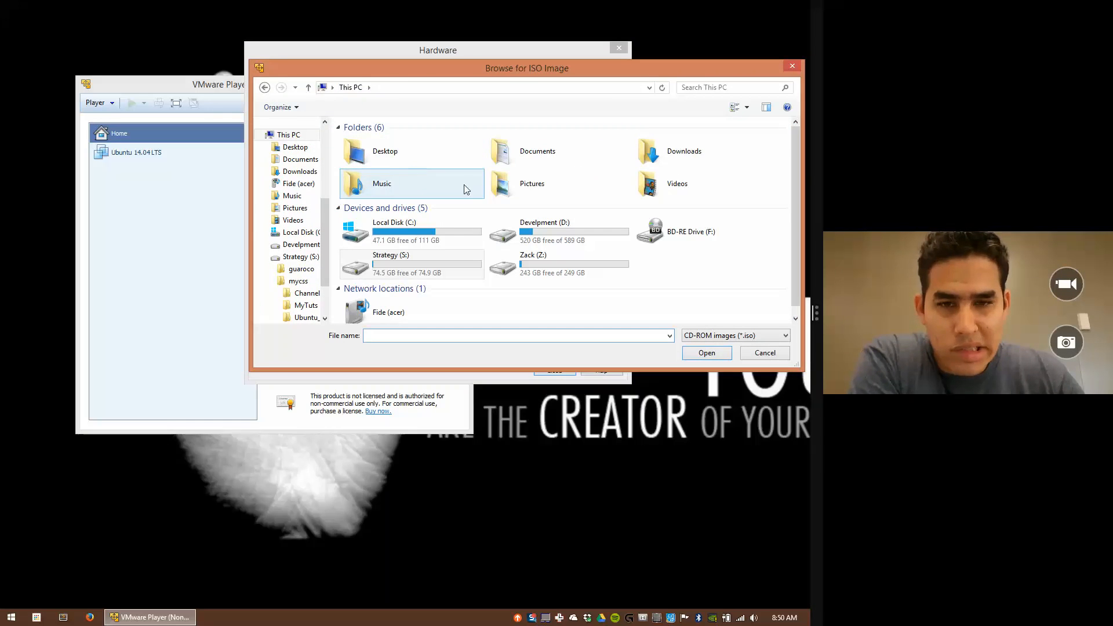
double_click(524, 229)
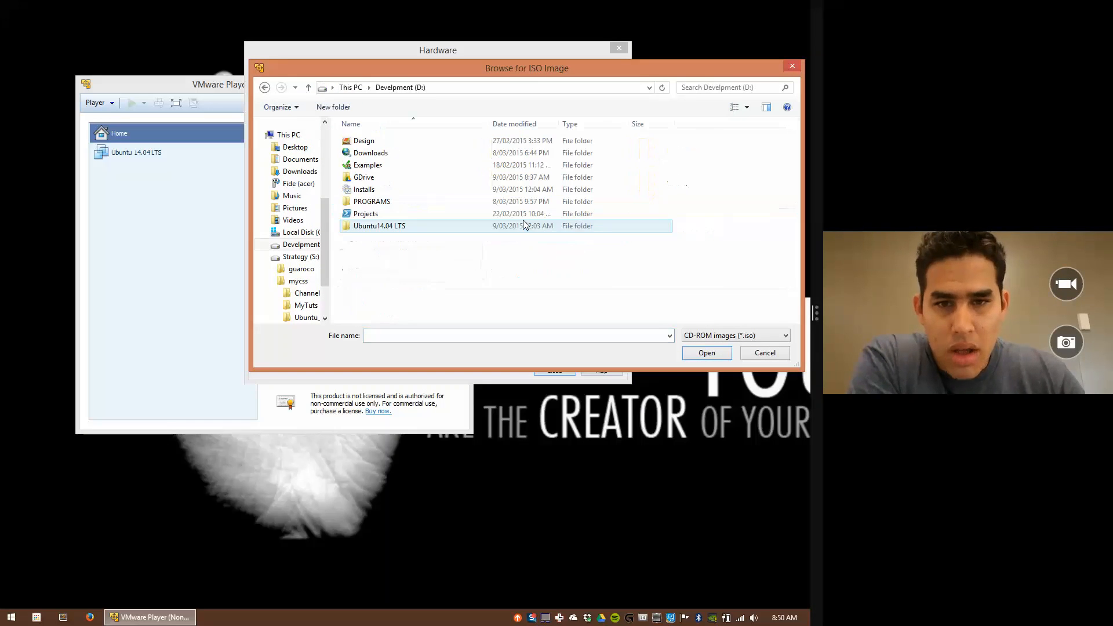
double_click(365, 226)
double_click(350, 141)
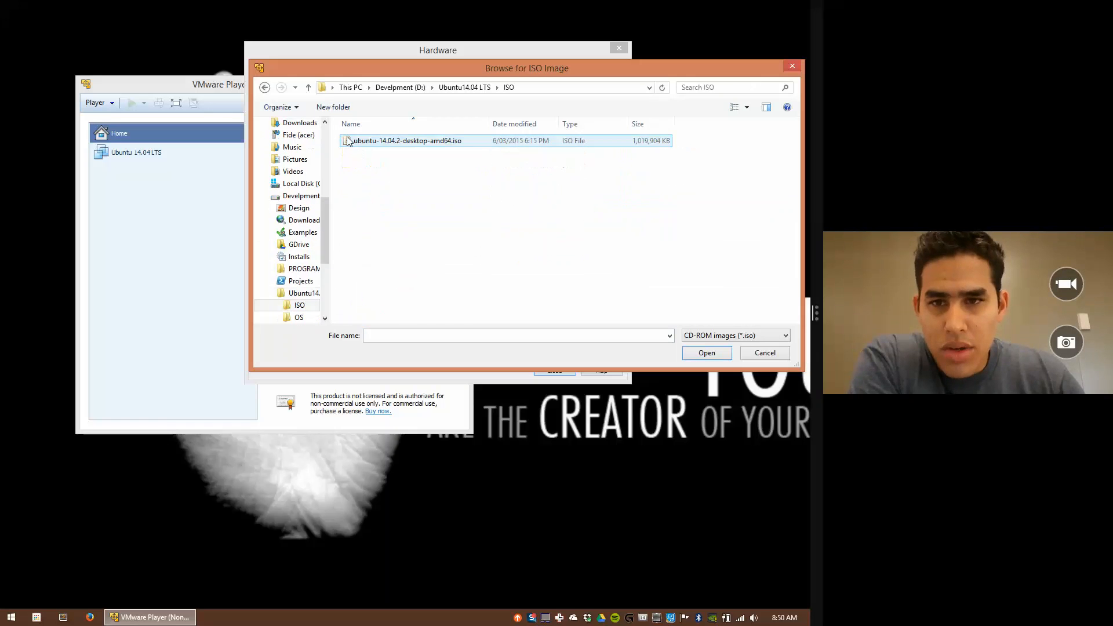
click(374, 142)
click(706, 353)
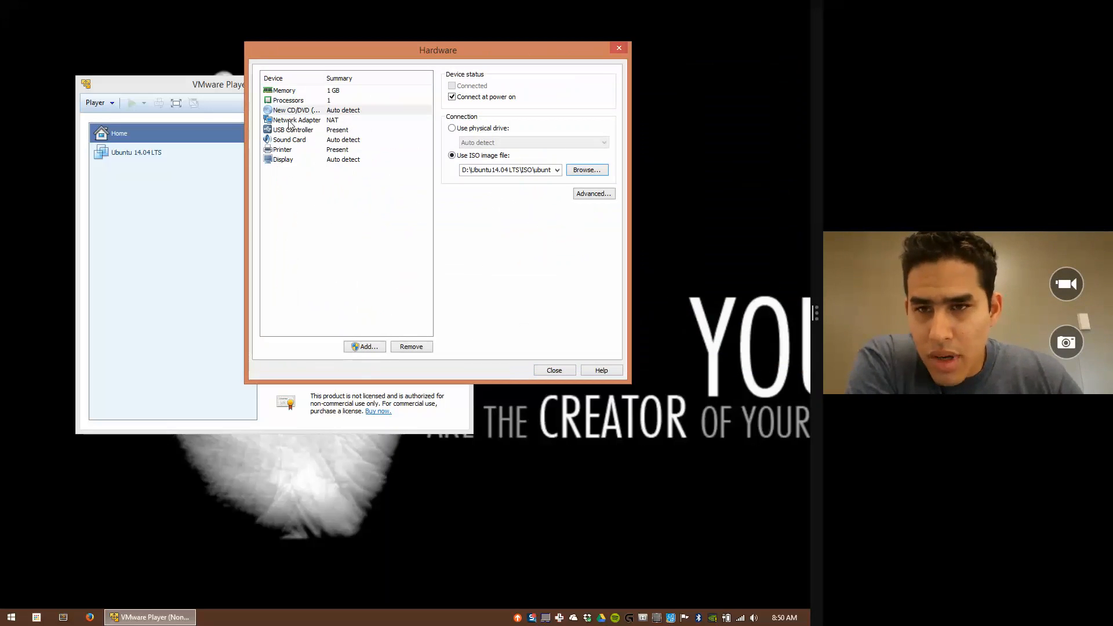
Step: Leave the Display graphics memory at 768 MB
click(283, 160)
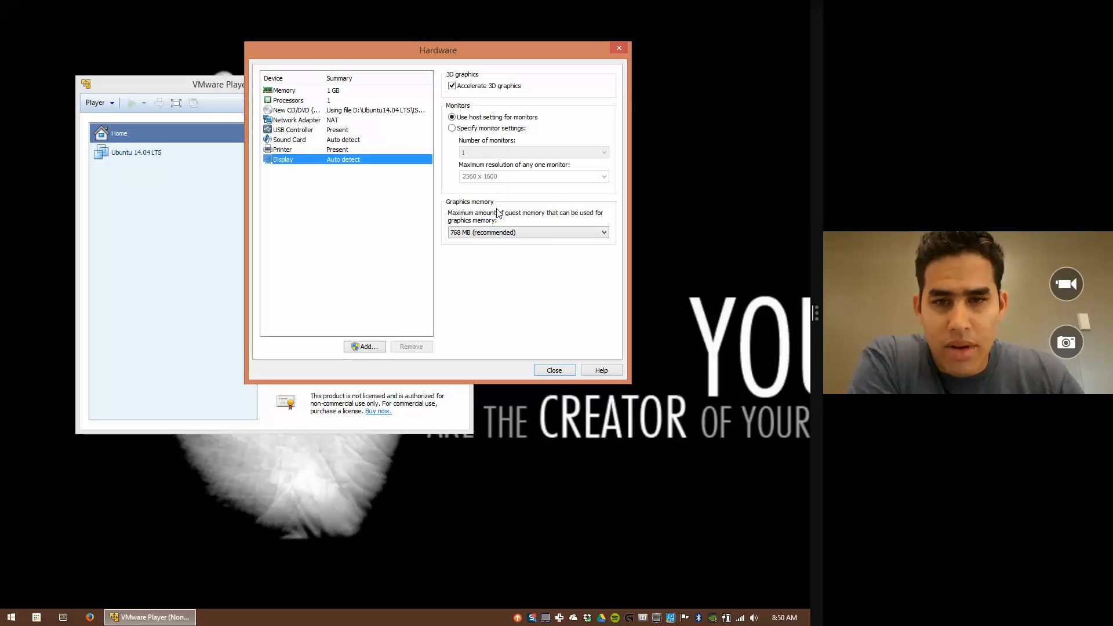
click(604, 233)
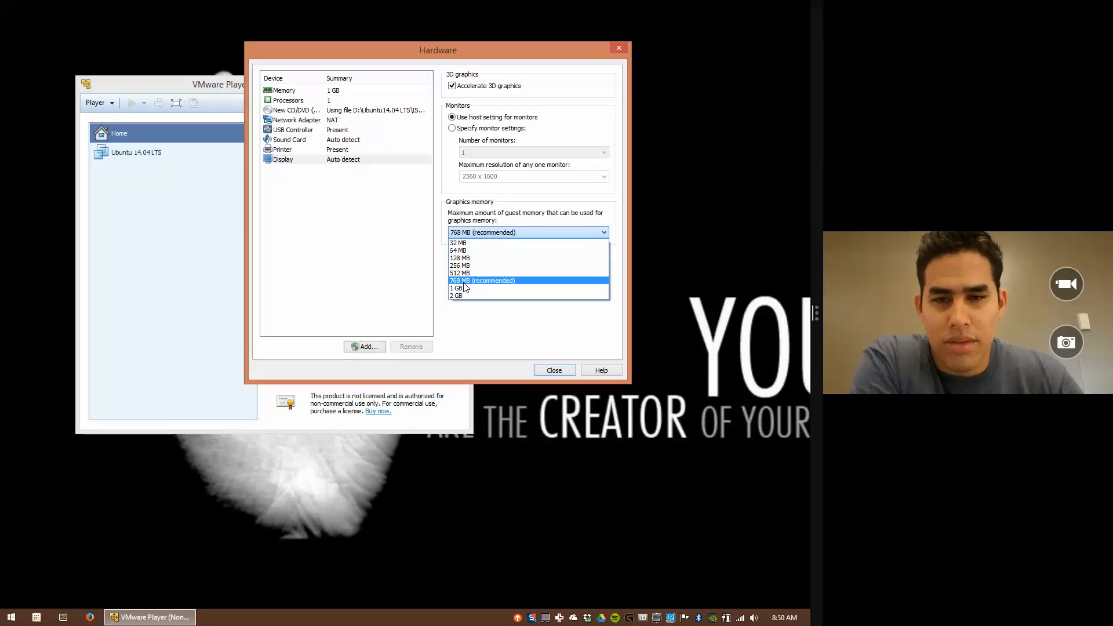
click(476, 320)
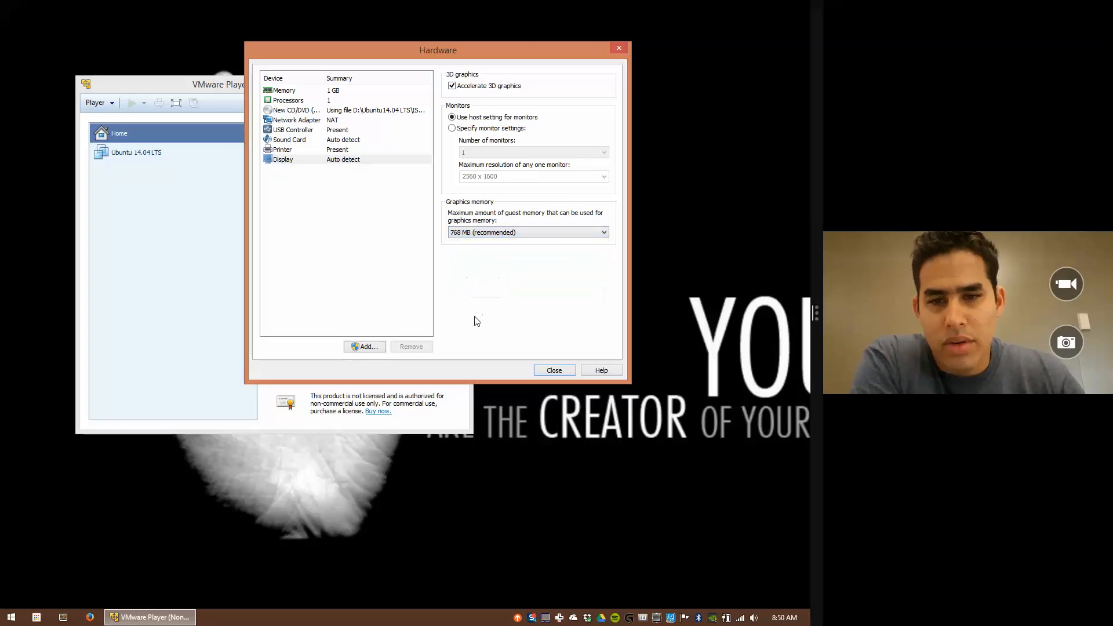
Step: Close the hardware settings and finish the wizard to create Ubuntu_Youtube
click(550, 371)
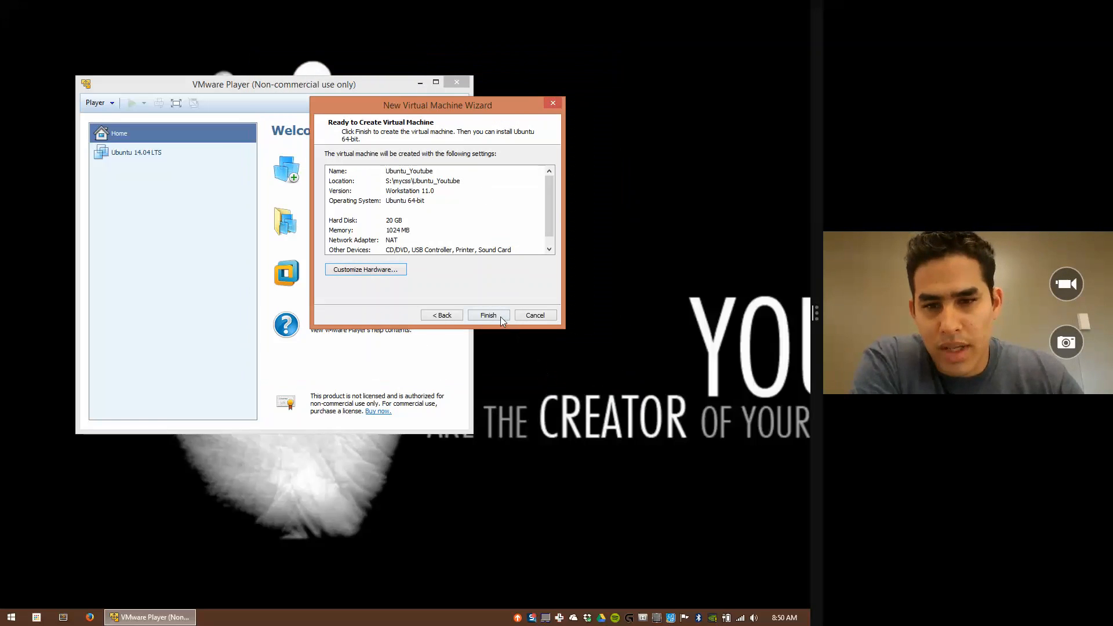
click(343, 270)
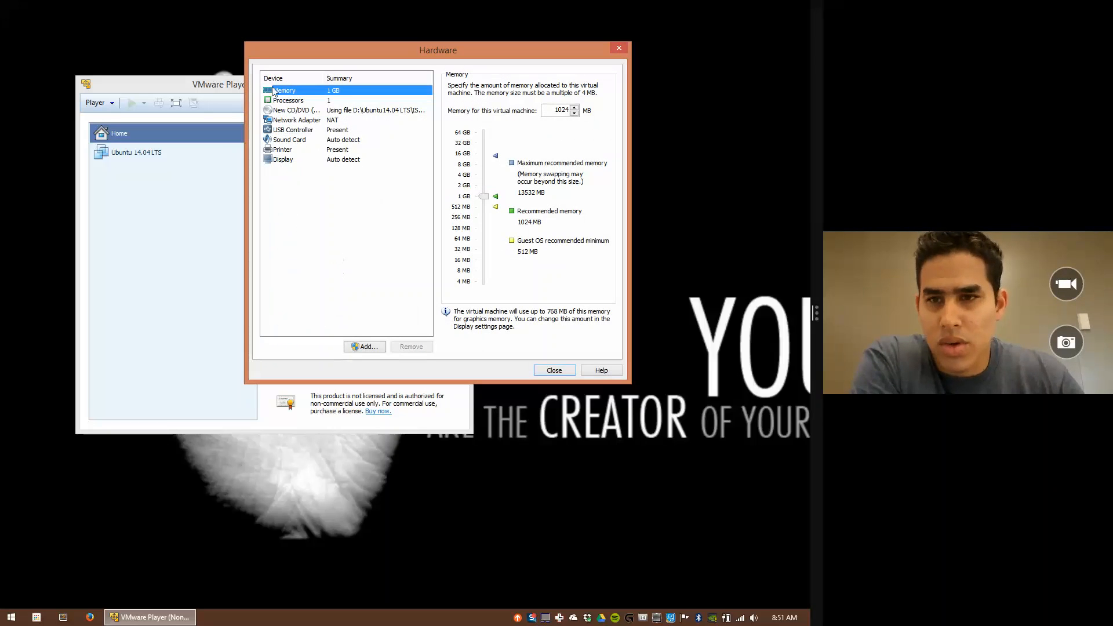
click(555, 370)
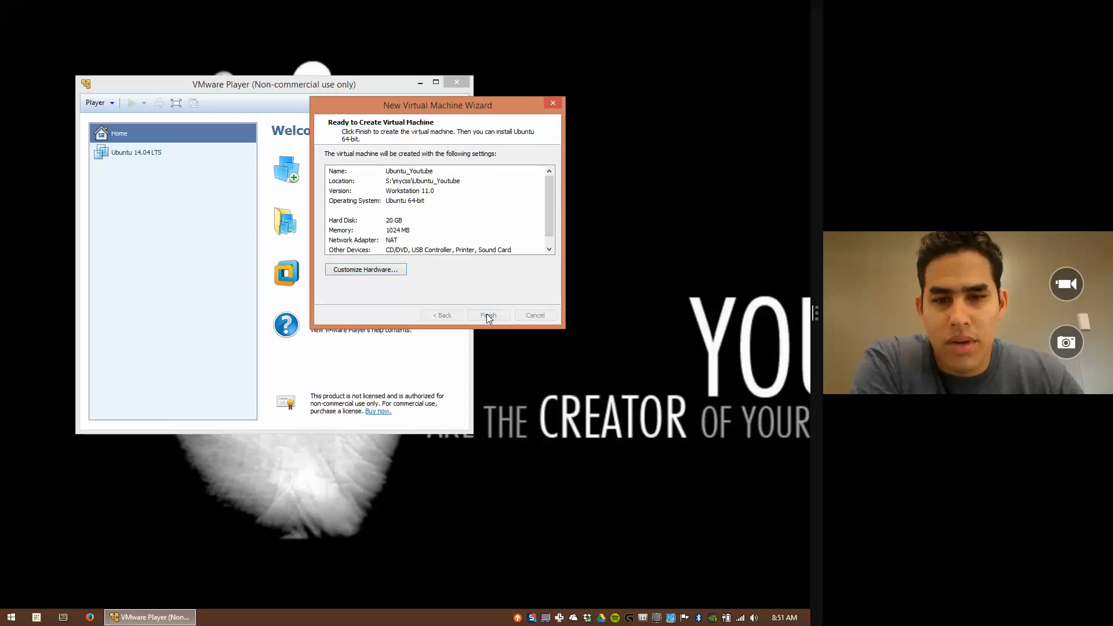
click(487, 315)
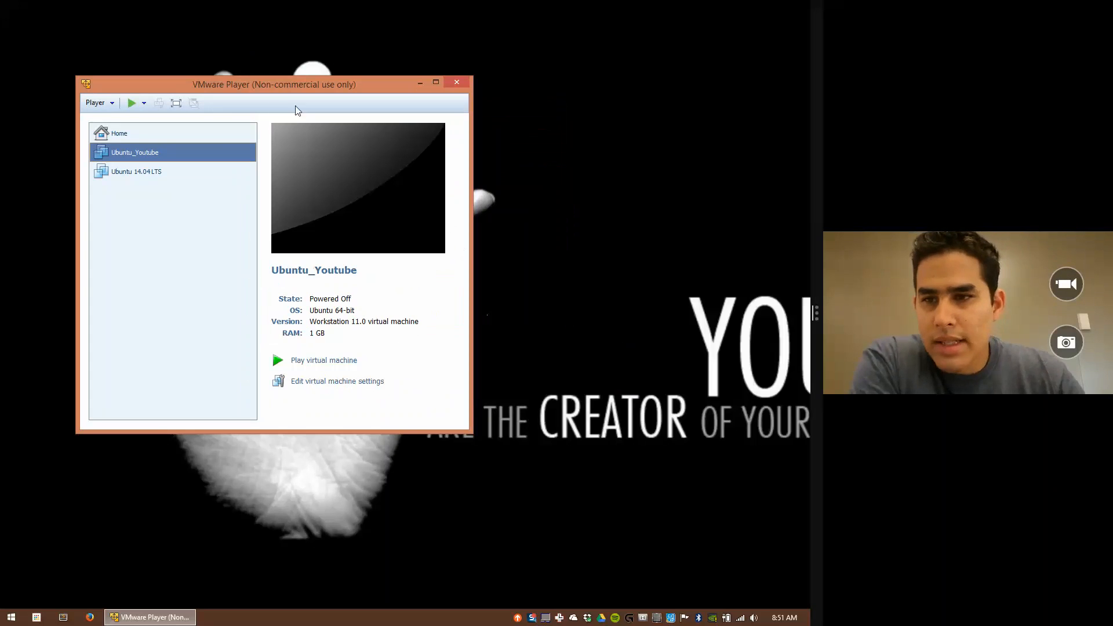
Step: Move the Player window toward the screen centre and power on Ubuntu_Youtube
drag(219, 87, 339, 58)
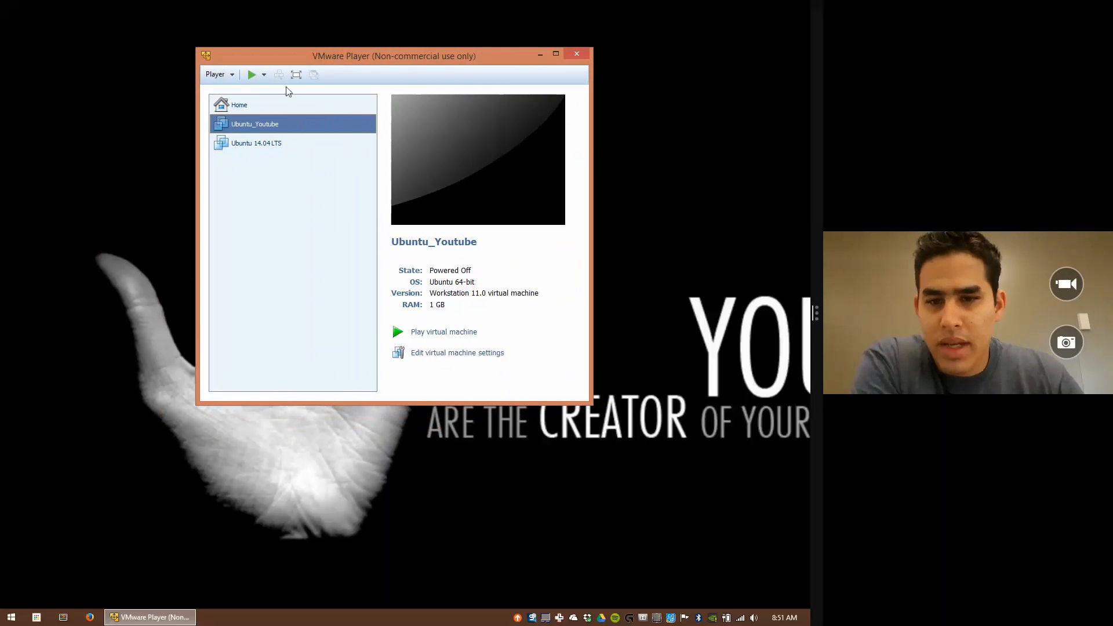
click(434, 333)
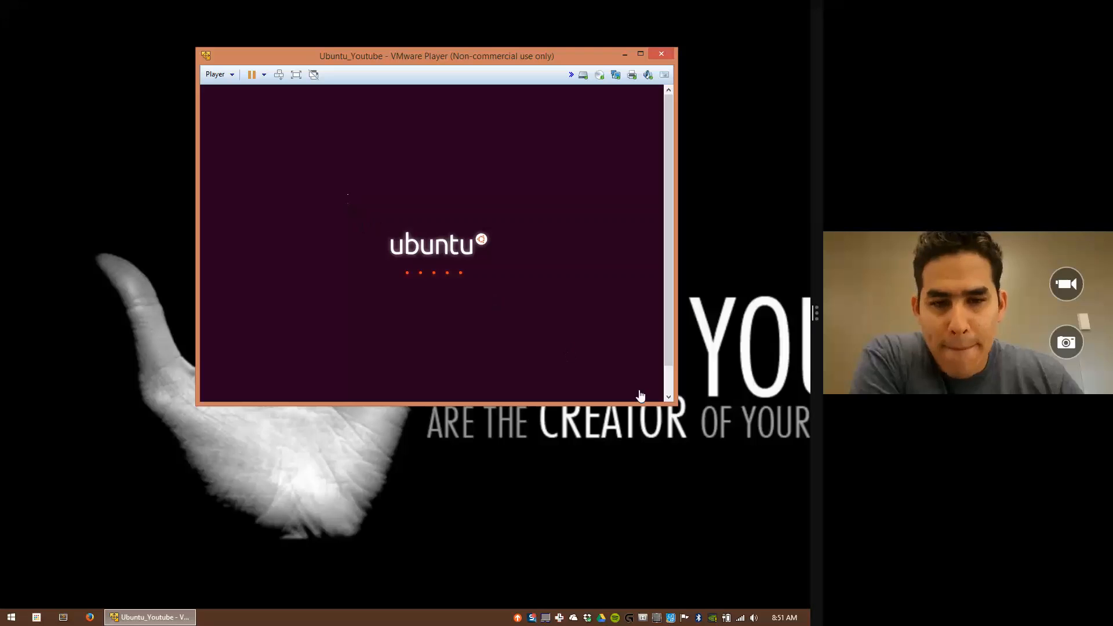
Step: Enlarge the VM window from its bottom-right corner while Ubuntu boots to the Welcome screen
drag(679, 407, 779, 508)
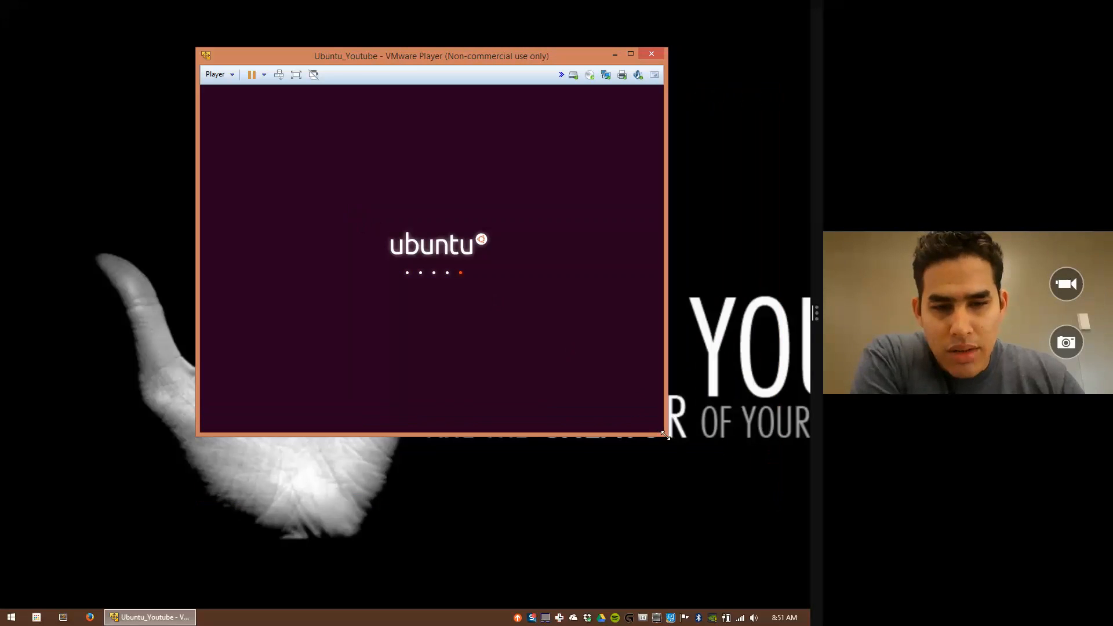
drag(666, 435, 796, 570)
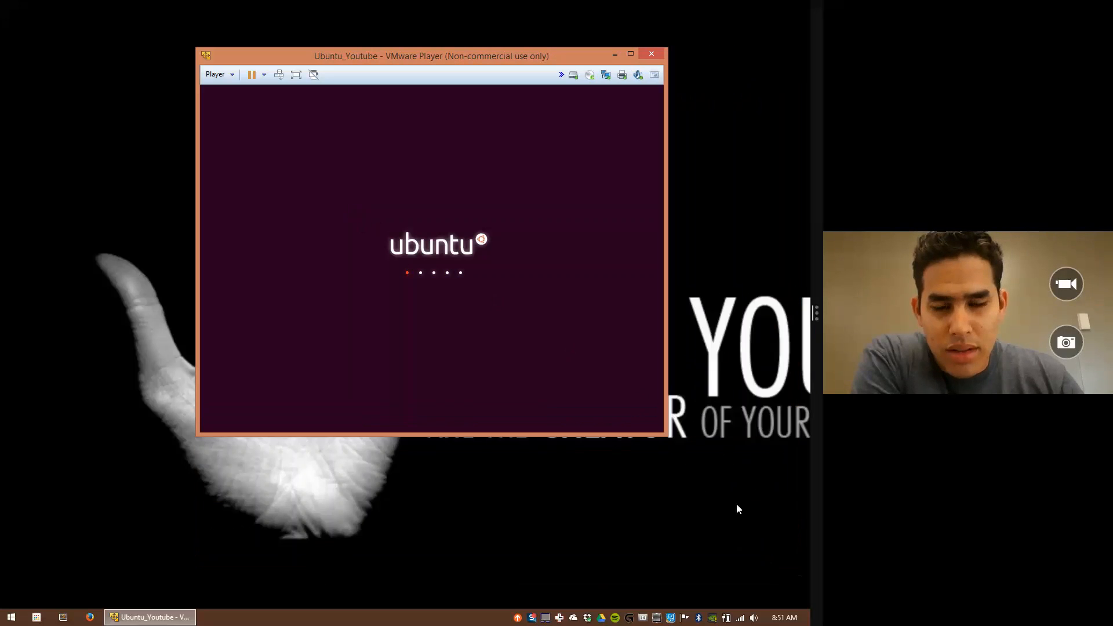
drag(666, 434, 804, 559)
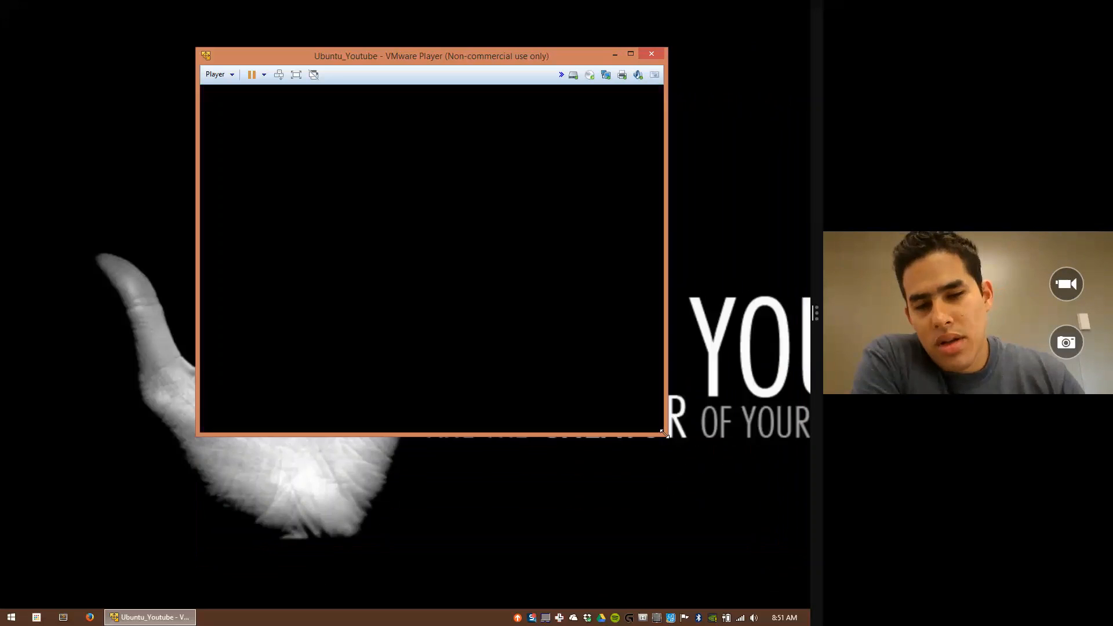
drag(665, 435, 784, 571)
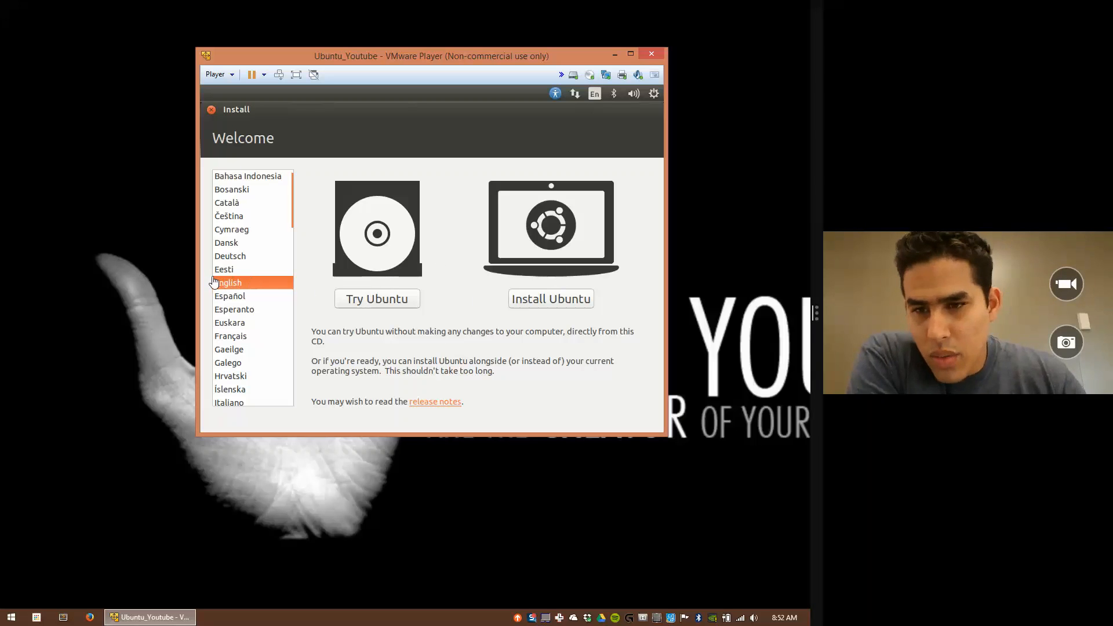
Step: Capture input into the VM and choose Install Ubuntu on the Welcome screen
click(540, 298)
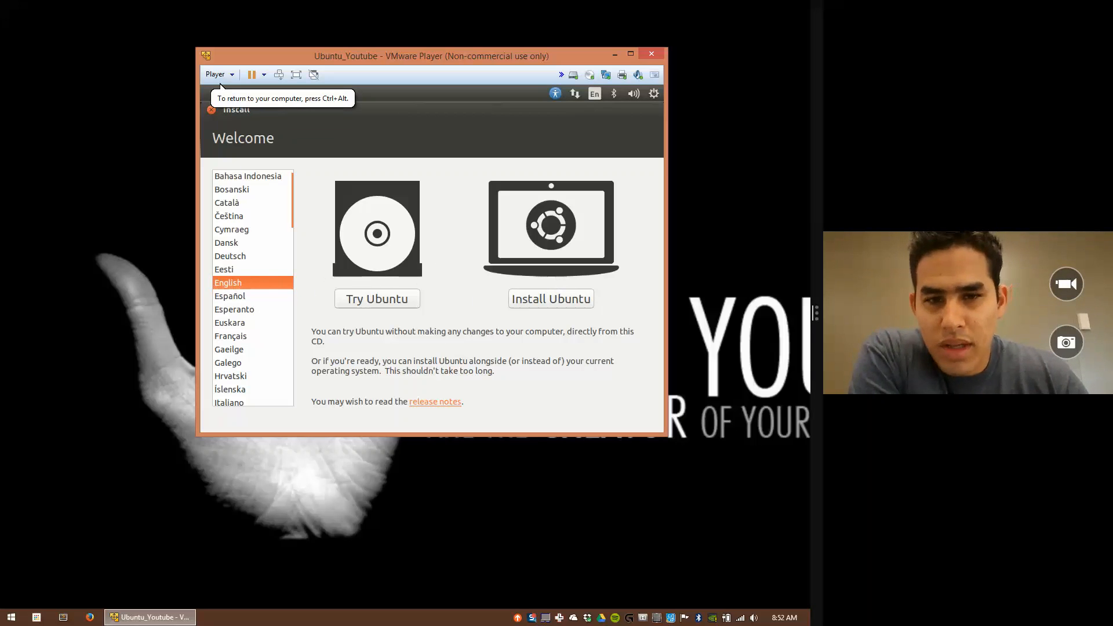
click(533, 295)
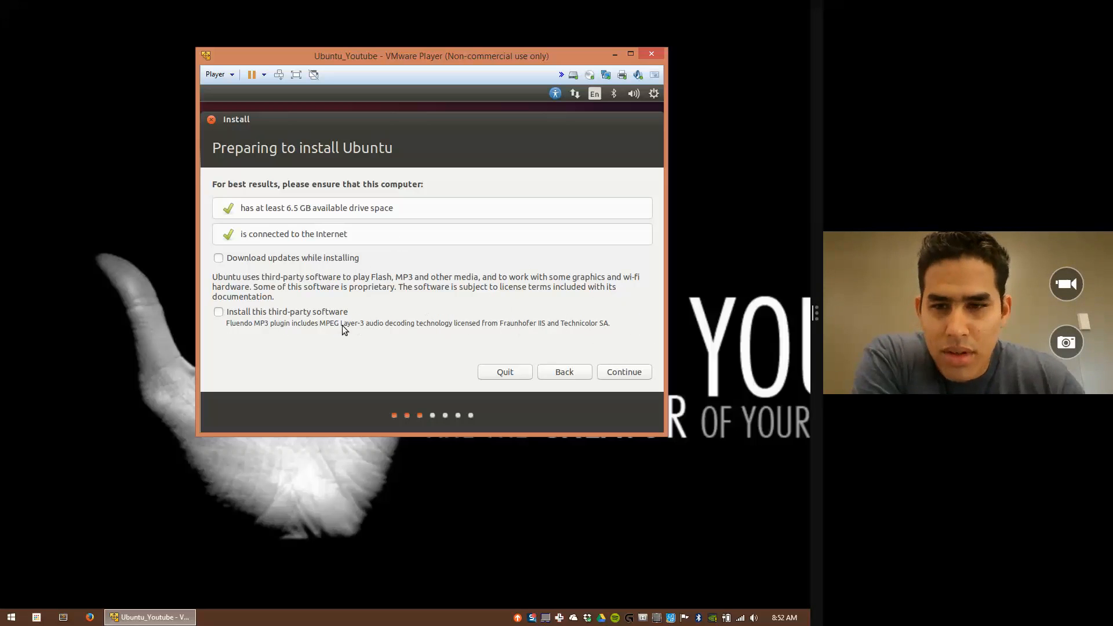
Step: Pass the preparation checks, install with Erase disk and install Ubuntu, and confirm writing changes to disk
click(623, 373)
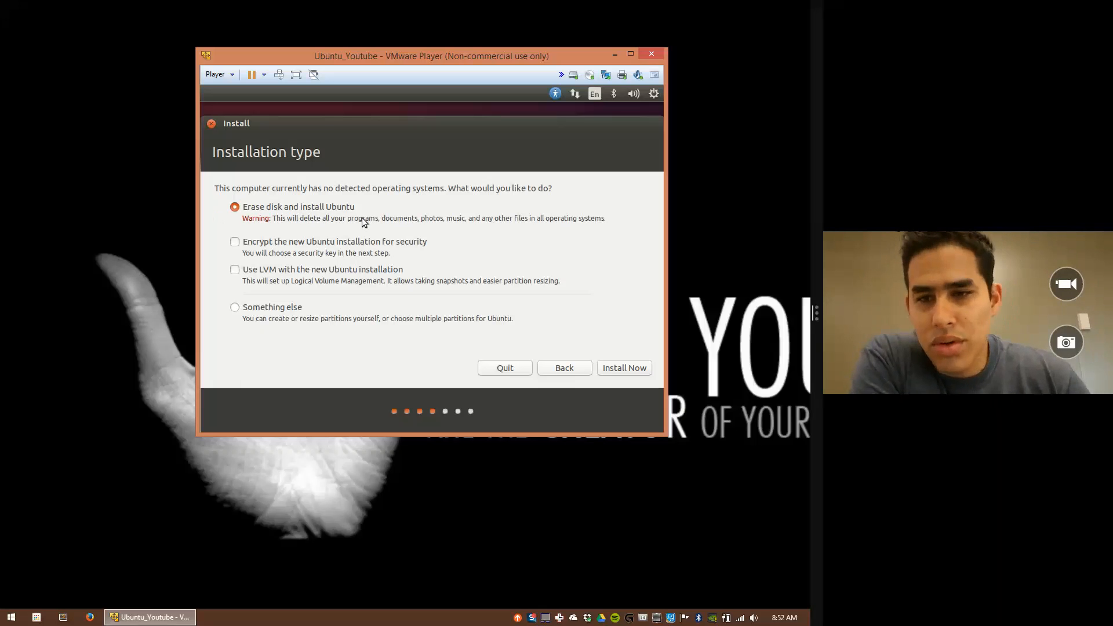
click(632, 372)
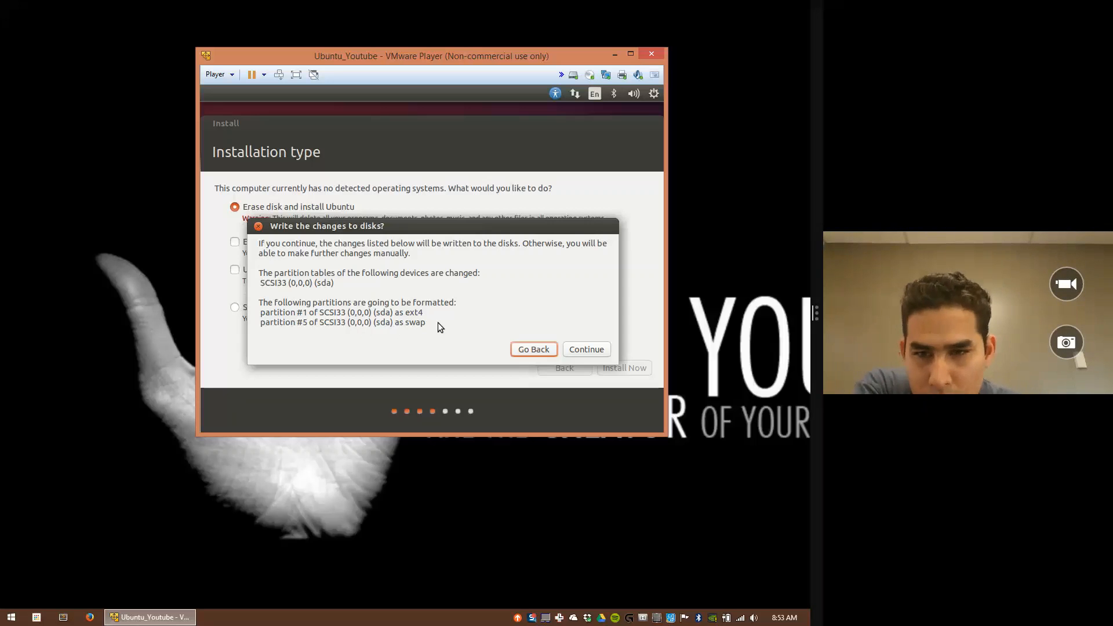
click(586, 350)
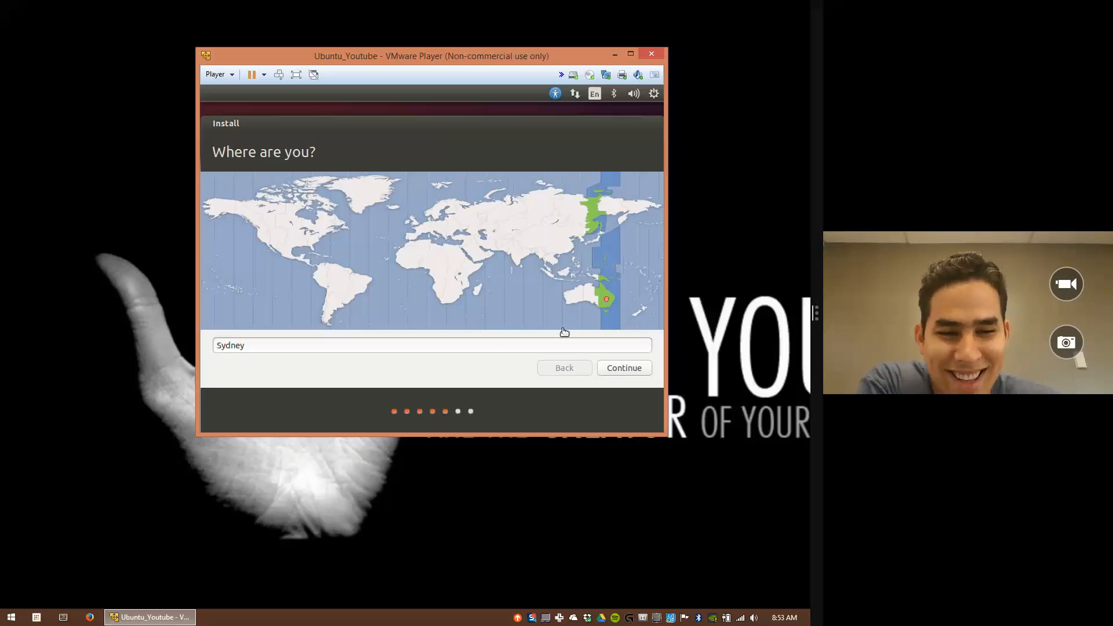
Step: Accept Sydney as the location and keep the English (US) keyboard layout
click(622, 367)
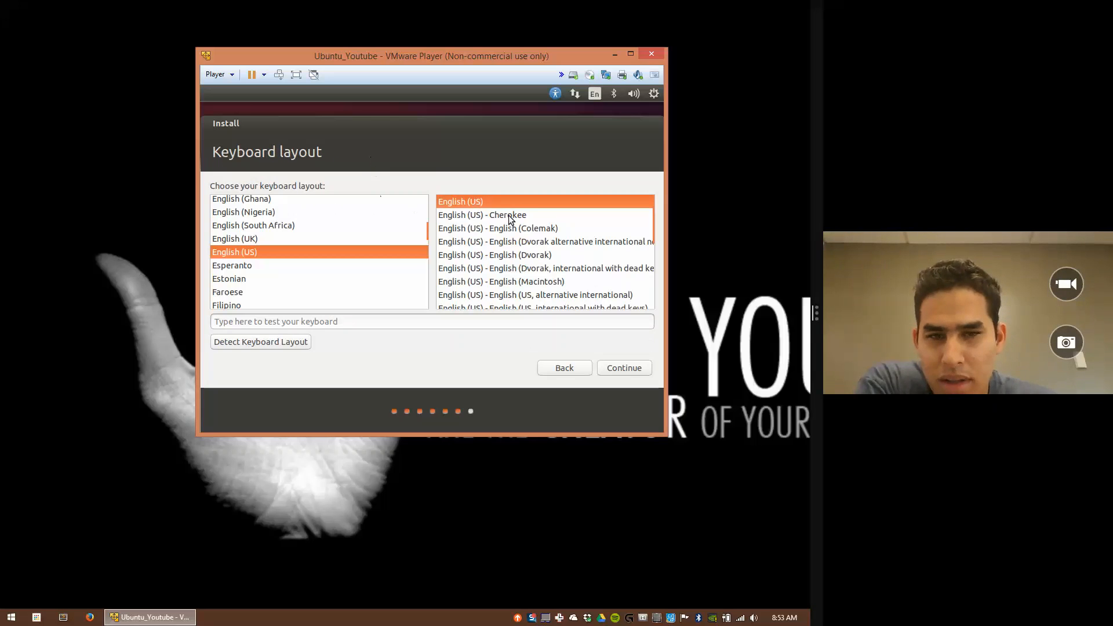
mouse_move(653, 224)
mouse_down()
mouse_move(656, 292)
mouse_move(662, 227)
mouse_up()
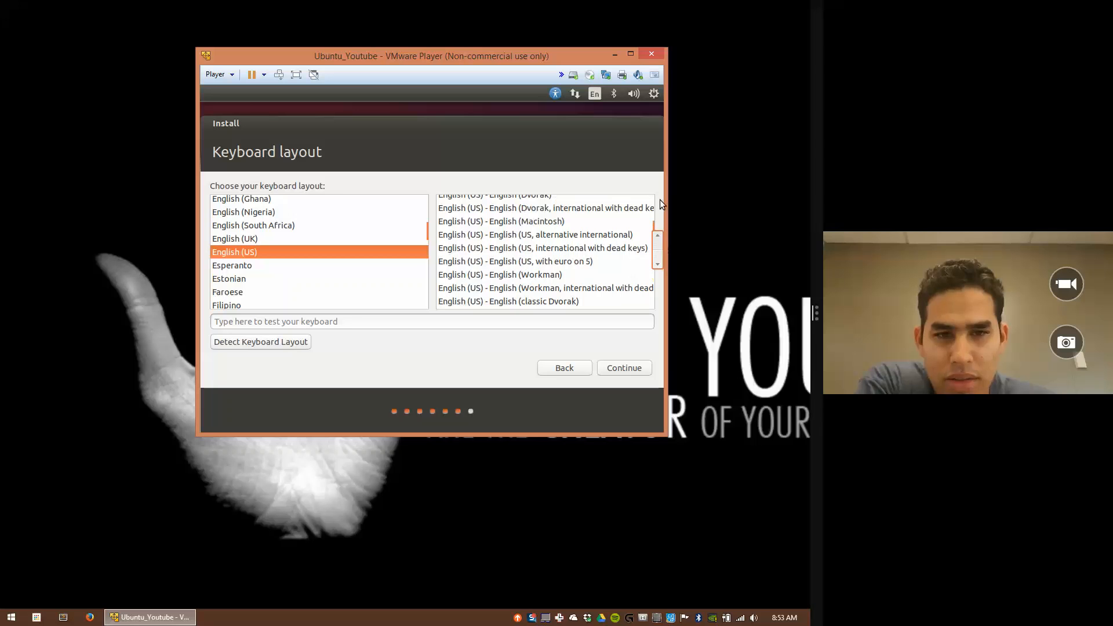
scroll(628, 255, up, 1)
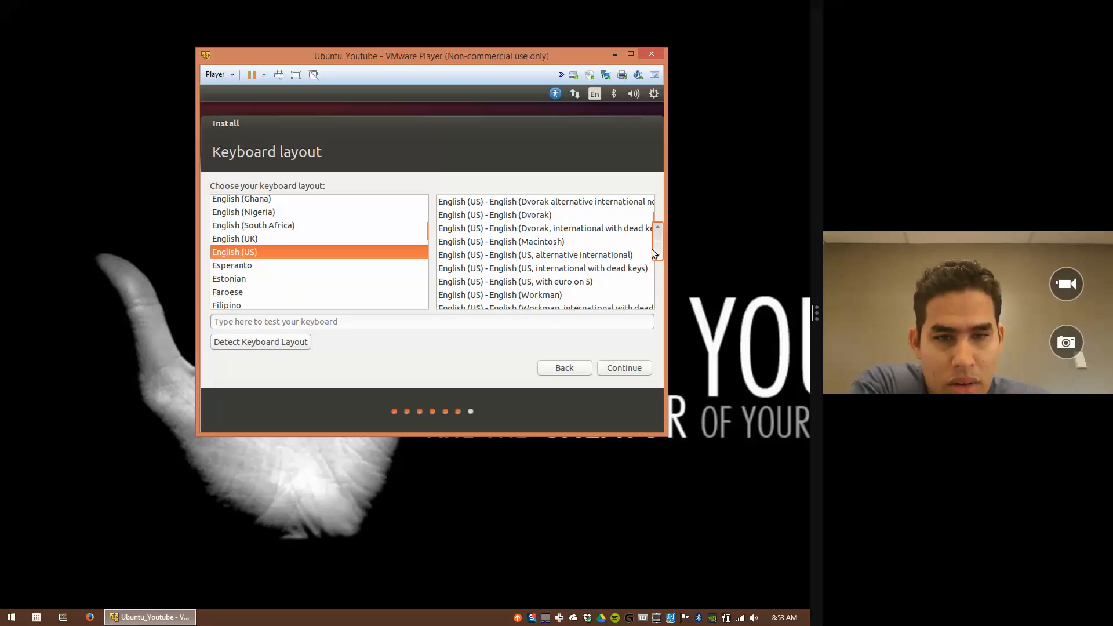
drag(654, 253, 659, 221)
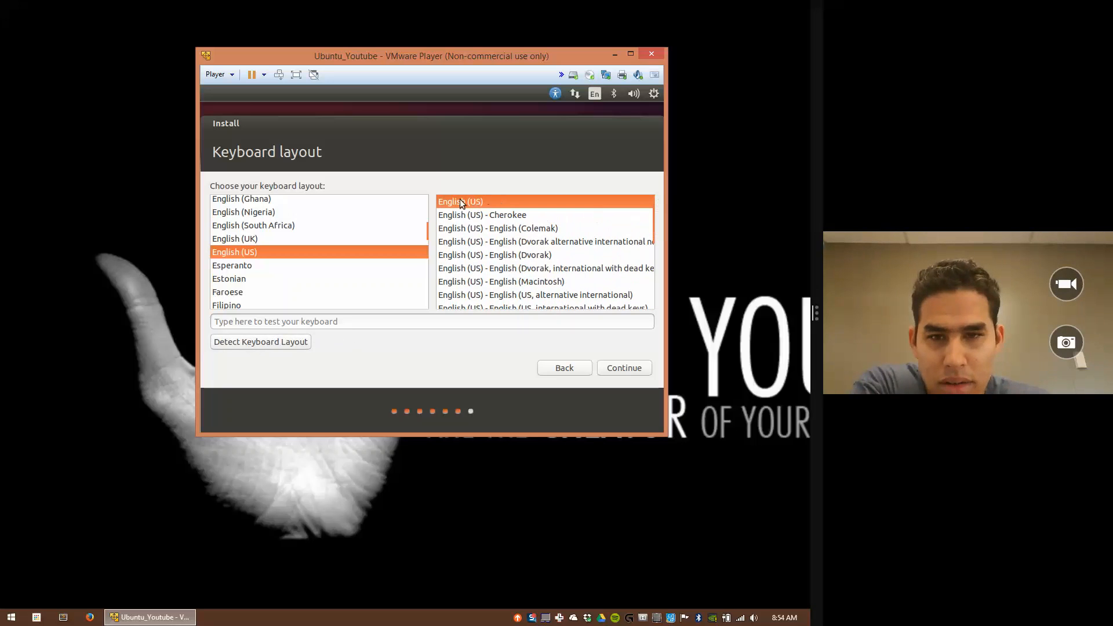
click(622, 367)
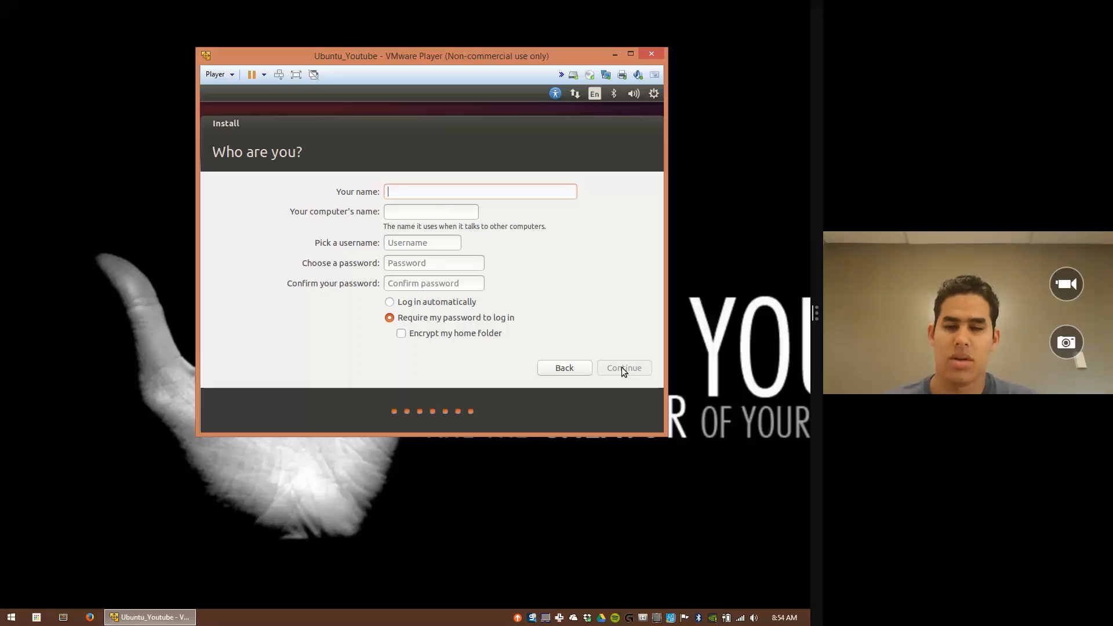
Step: Try computer names 'thisisthebestcomputerintheworld' and 'Moutube', finally setting it to MyCSS
text(M)
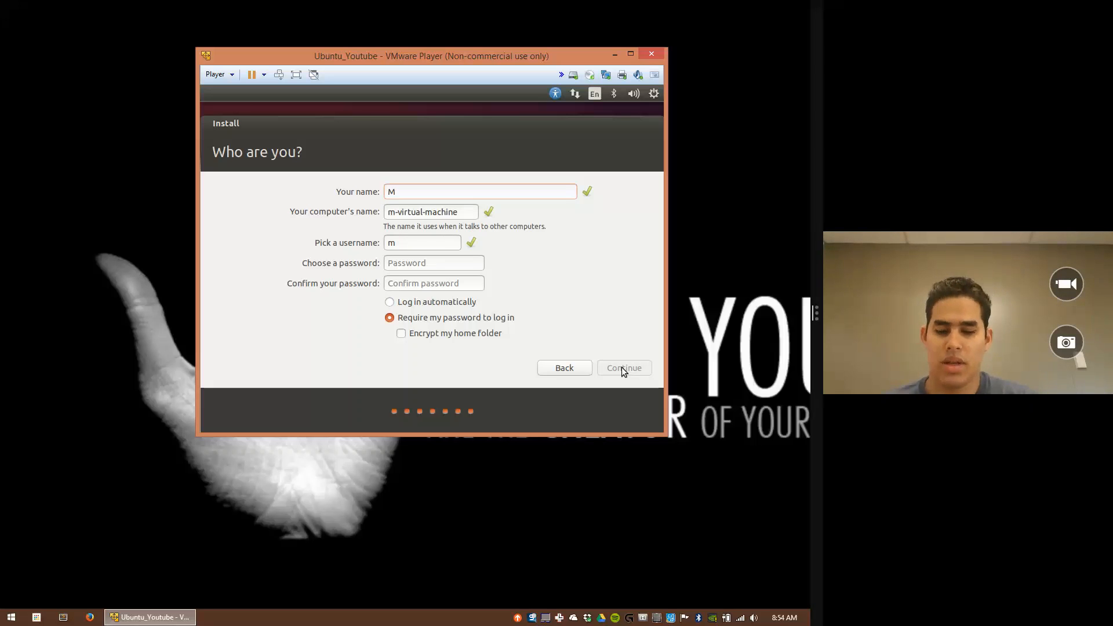
text(yCSS)
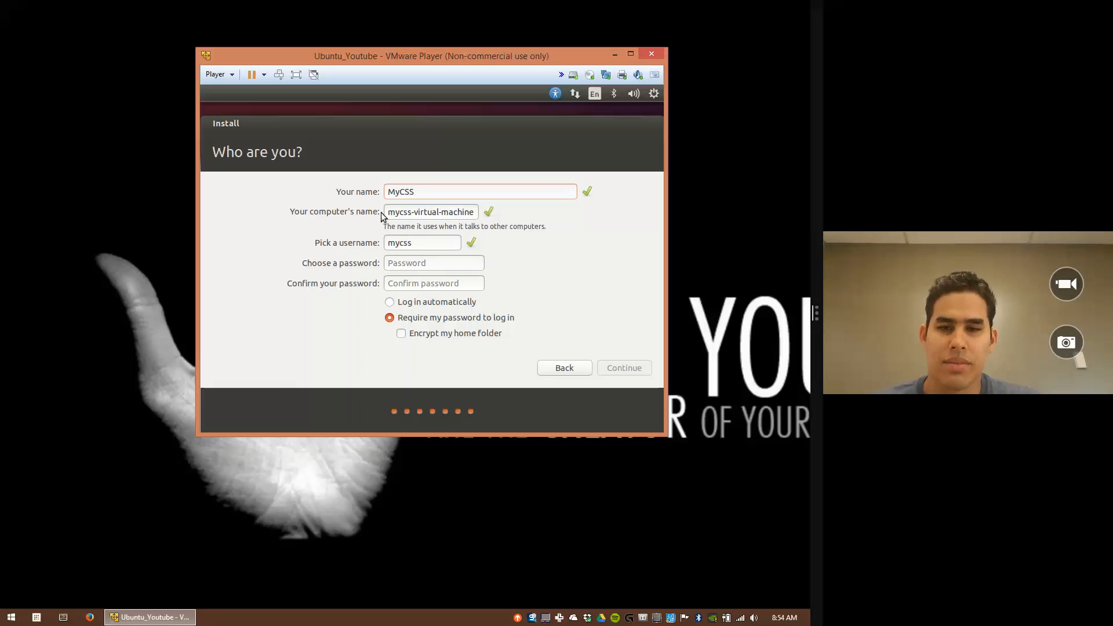
double_click(428, 211)
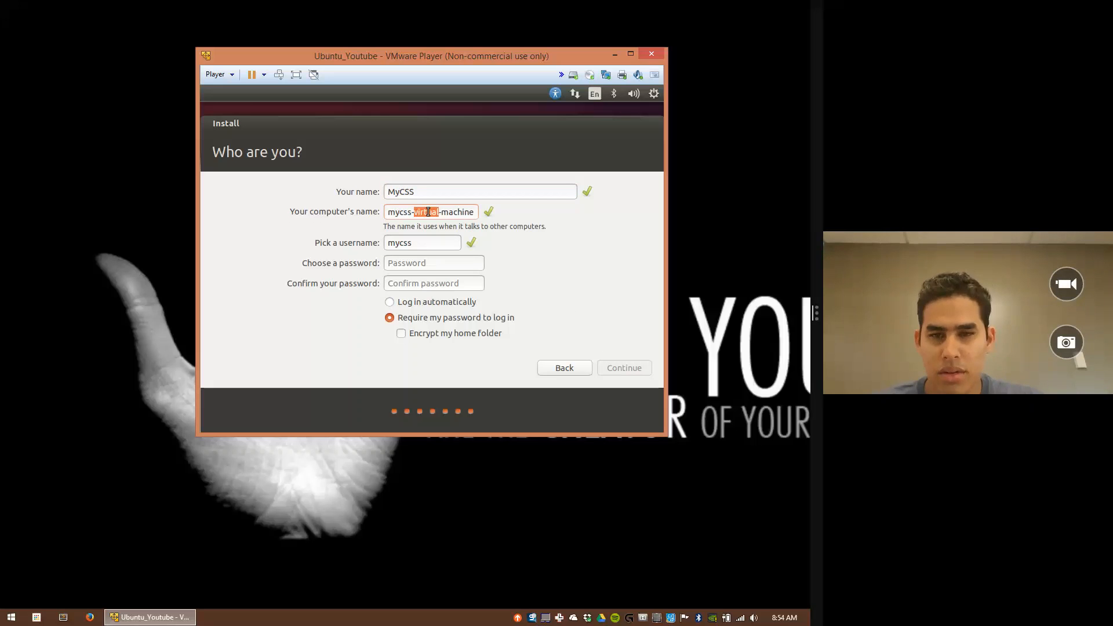
double_click(429, 211)
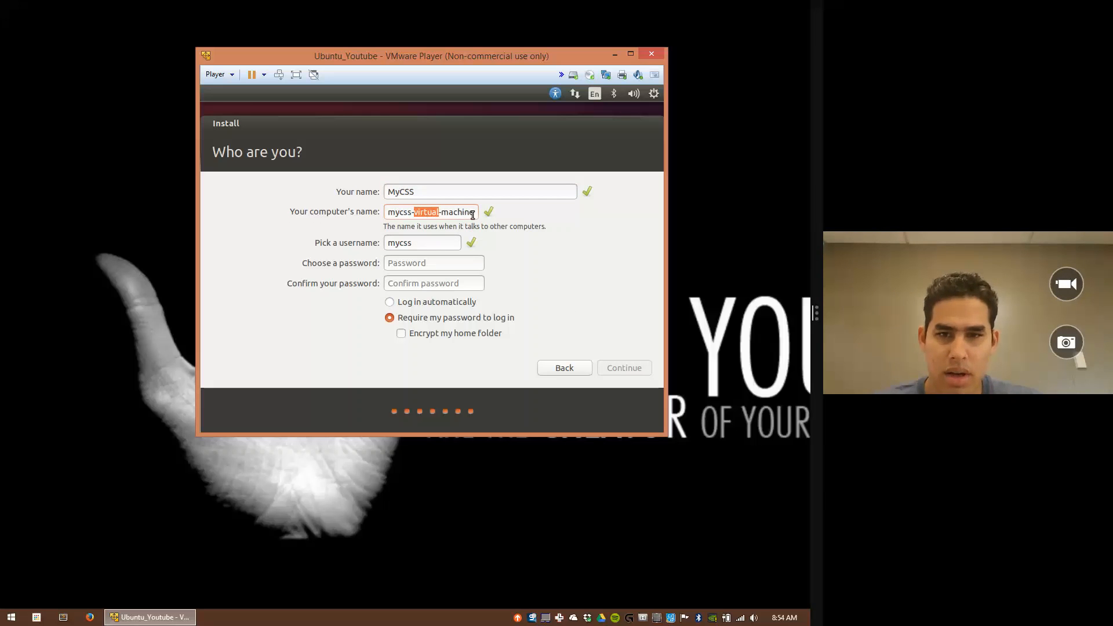
drag(474, 212, 382, 212)
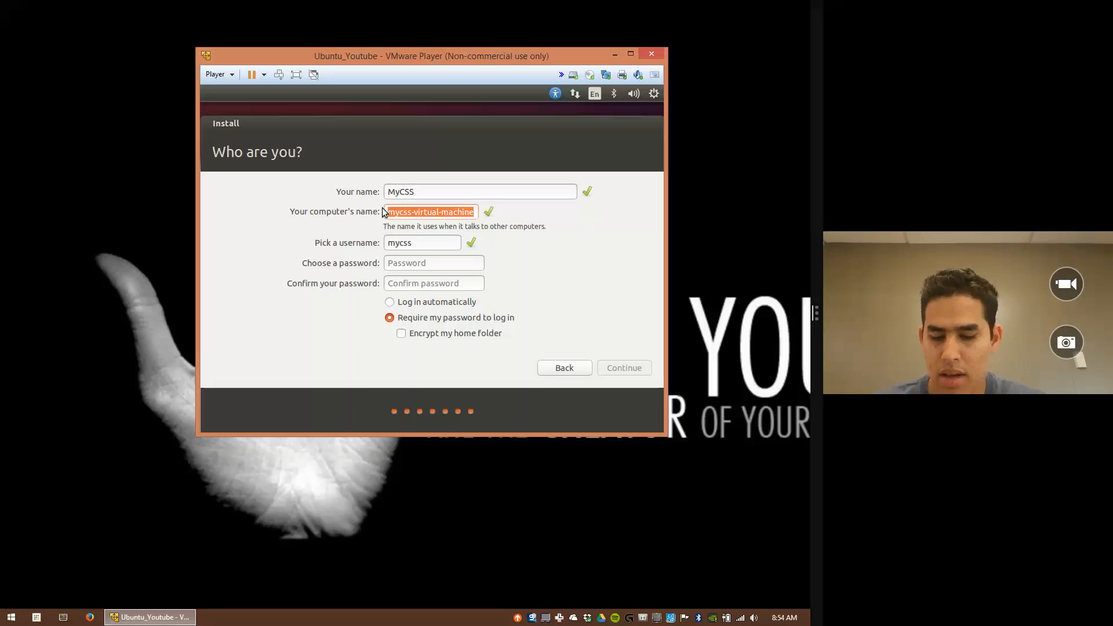
text(thi)
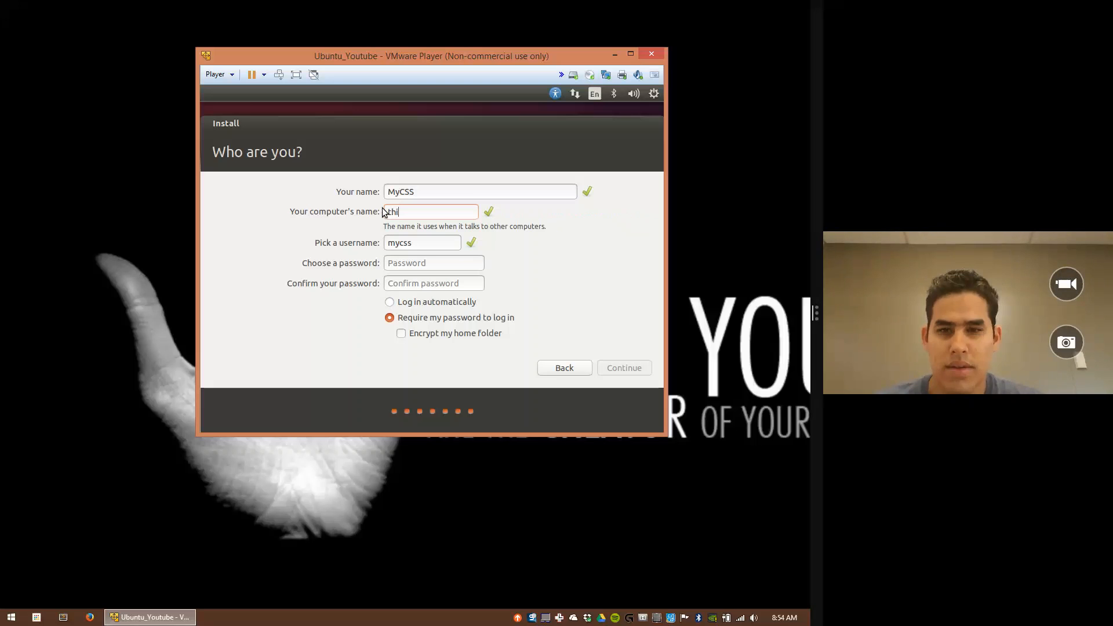
text(sistheb)
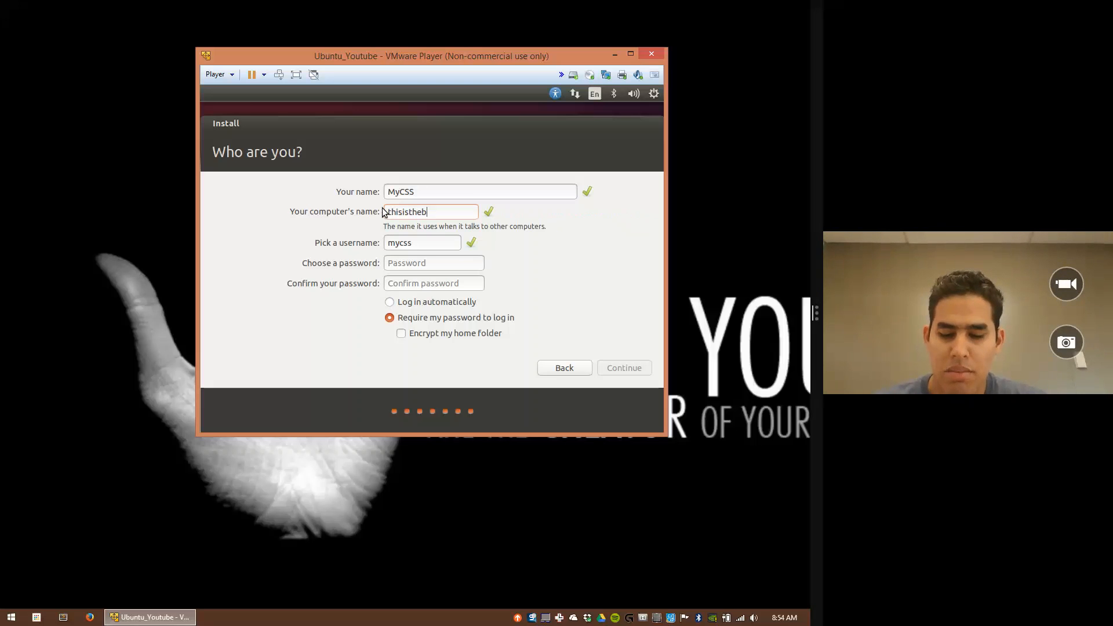
text(estcomput)
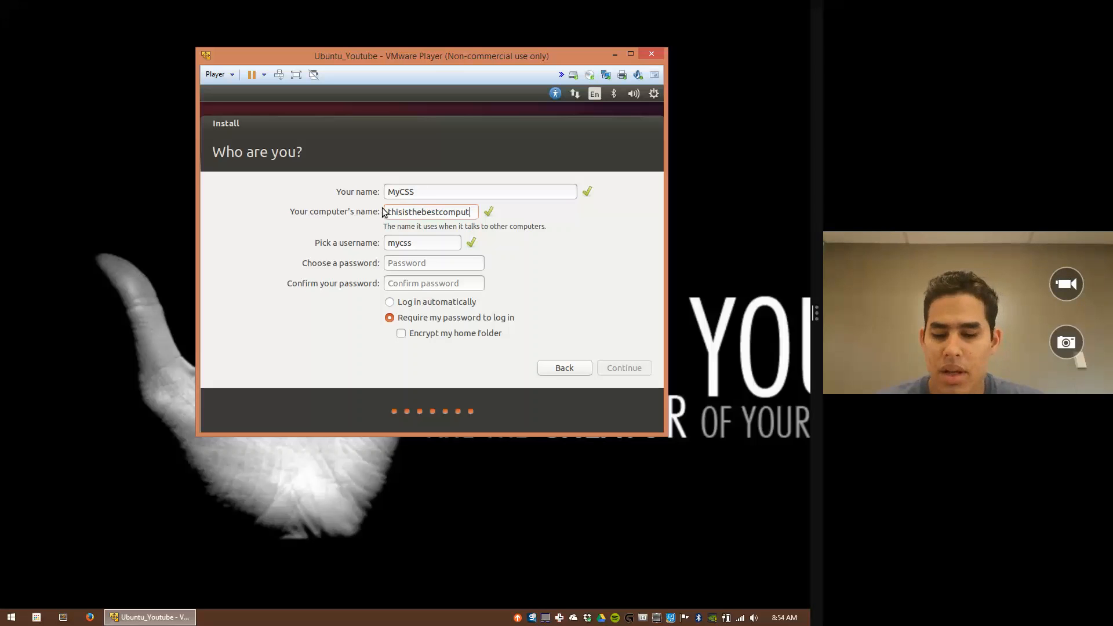
text(erinthe)
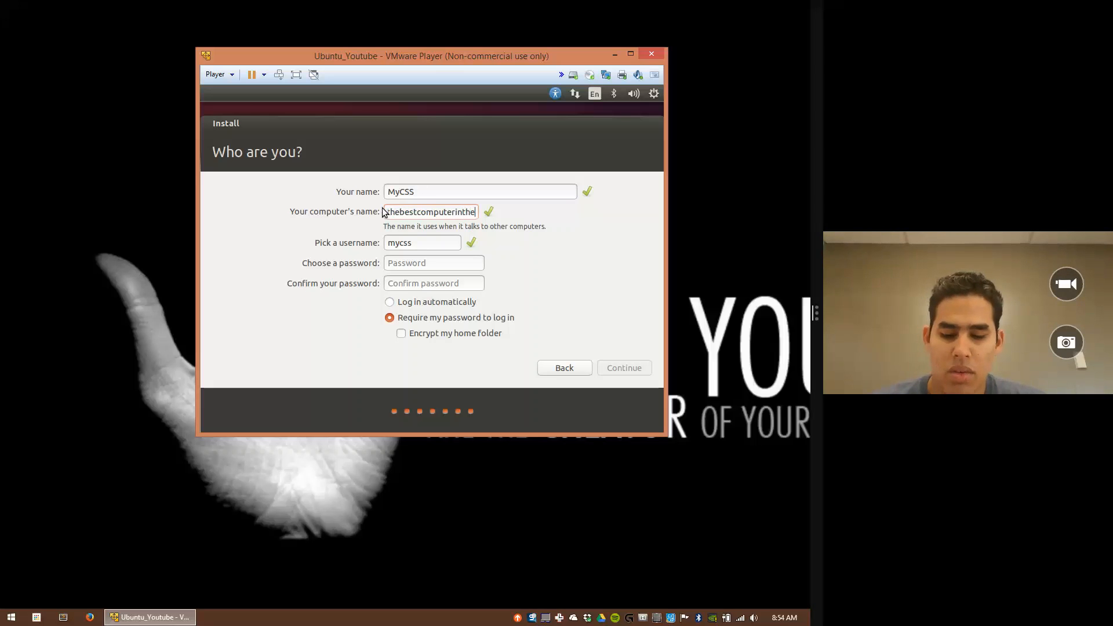
text(world)
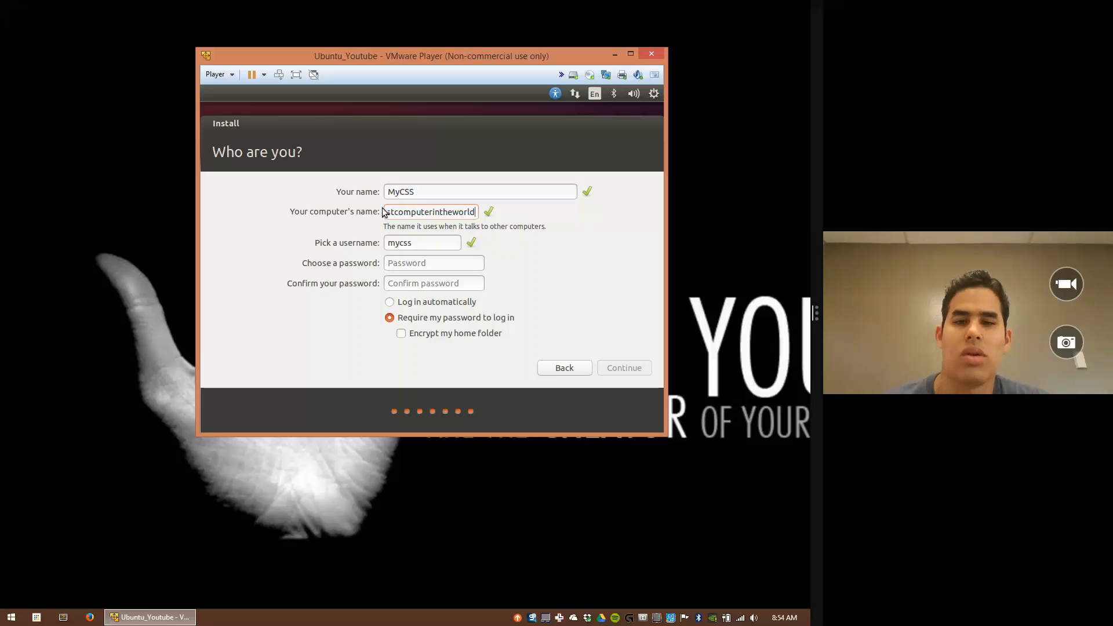
key(ctrl+a)
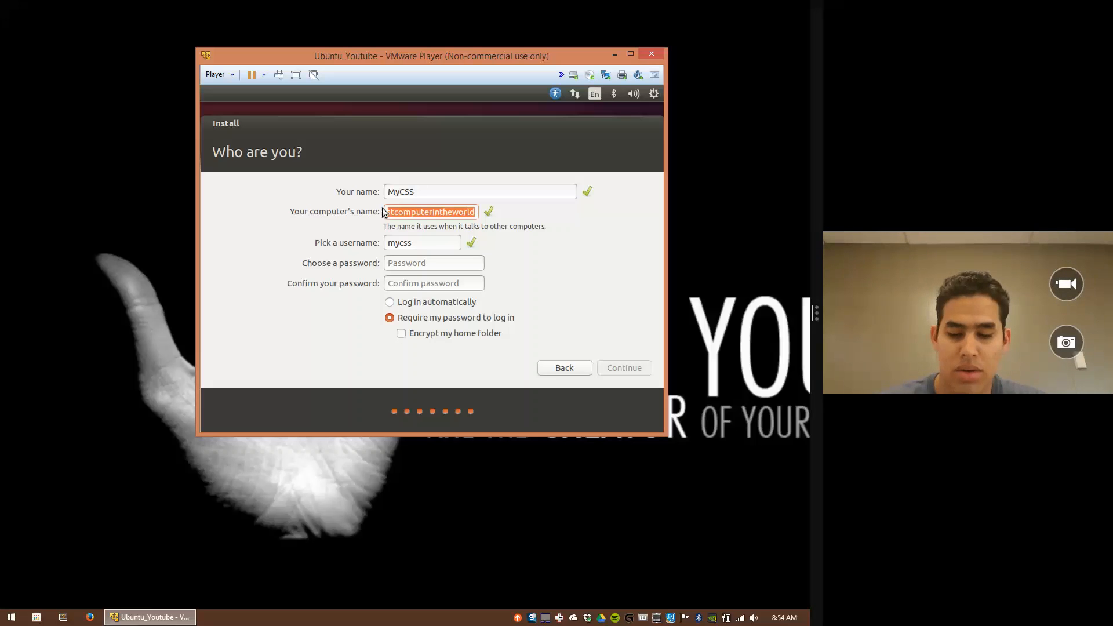
text(Moutube)
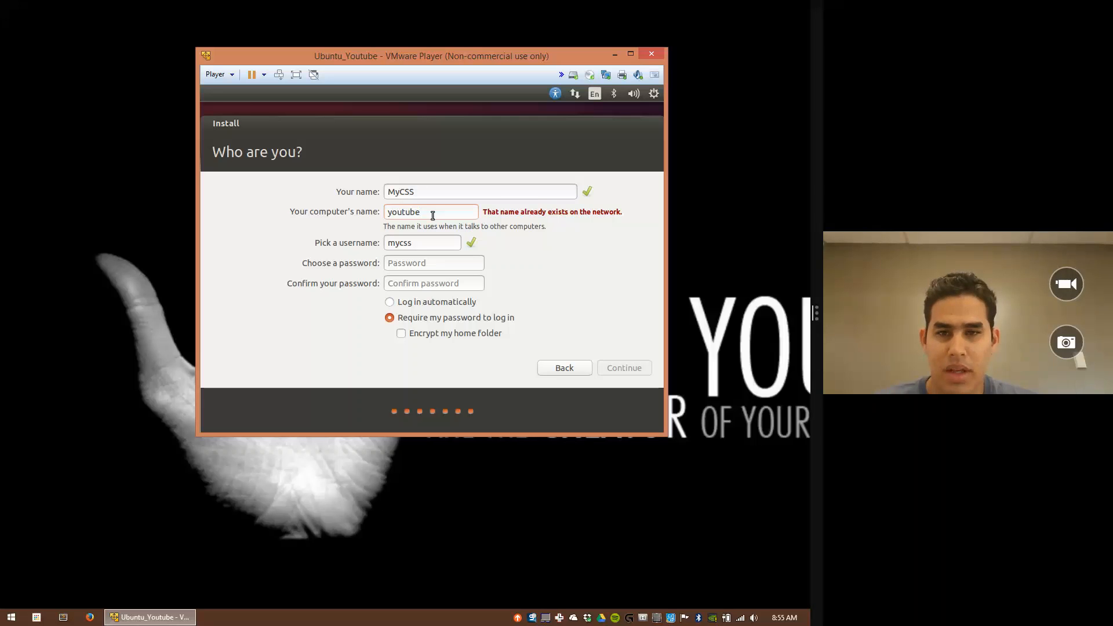
key(BackSpace)
key(BackSpace)
key(BackSpace)
key(BackSpace)
key(BackSpace)
key(BackSpace)
key(BackSpace)
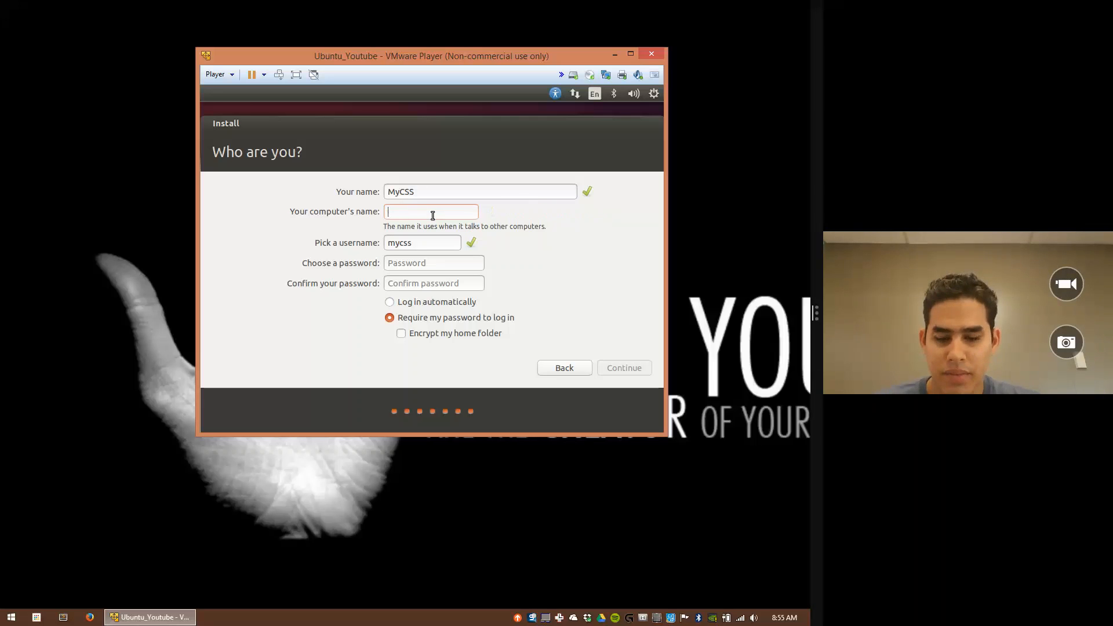
text(M)
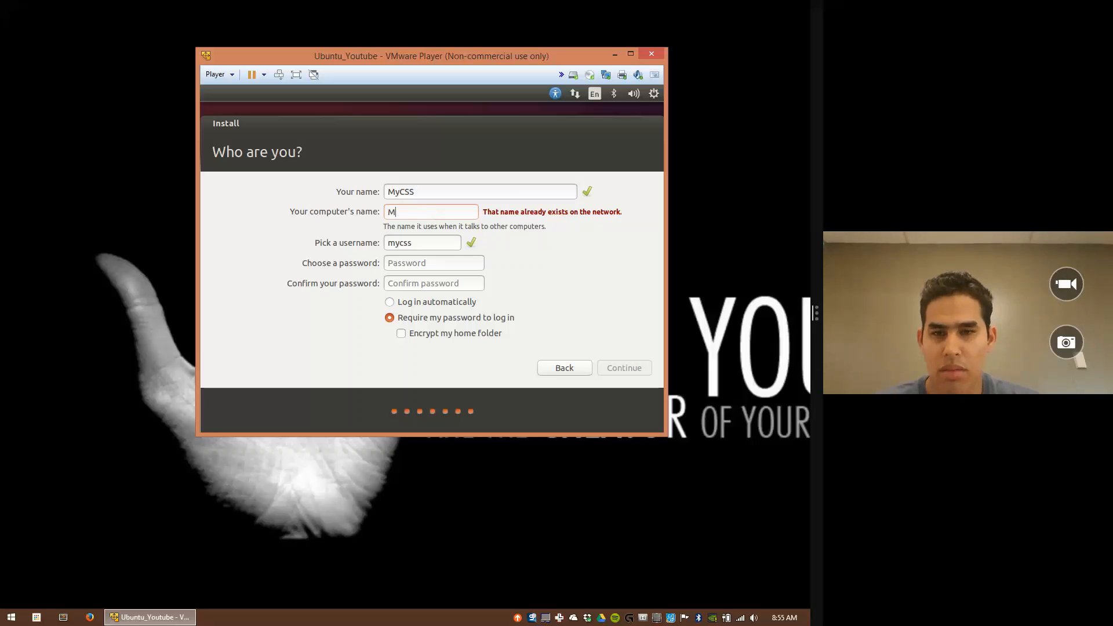
text(y)
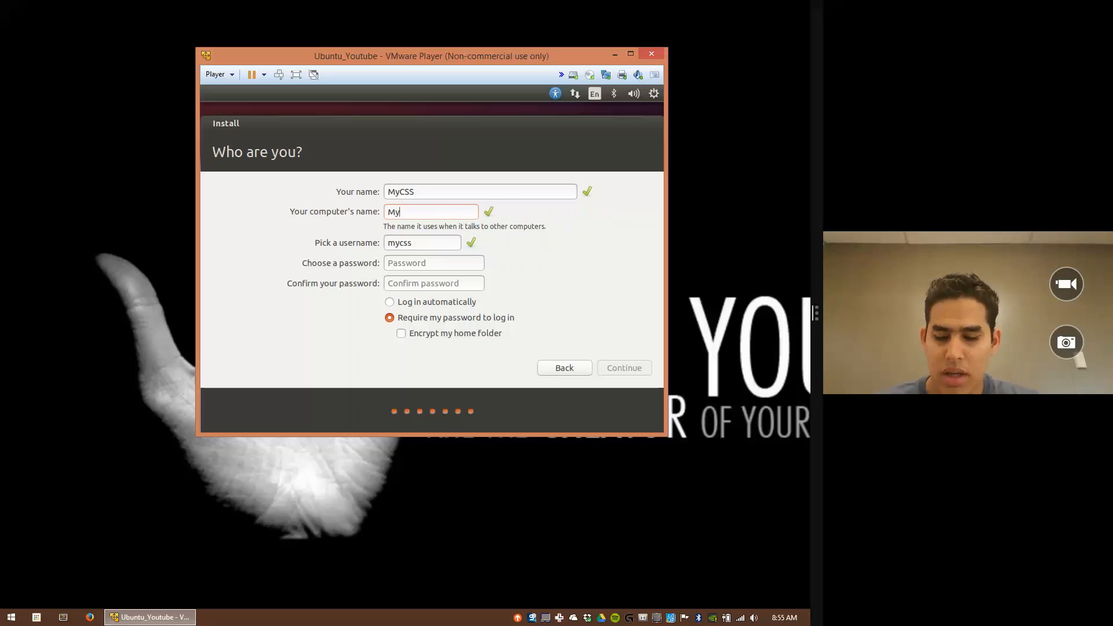
text(CSS)
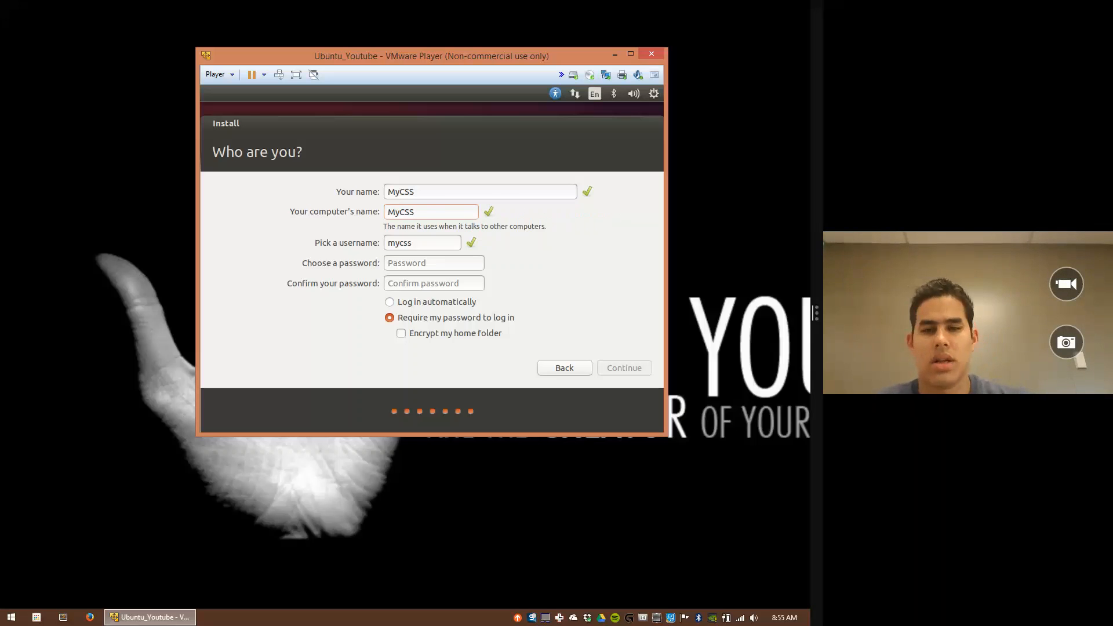
Step: Enter and confirm the account password, then continue so installation begins
click(418, 245)
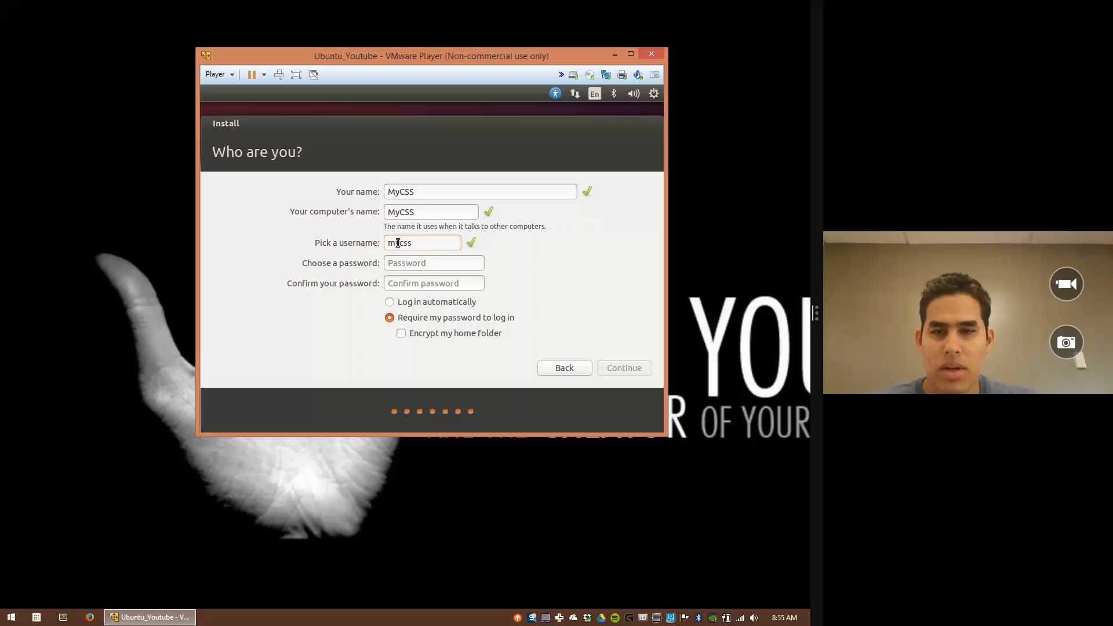
click(426, 263)
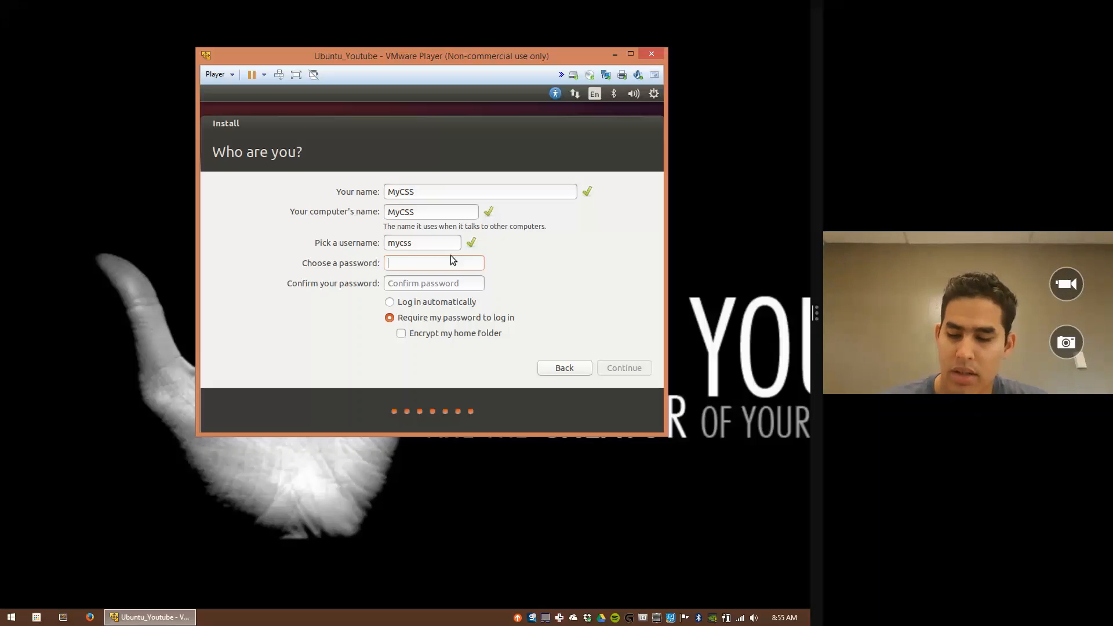
text(pas)
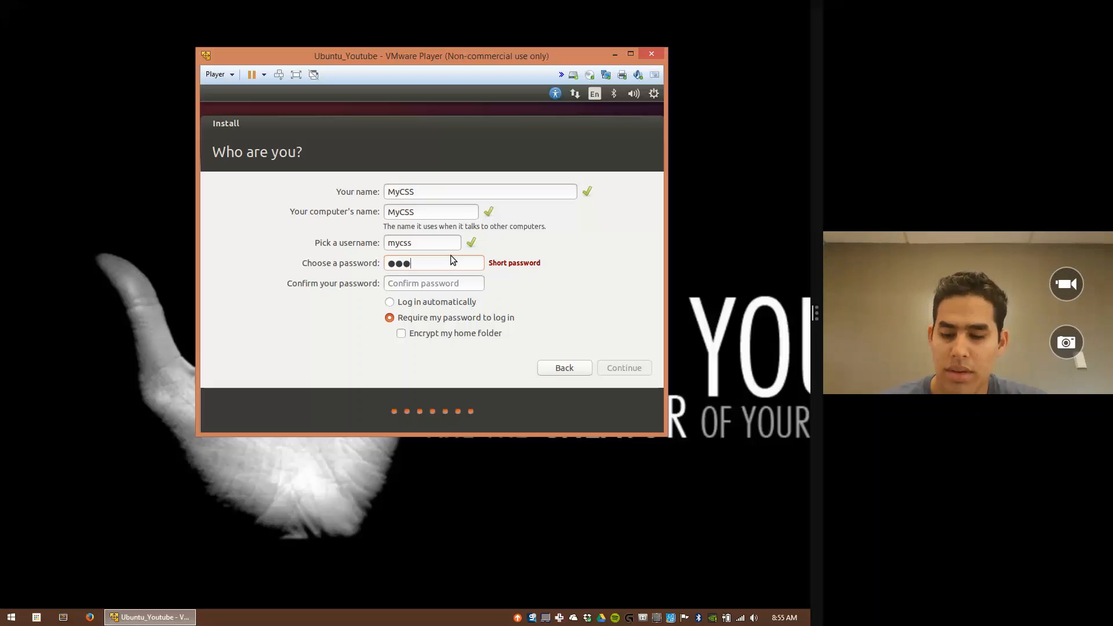
text(swo)
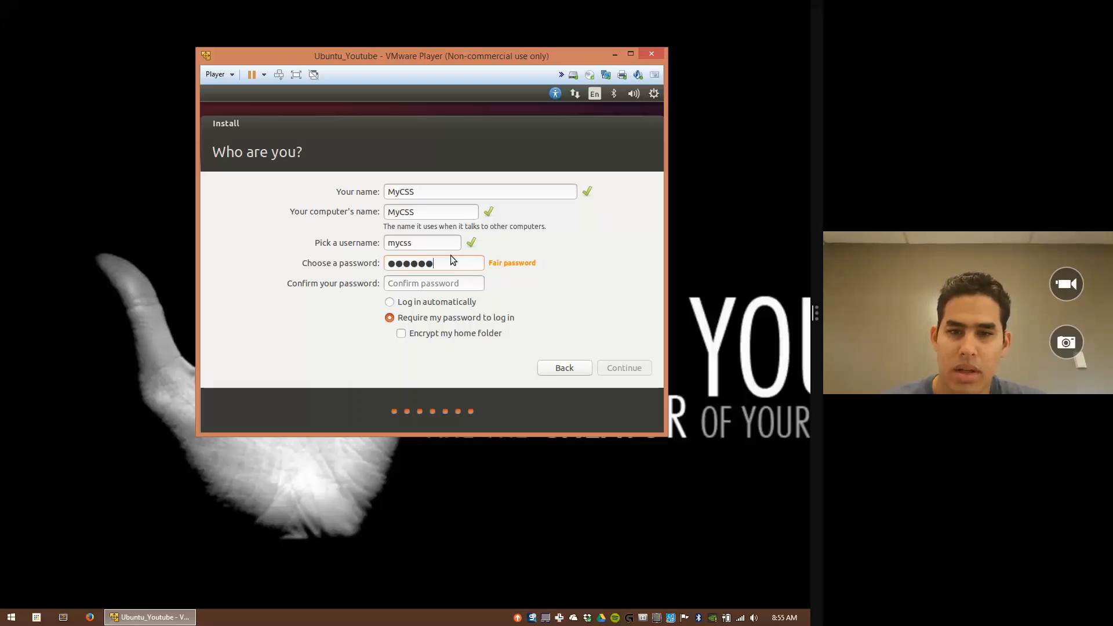
text(rd1)
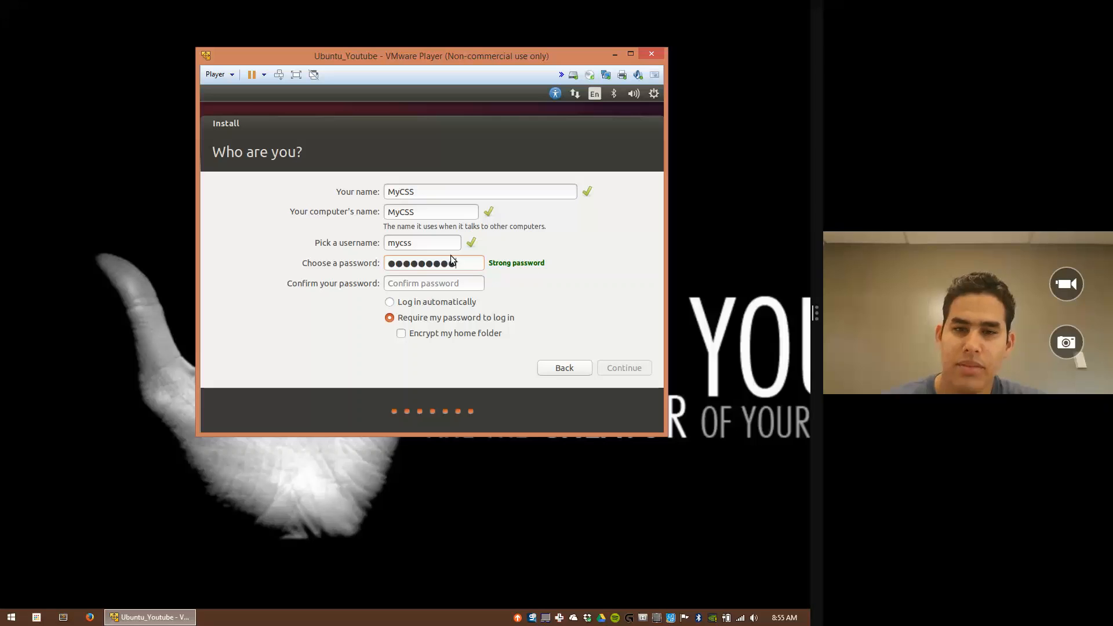
key(Tab)
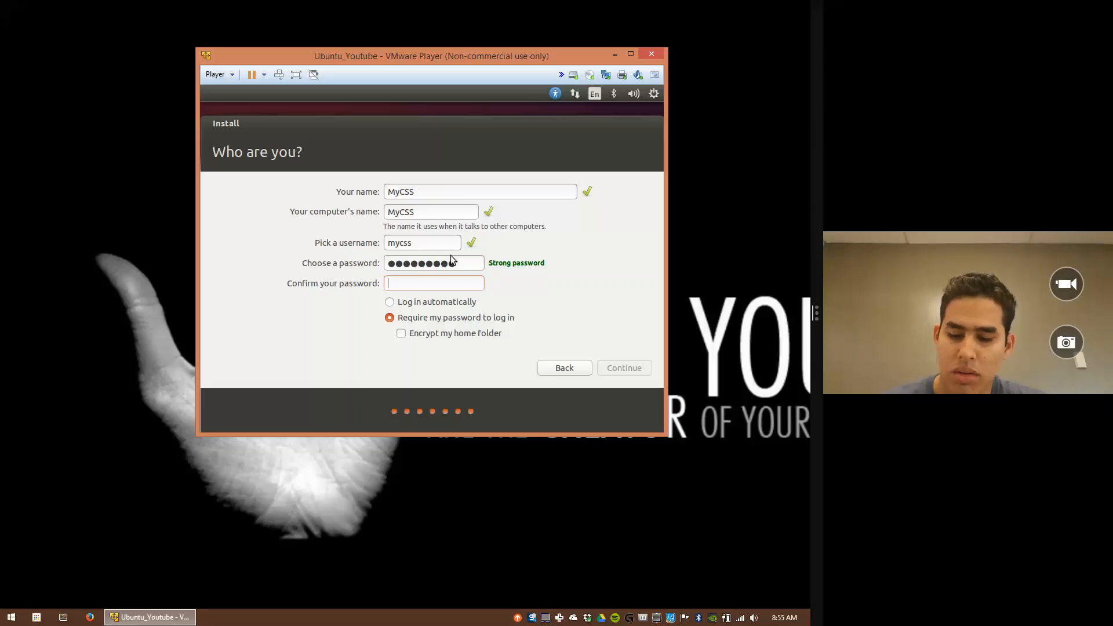
text(pass)
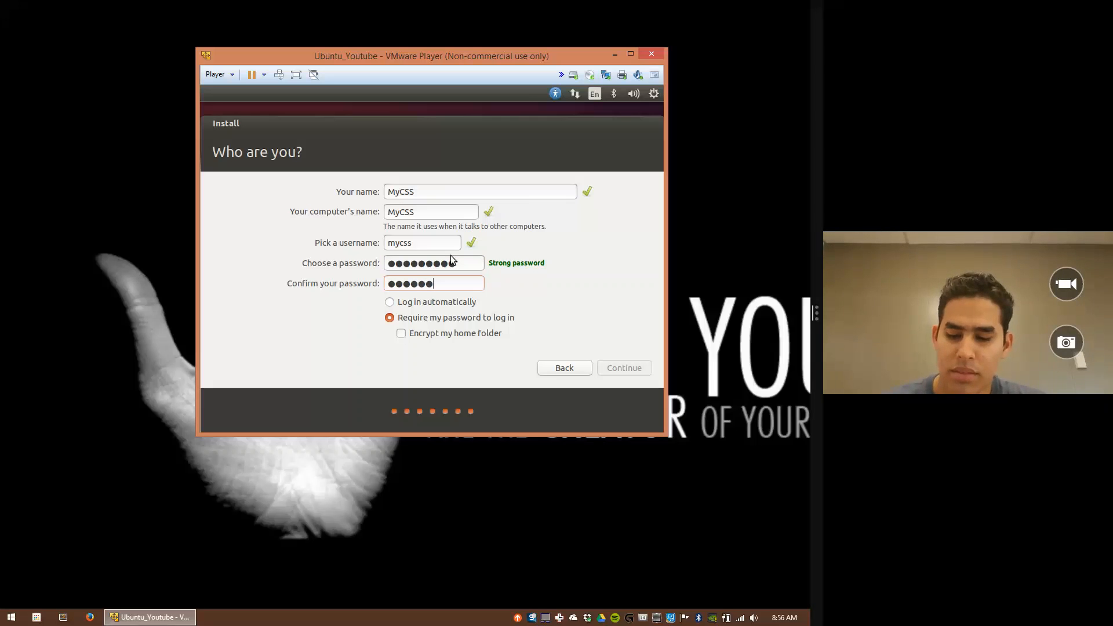
text(word1)
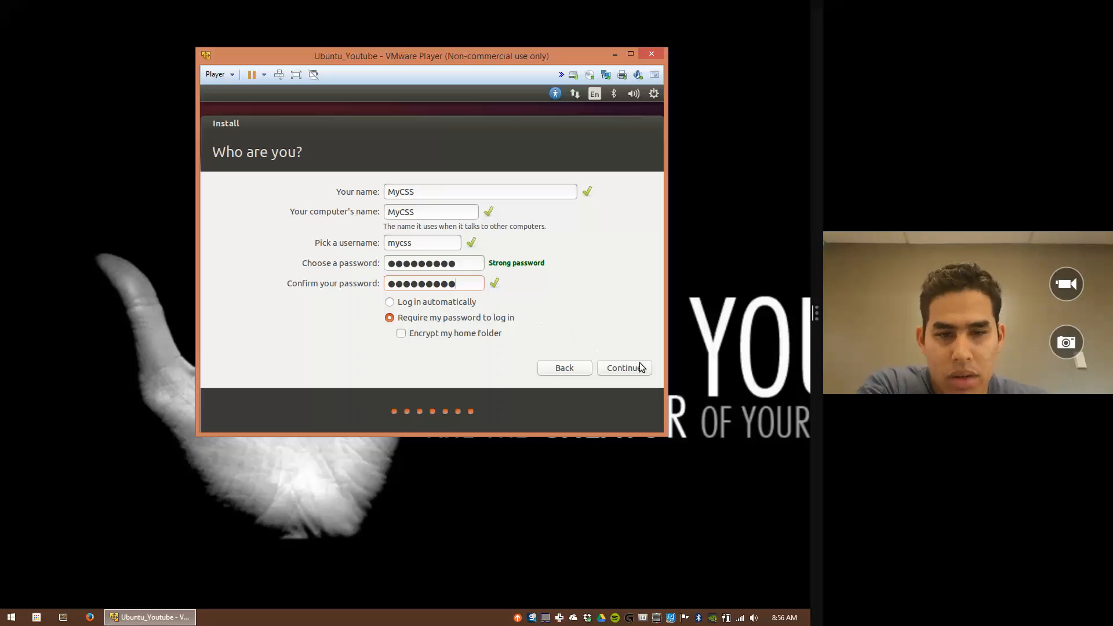
click(620, 366)
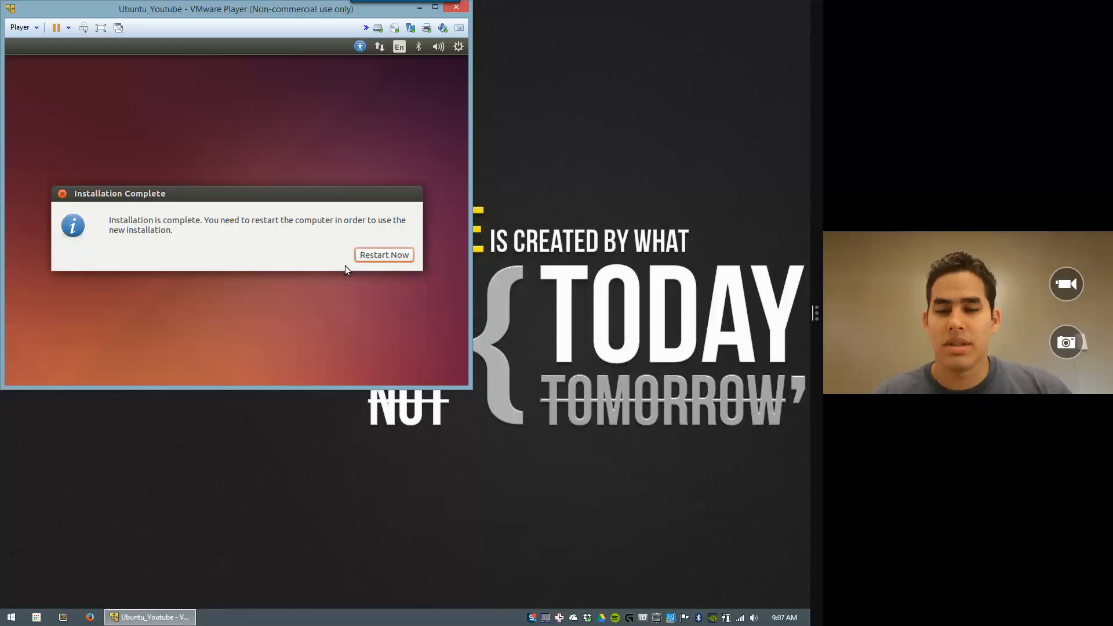
Step: Dismiss the Installation Complete notice after installation finishes, without restarting
click(61, 194)
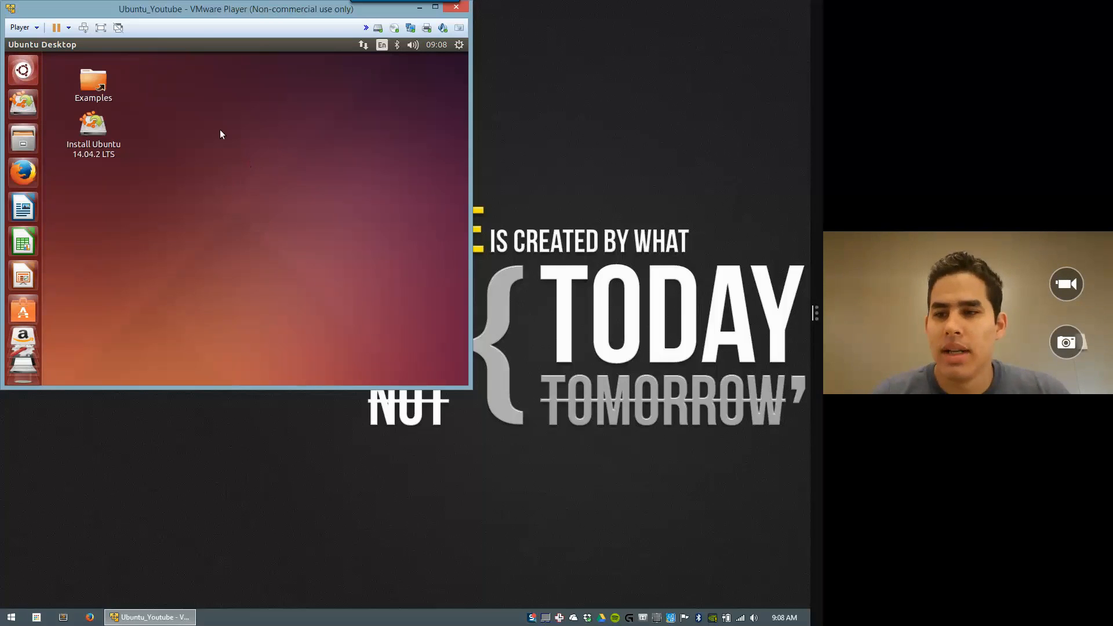
Step: Restart the Ubuntu guest from the gear menu's Shut Down dialog
click(459, 46)
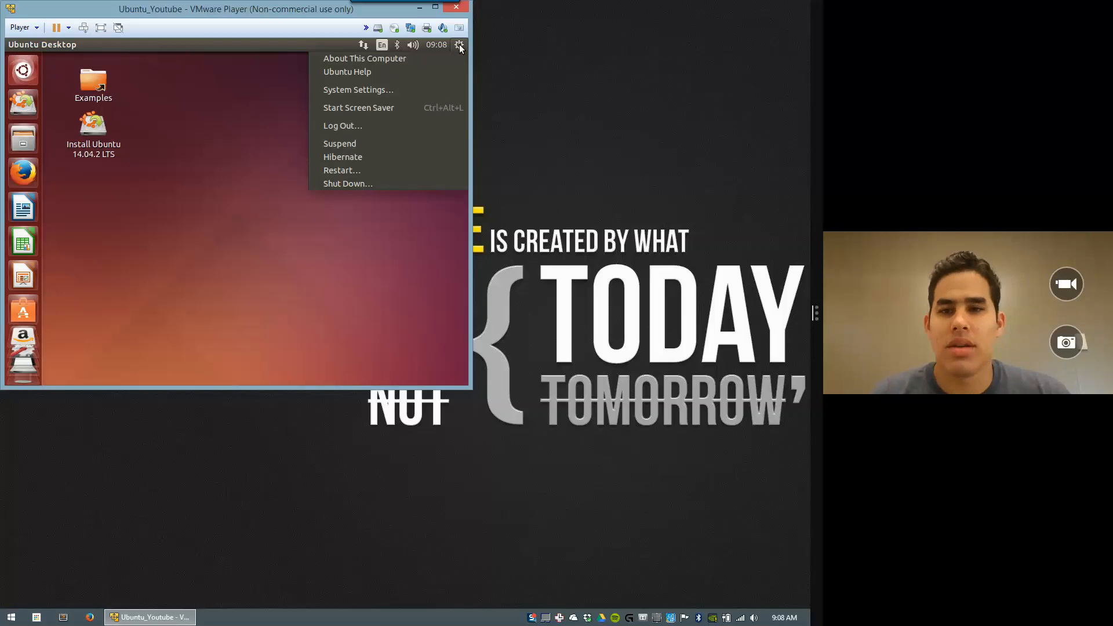
click(336, 182)
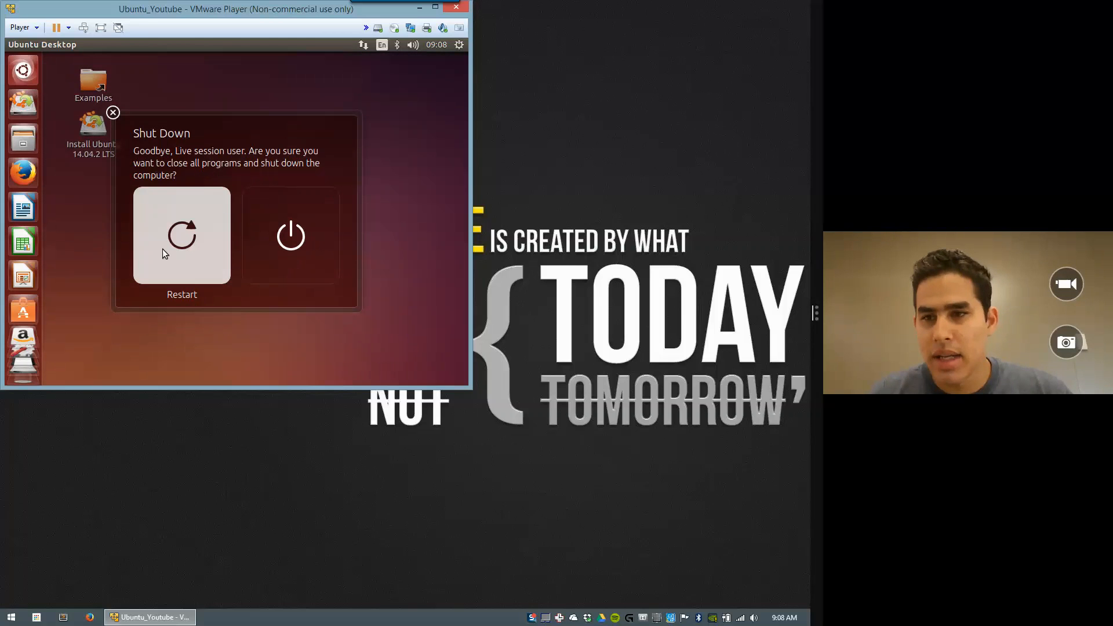
click(175, 226)
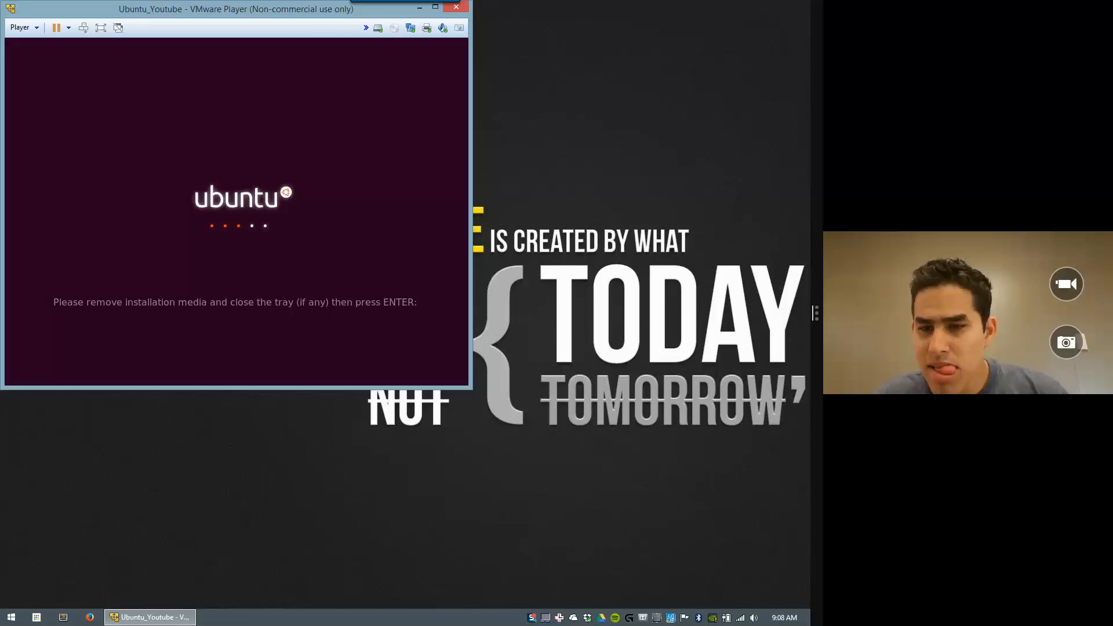
Step: Continue past the remove-media prompt and log in to Ubuntu with the account password
key(Return)
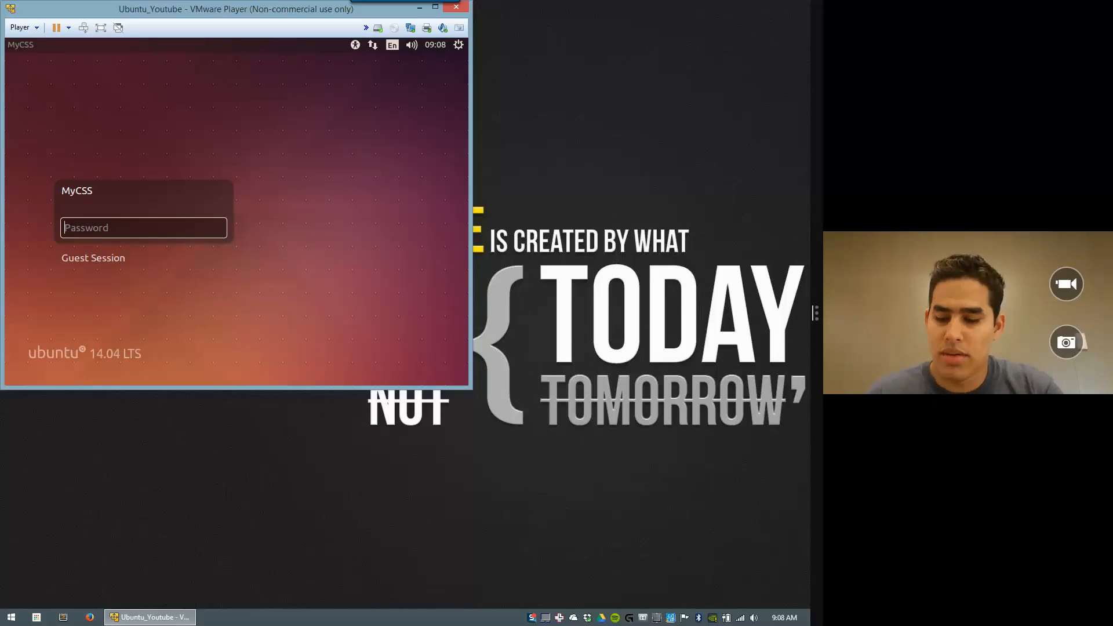
text(••••)
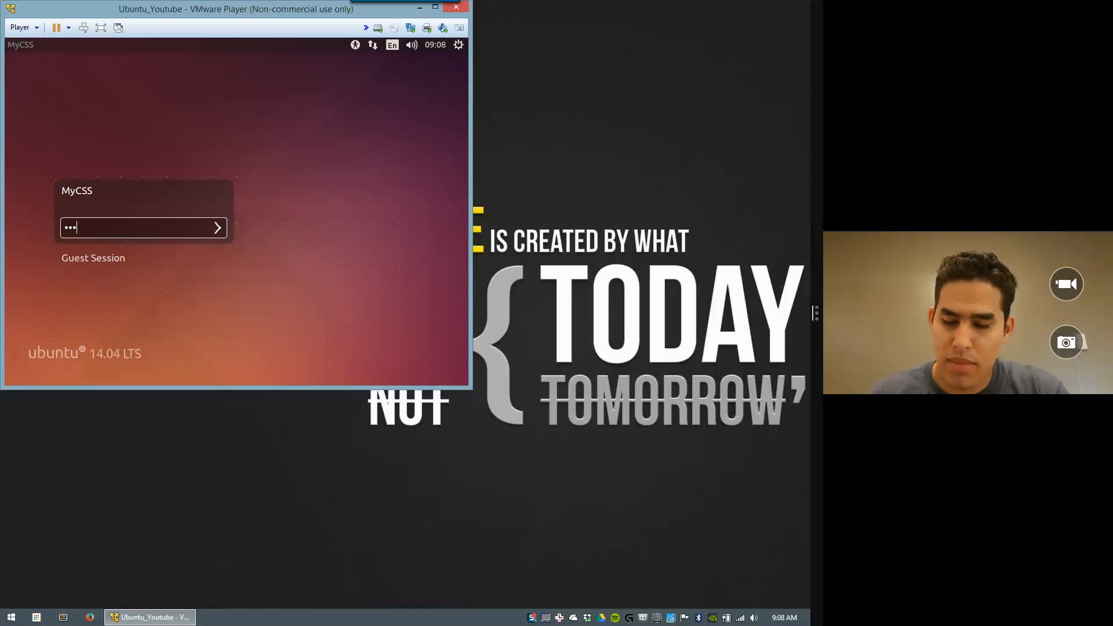
text(•••••)
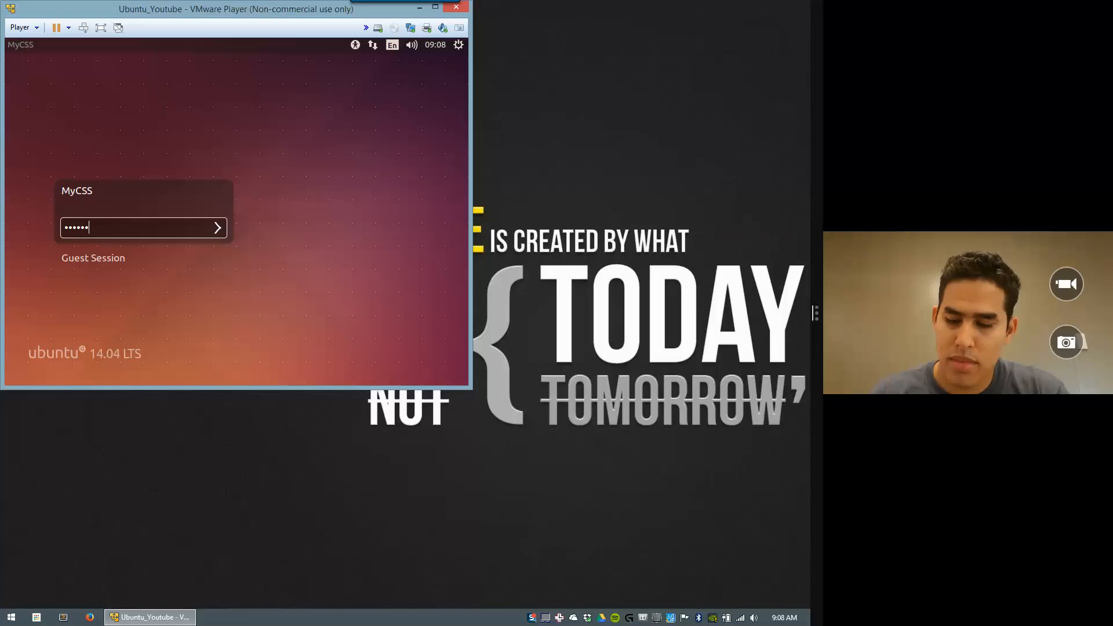
key(Return)
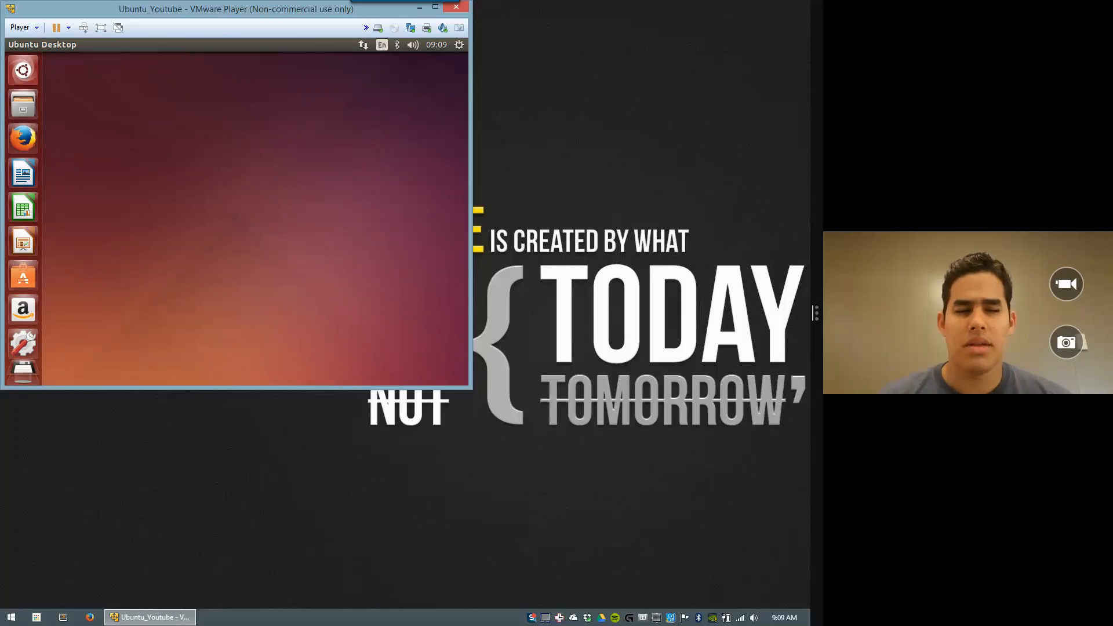
click(33, 29)
Step: Mount the VMware Tools disc via Player > Manage > Install VMware Tools and dismiss the info bar
mouse_move(54, 96)
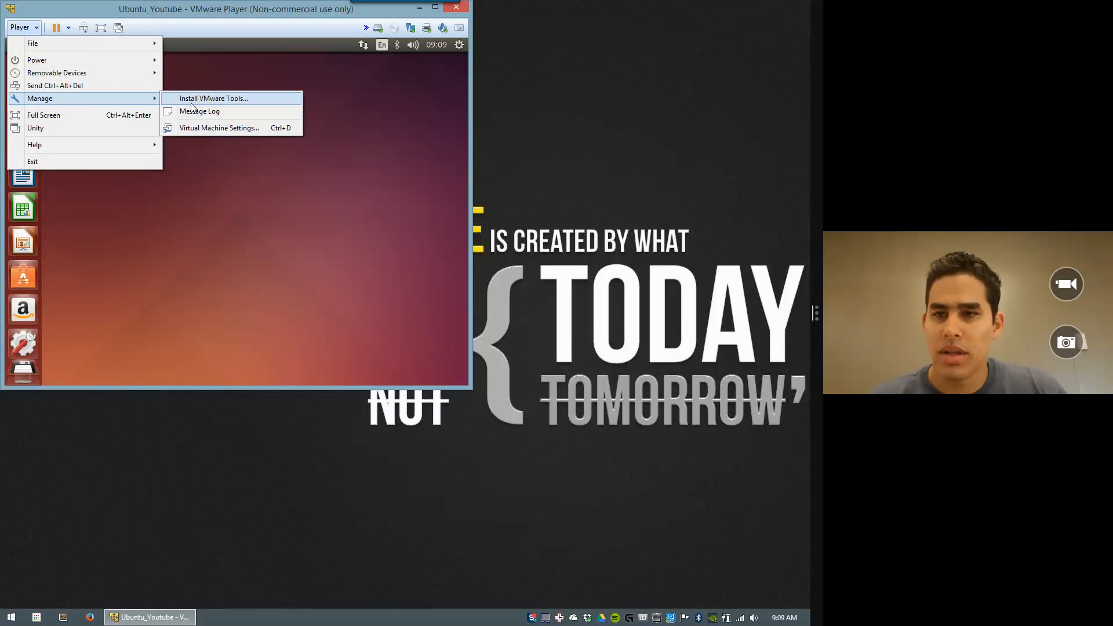
click(238, 100)
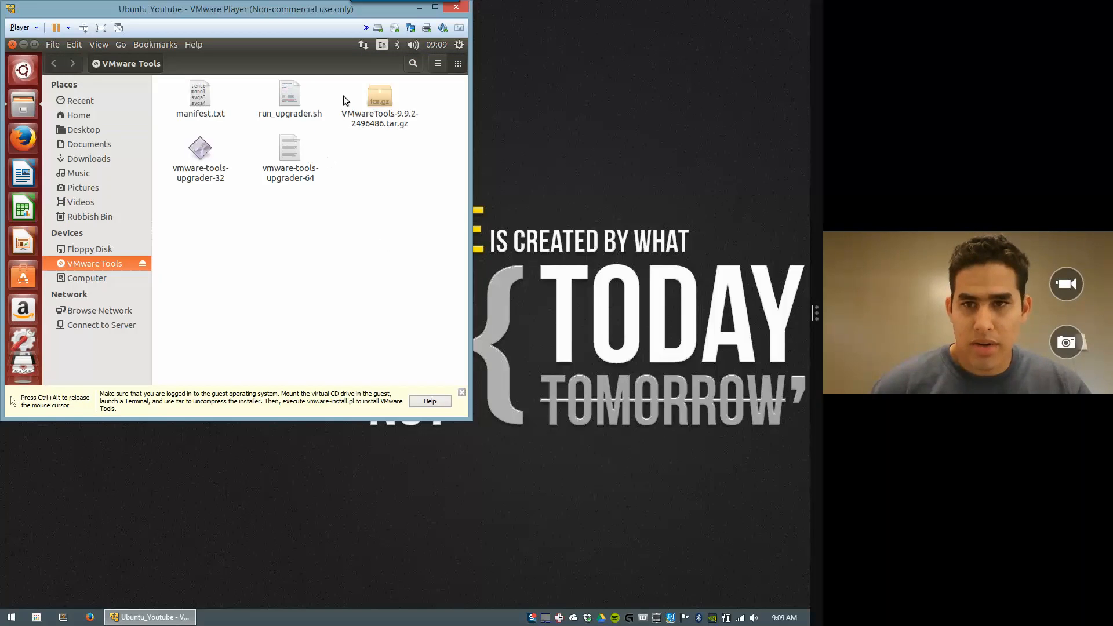
click(462, 394)
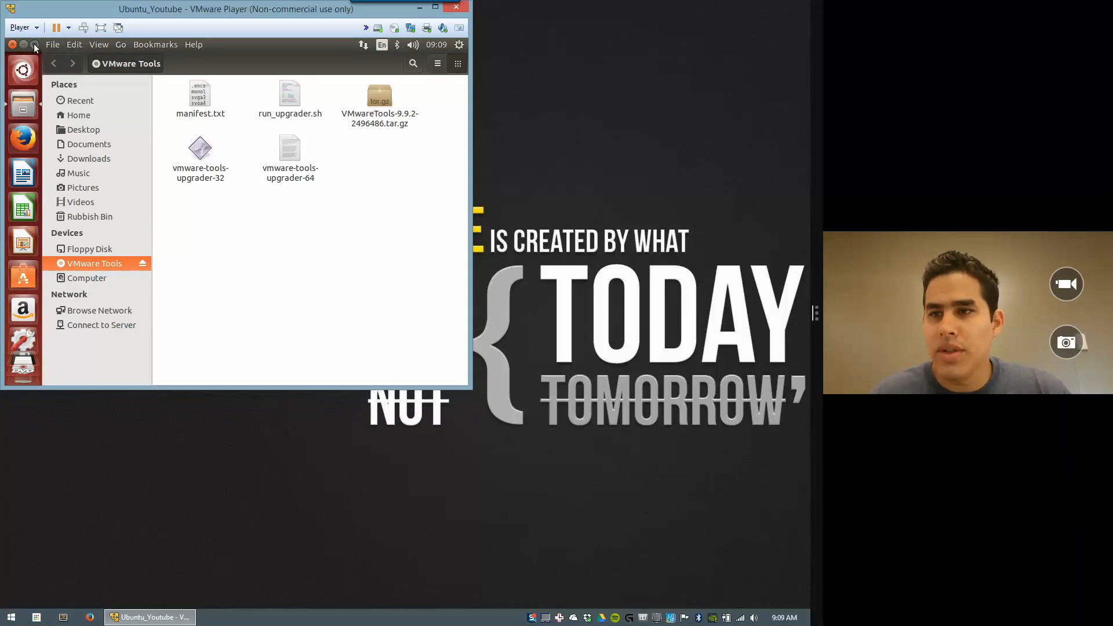
Step: Copy VMwareTools-9.9.2-2496486.tar.gz from the Tools disc onto the Ubuntu desktop
click(34, 43)
drag(229, 59, 238, 150)
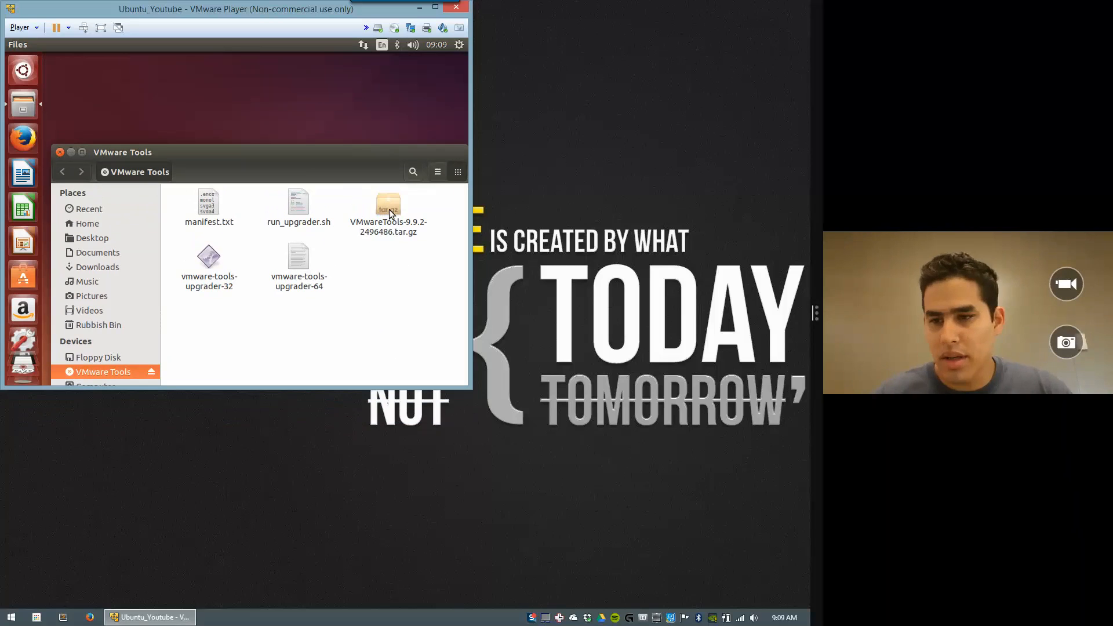
drag(388, 209, 236, 90)
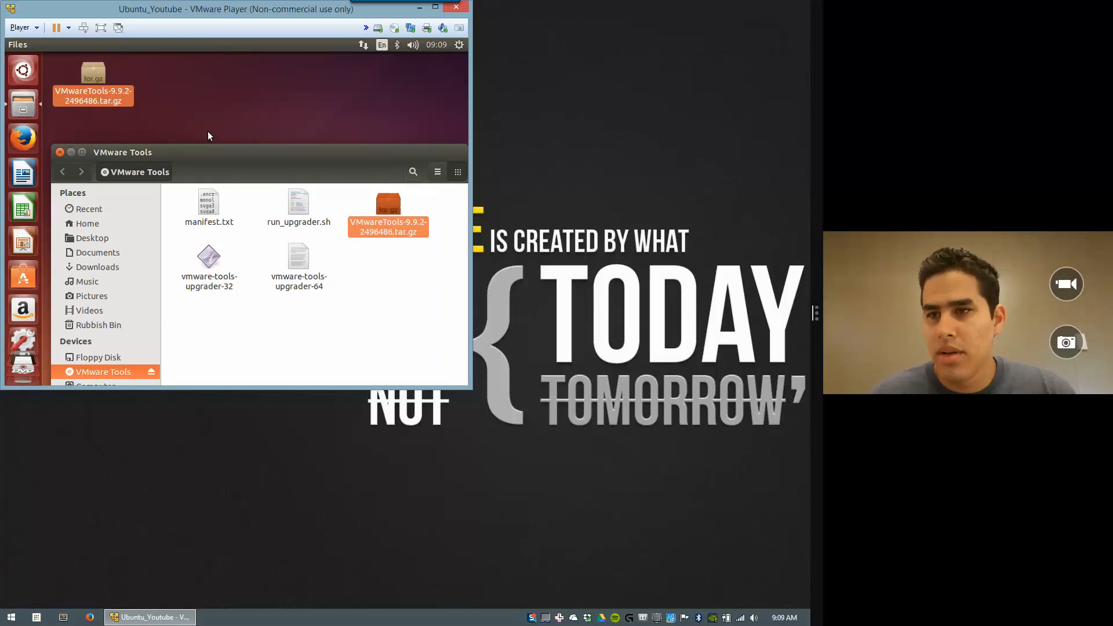
click(59, 152)
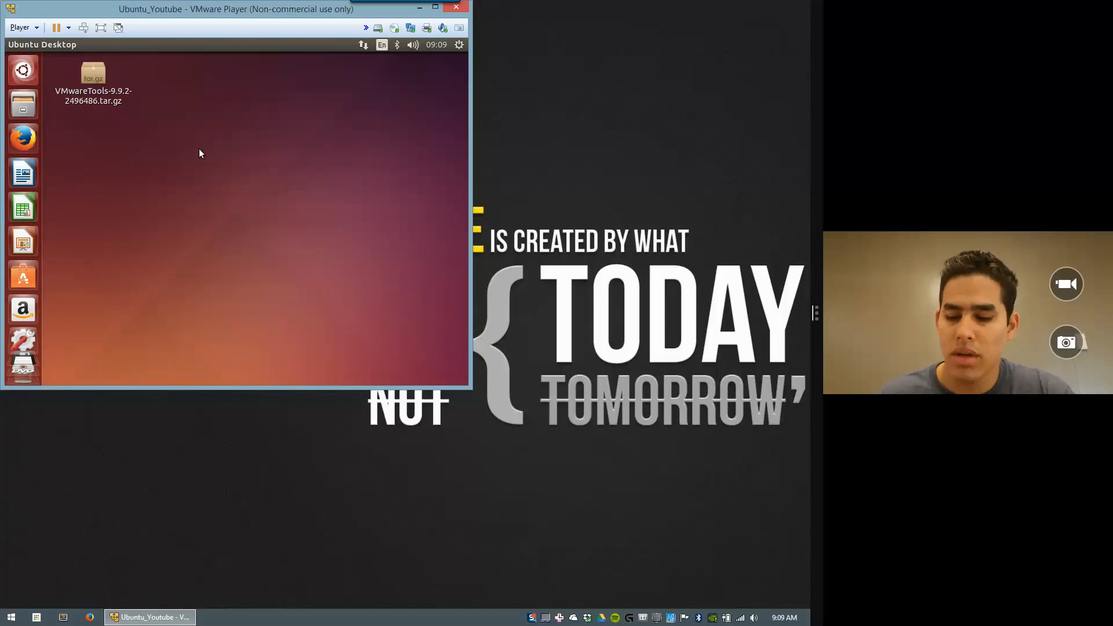
Step: Open a terminal, change into Desktop and list its files
key(ctrl+alt+t)
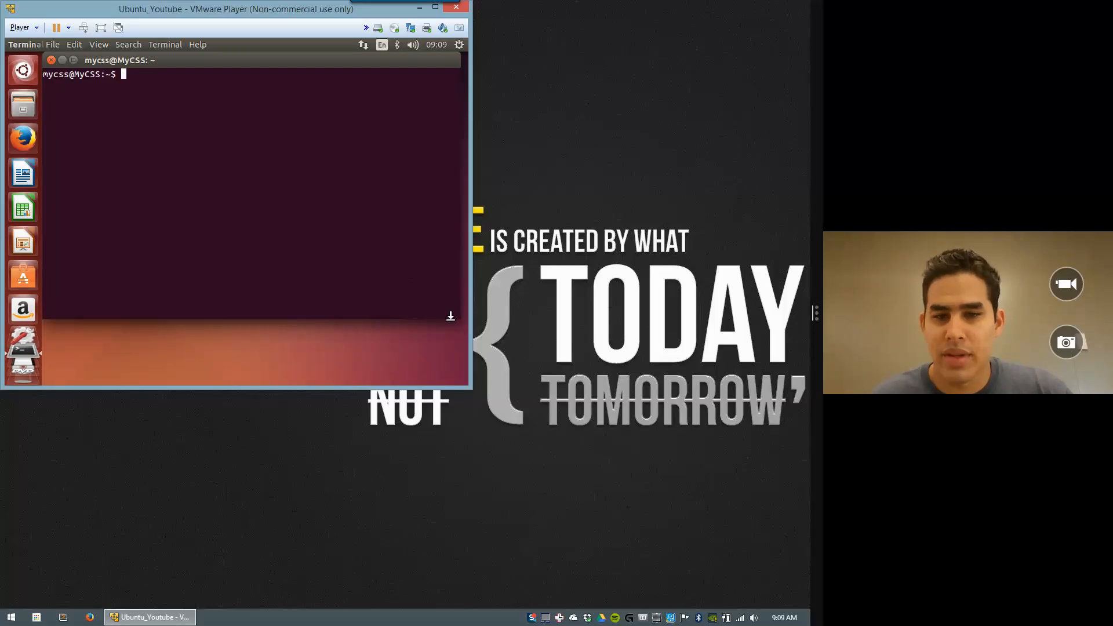
drag(458, 317, 351, 236)
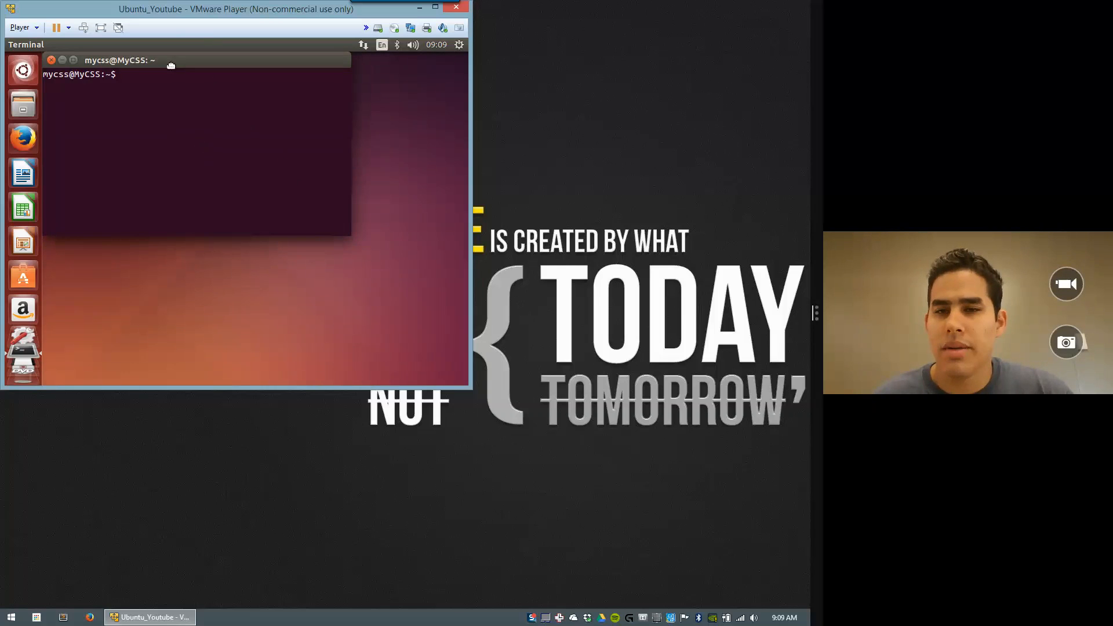
drag(157, 59, 204, 157)
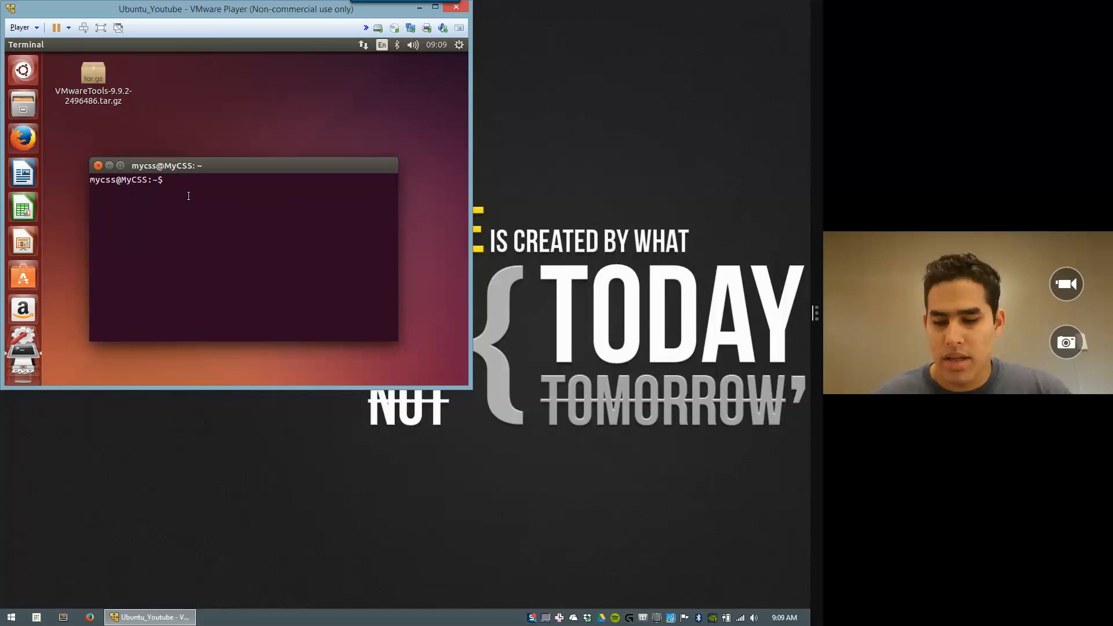
text(cd Desk)
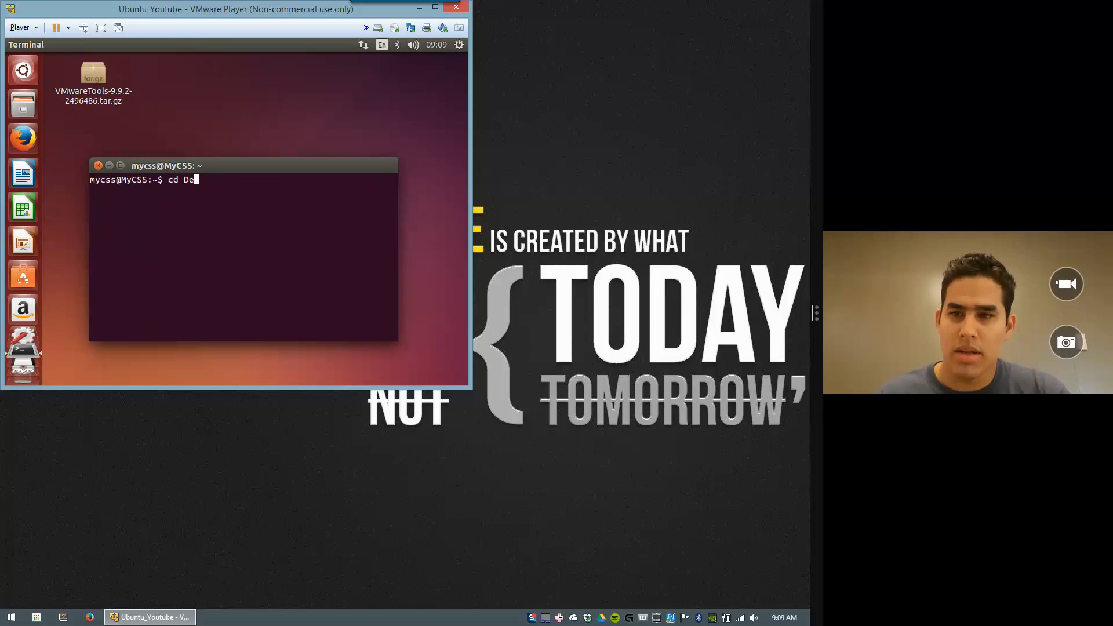
key(Tab)
key(Return)
text(ls)
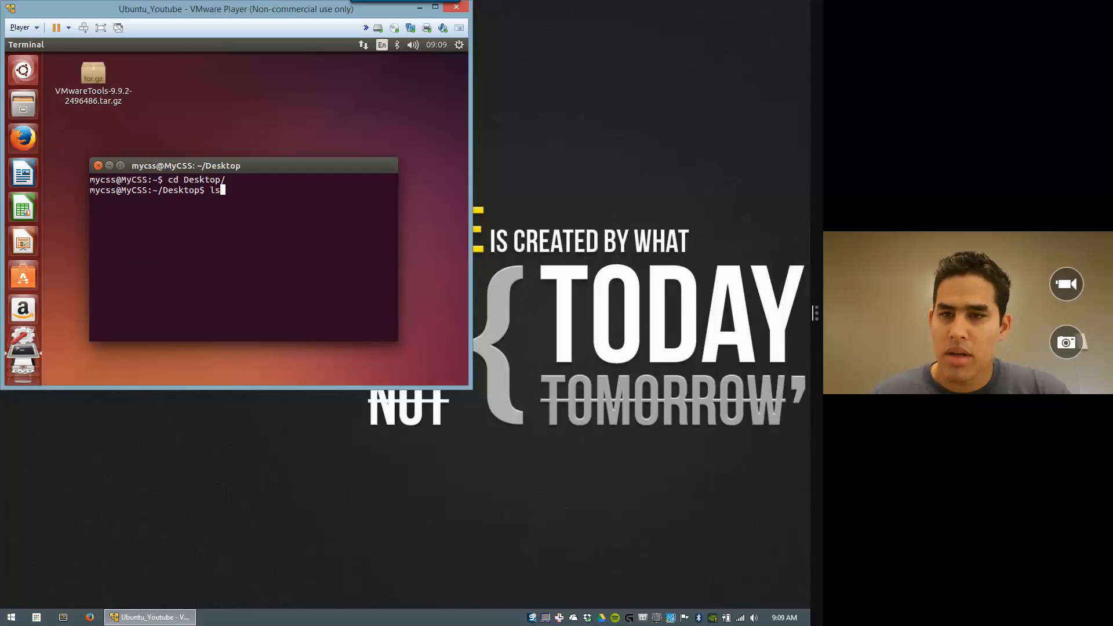
key(Return)
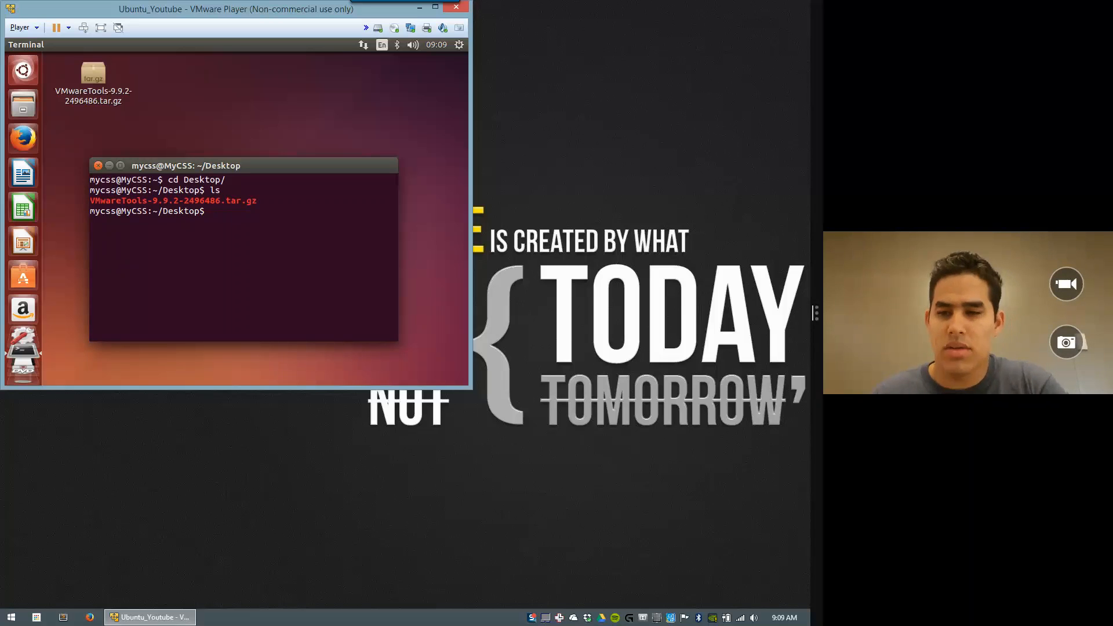
Step: Extract the archive with tar xvzf VMwareTools-9.9.2-2496486.tar.gz
text(tar)
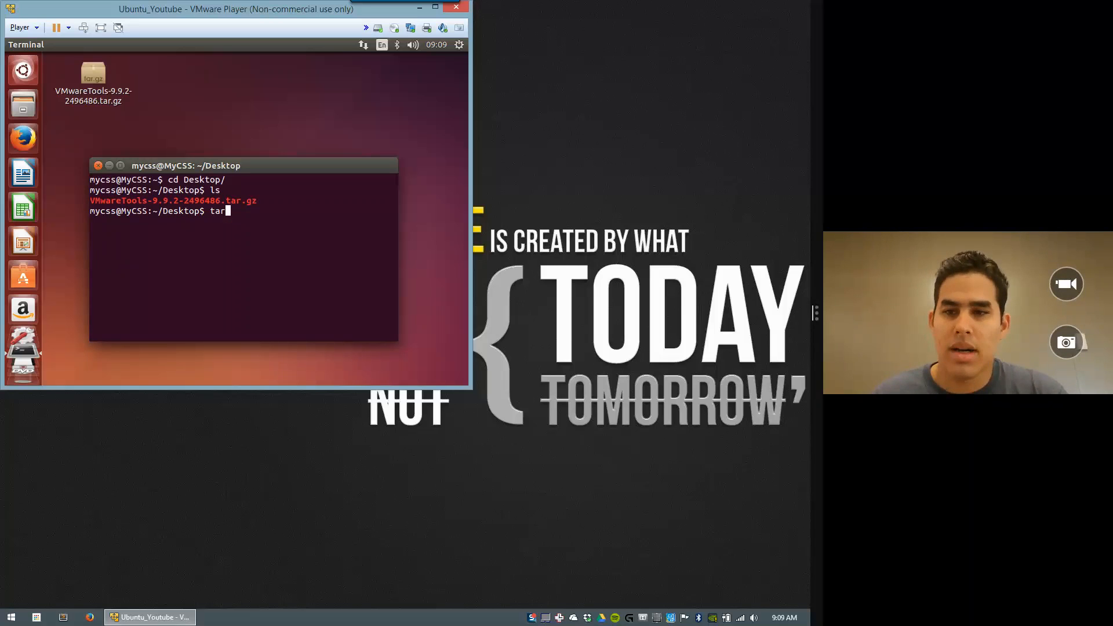
text( xv)
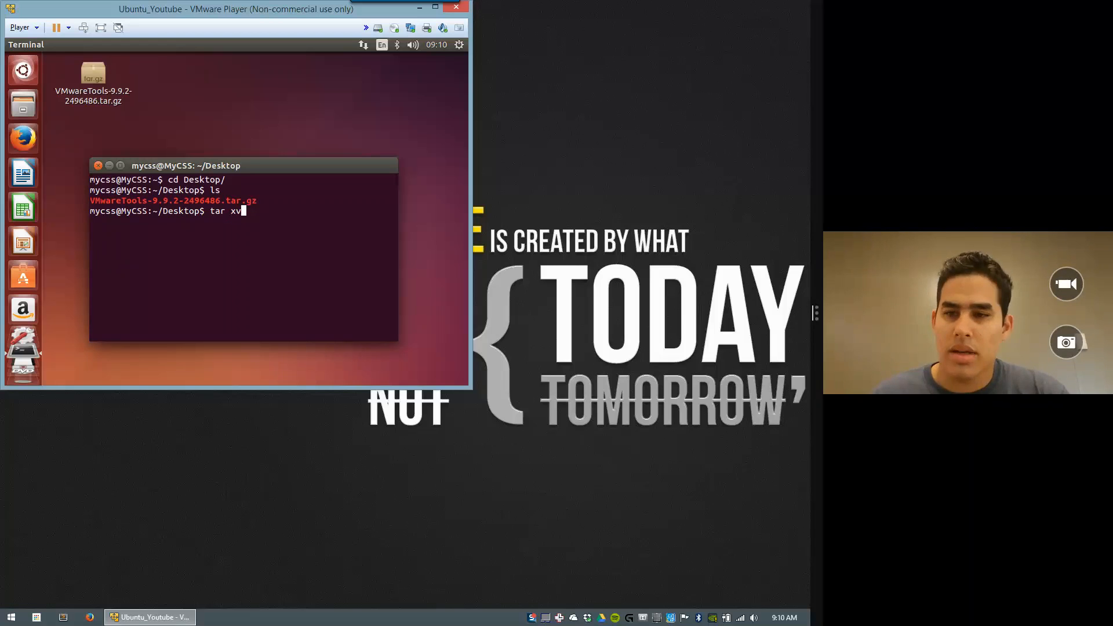
text(zf )
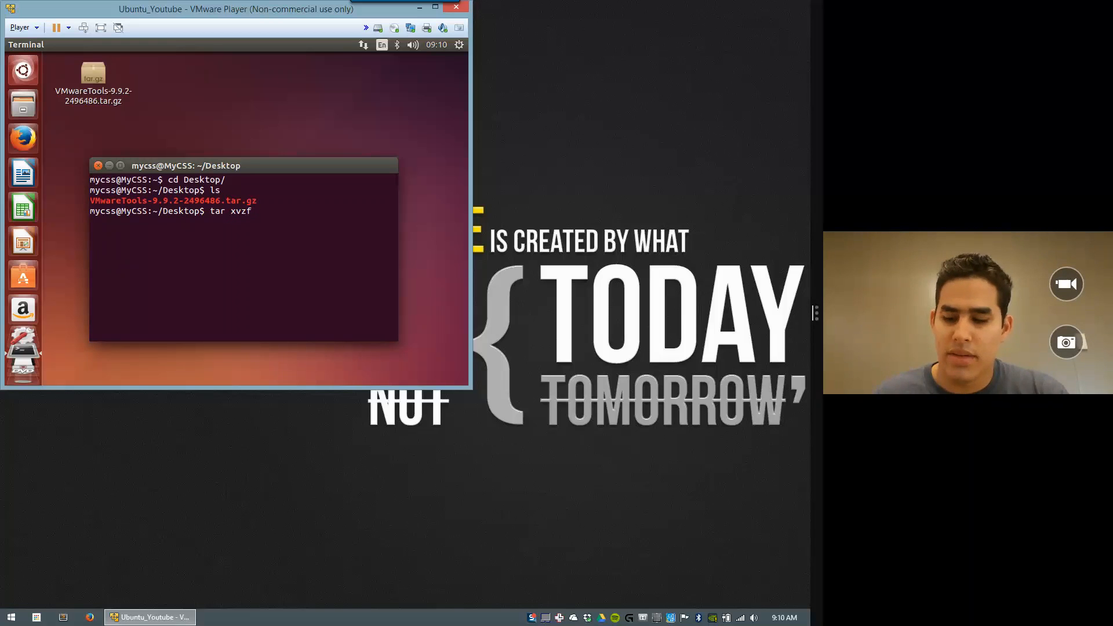
text(Vm)
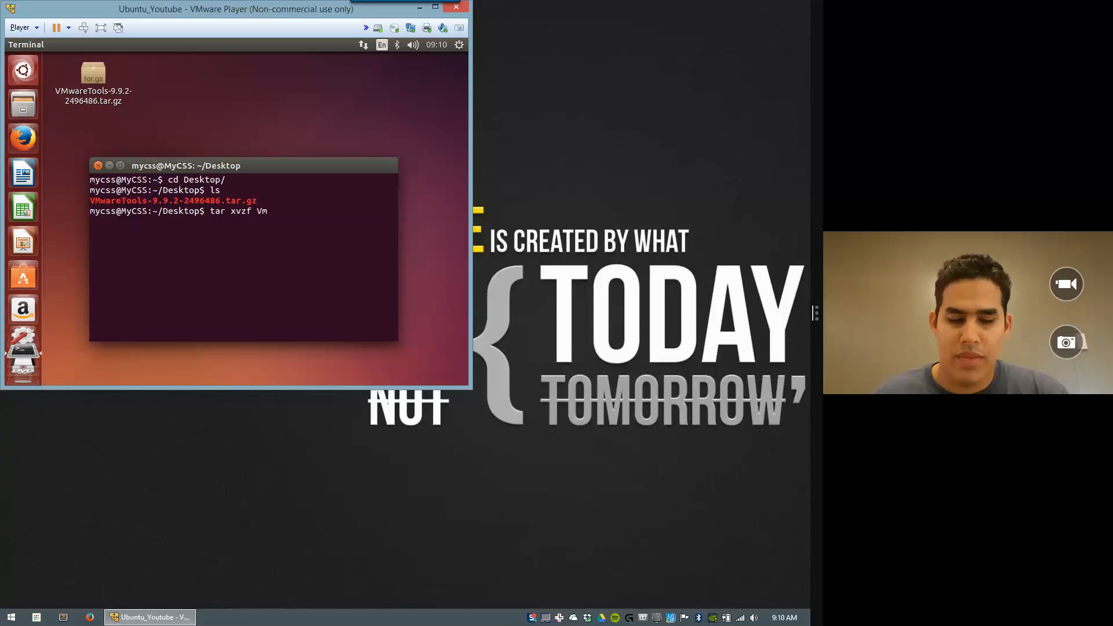
key(BackSpace)
text(M)
key(Tab)
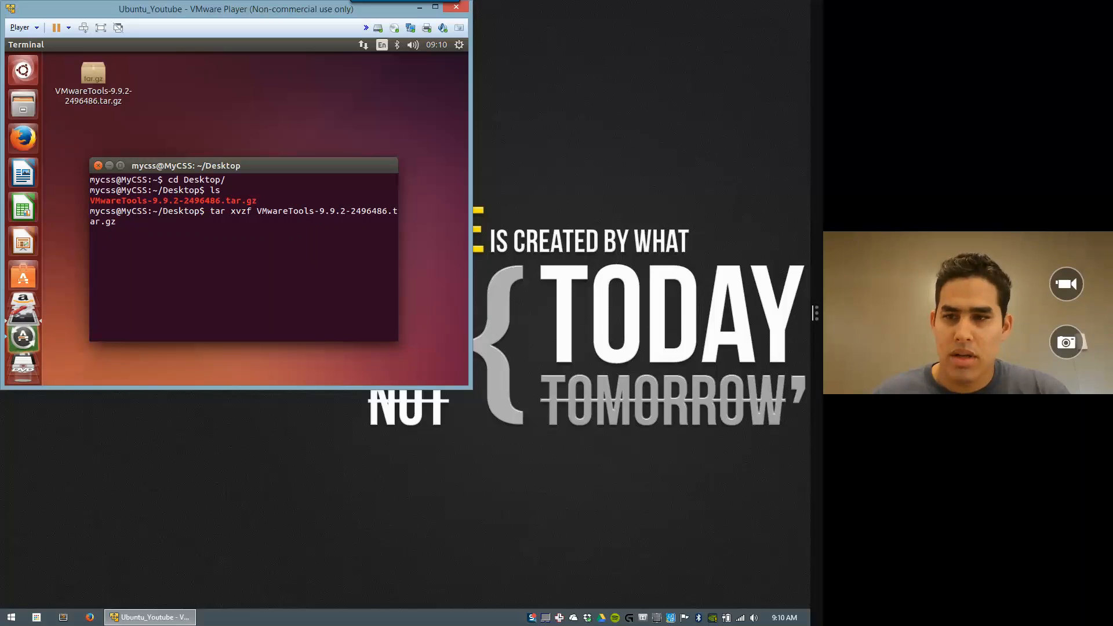
key(BackSpace)
key(BackSpace)
key(BackSpace)
key(BackSpace)
key(BackSpace)
key(BackSpace)
key(BackSpace)
key(BackSpace)
key(BackSpace)
key(BackSpace)
key(BackSpace)
key(BackSpace)
key(BackSpace)
key(BackSpace)
key(BackSpace)
key(BackSpace)
key(BackSpace)
key(BackSpace)
key(BackSpace)
key(BackSpace)
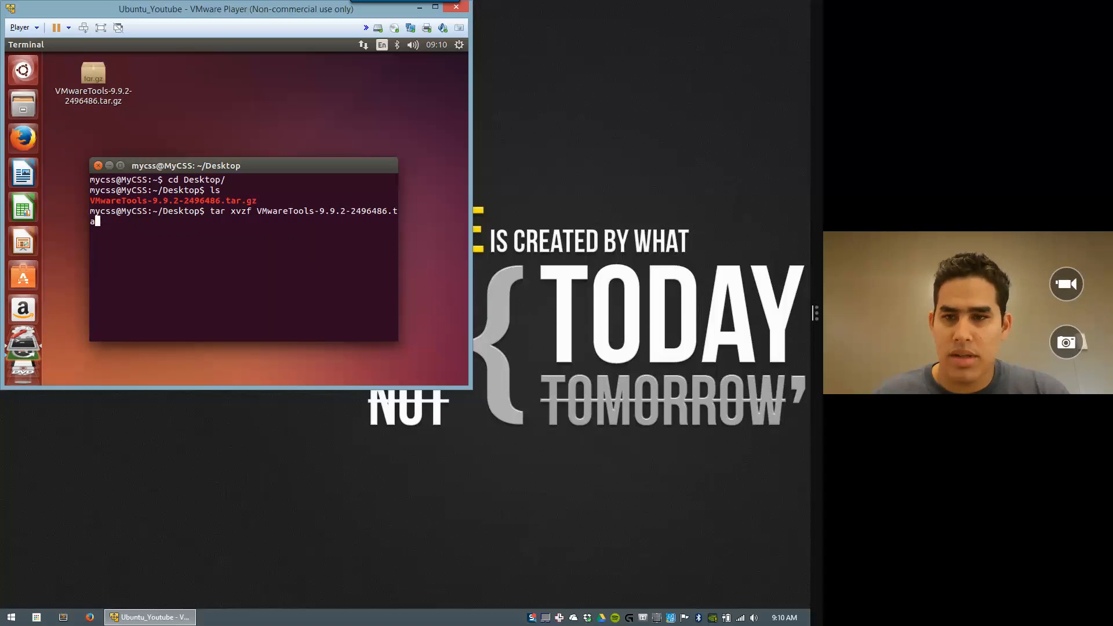
key(BackSpace)
key(BackSpace)
key(BackSpace)
key(BackSpace)
key(BackSpace)
key(BackSpace)
key(BackSpace)
key(BackSpace)
key(BackSpace)
key(BackSpace)
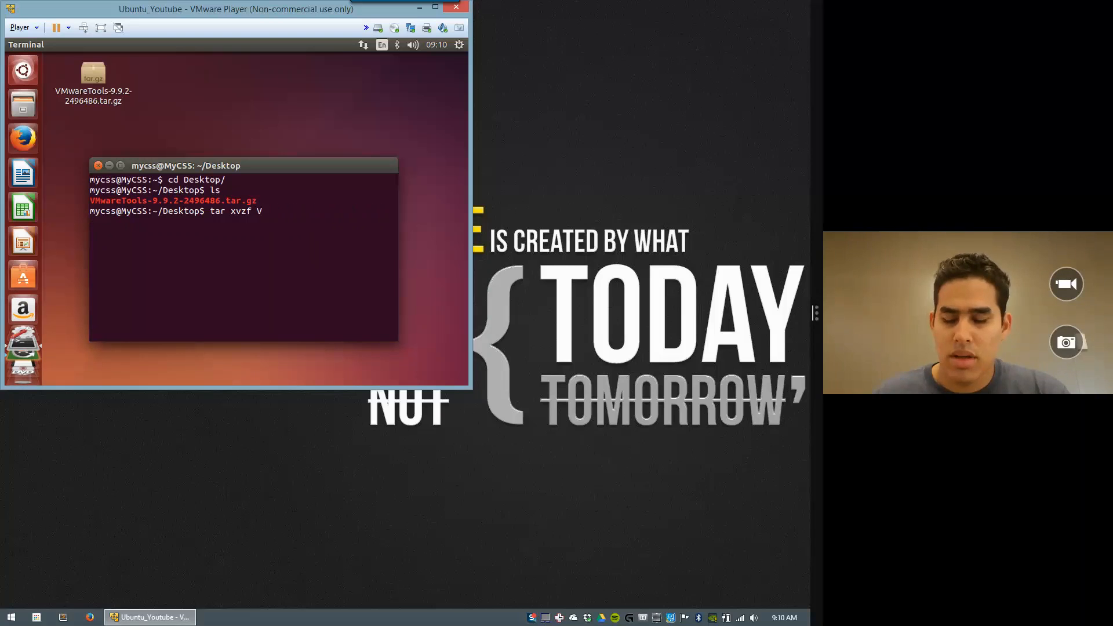
text(M)
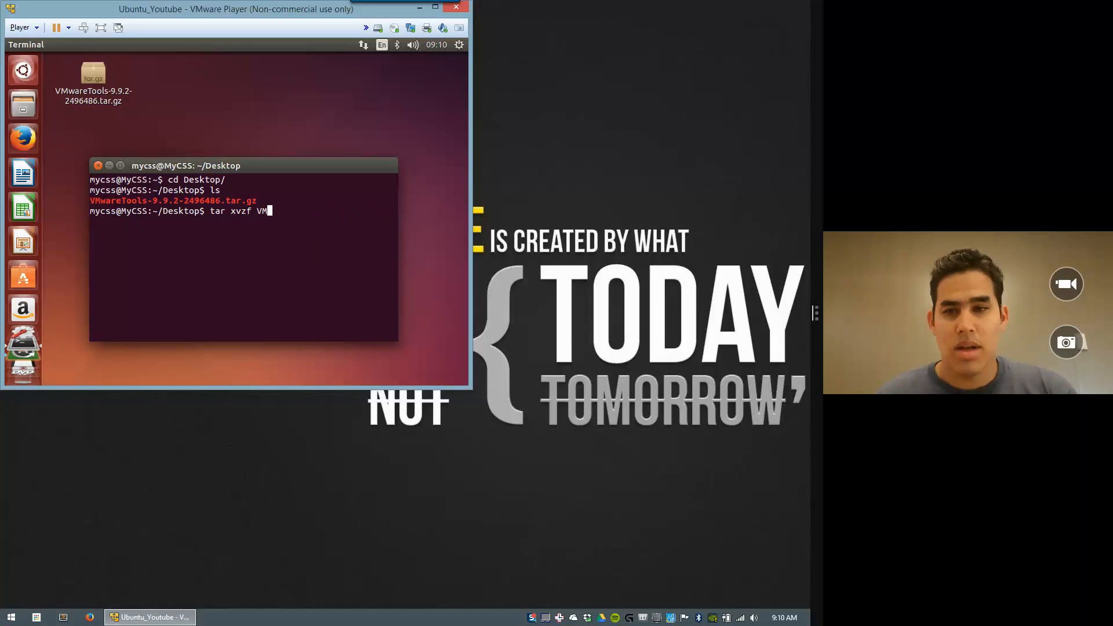
key(BackSpace)
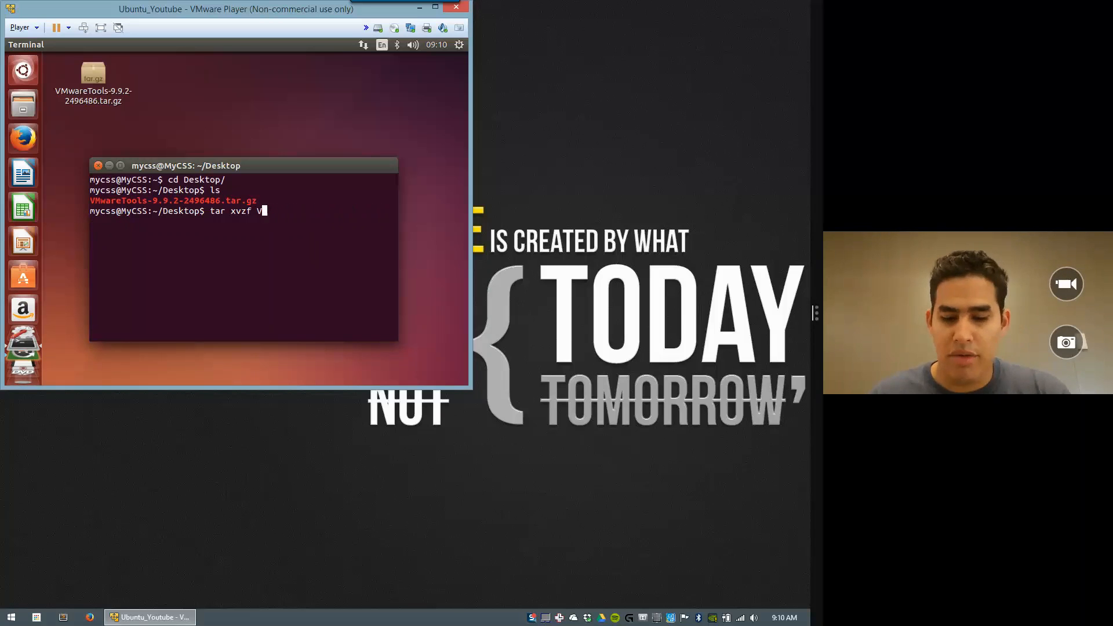
text(m)
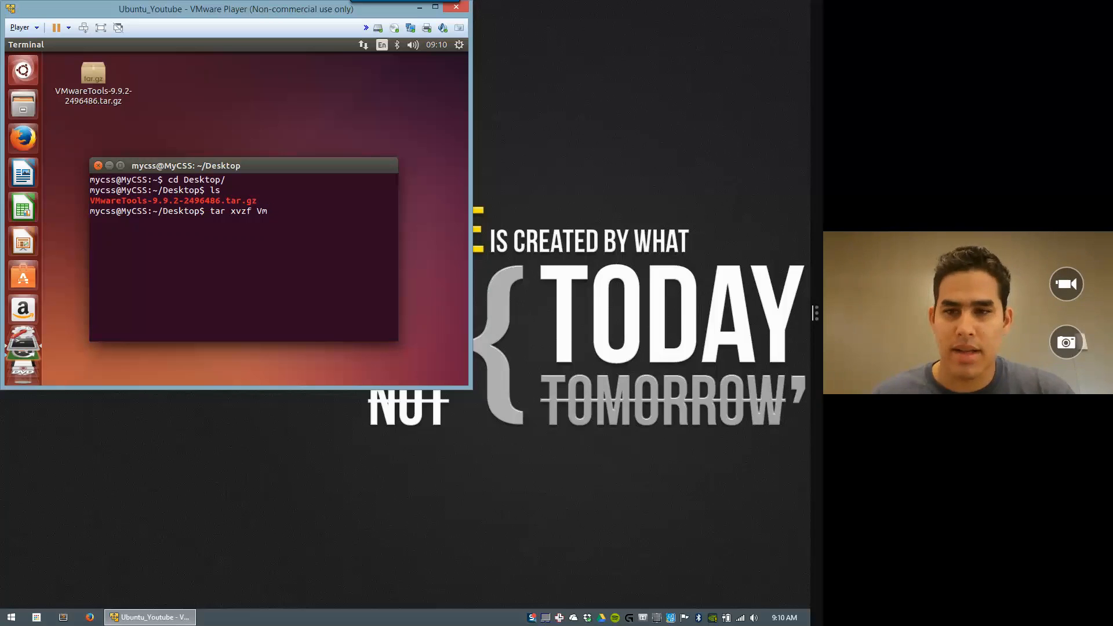
key(BackSpace)
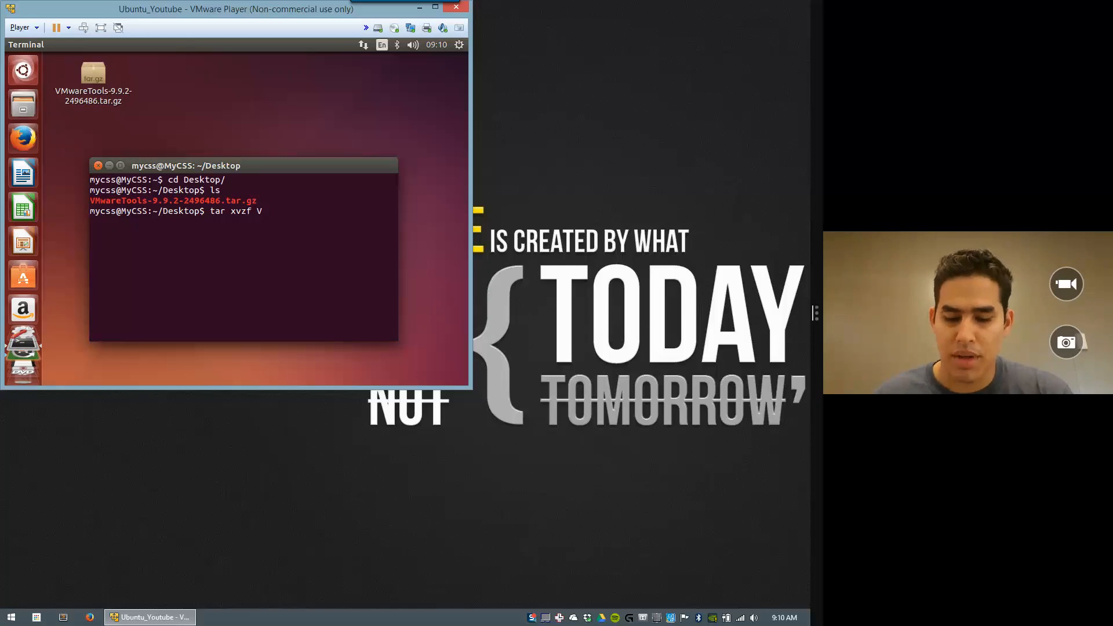
text(M)
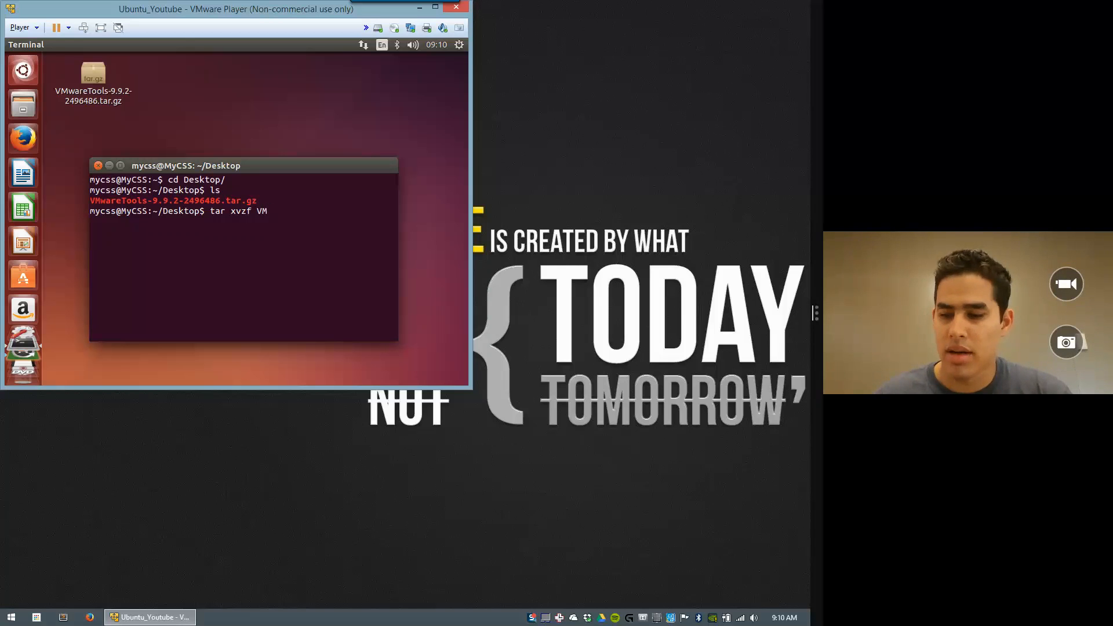
key(Tab)
key(Return)
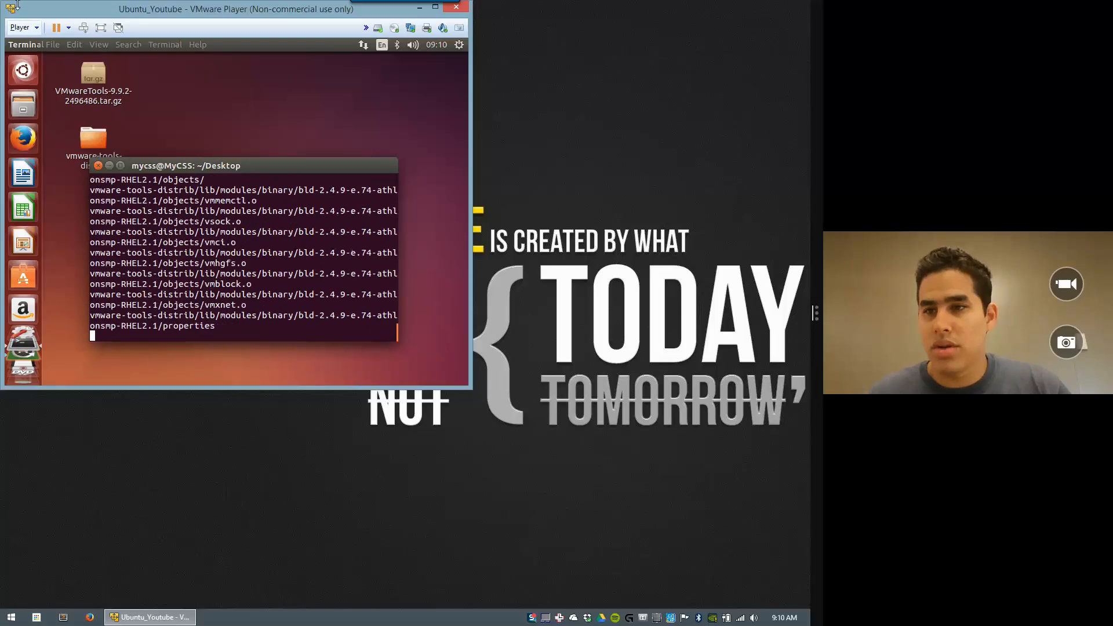
Step: Check the archive's right-click actions, then list the Desktop contents again in the terminal
click(94, 81)
right_click(94, 81)
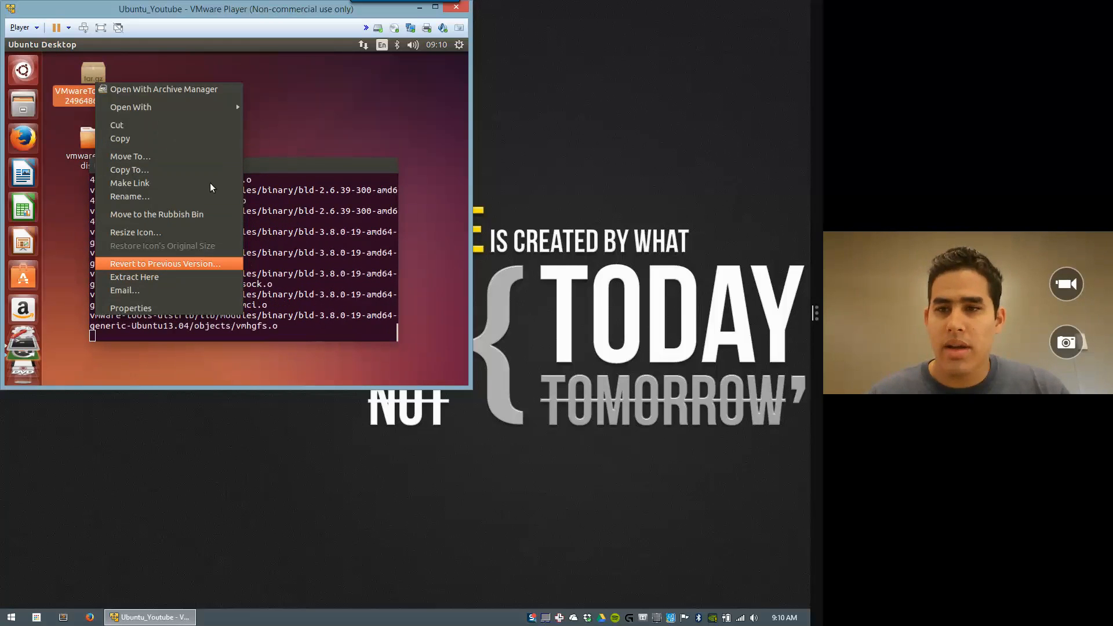
click(325, 85)
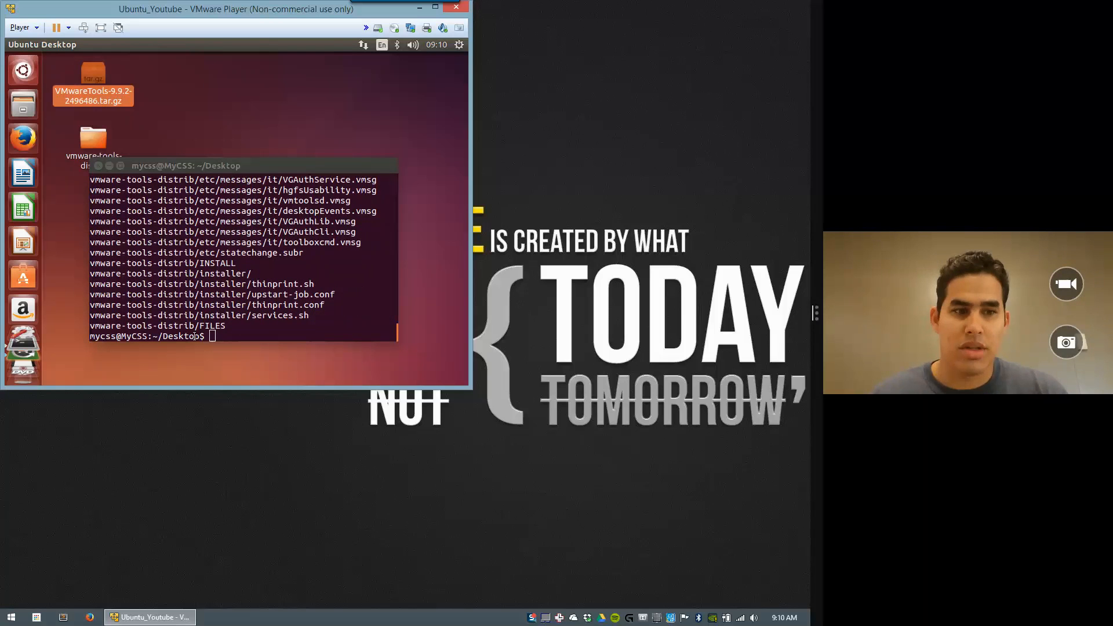
click(253, 338)
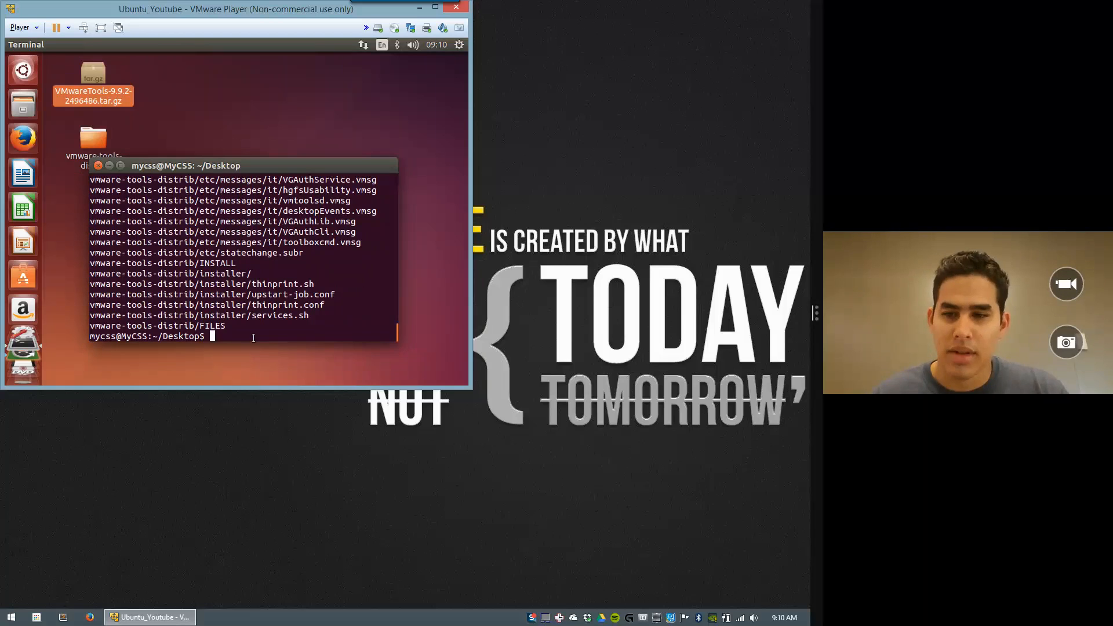
text(ls)
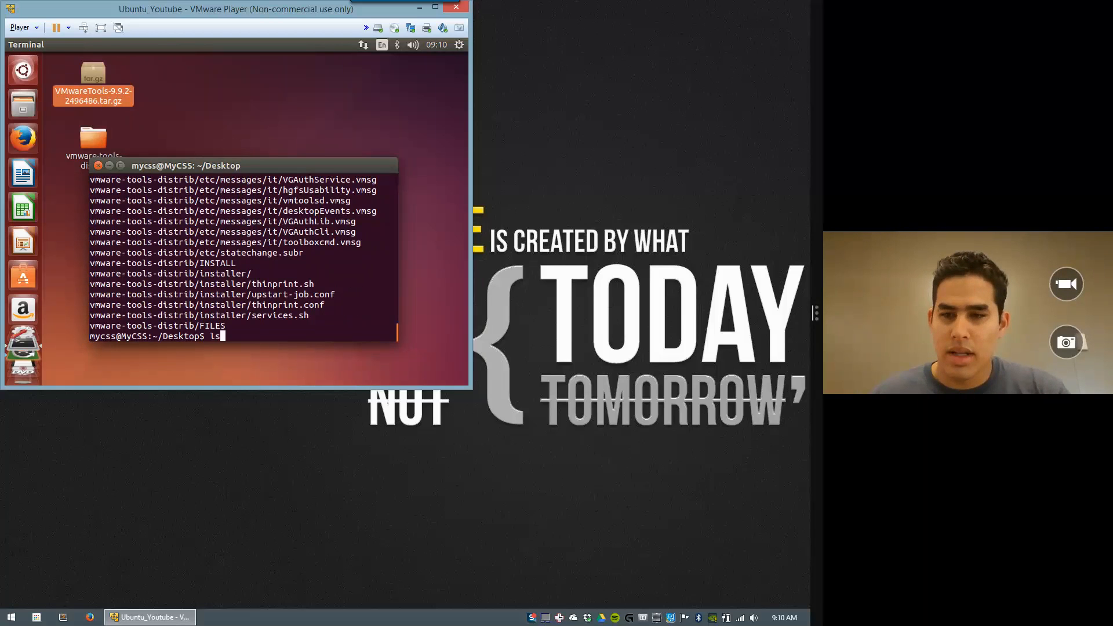
key(Return)
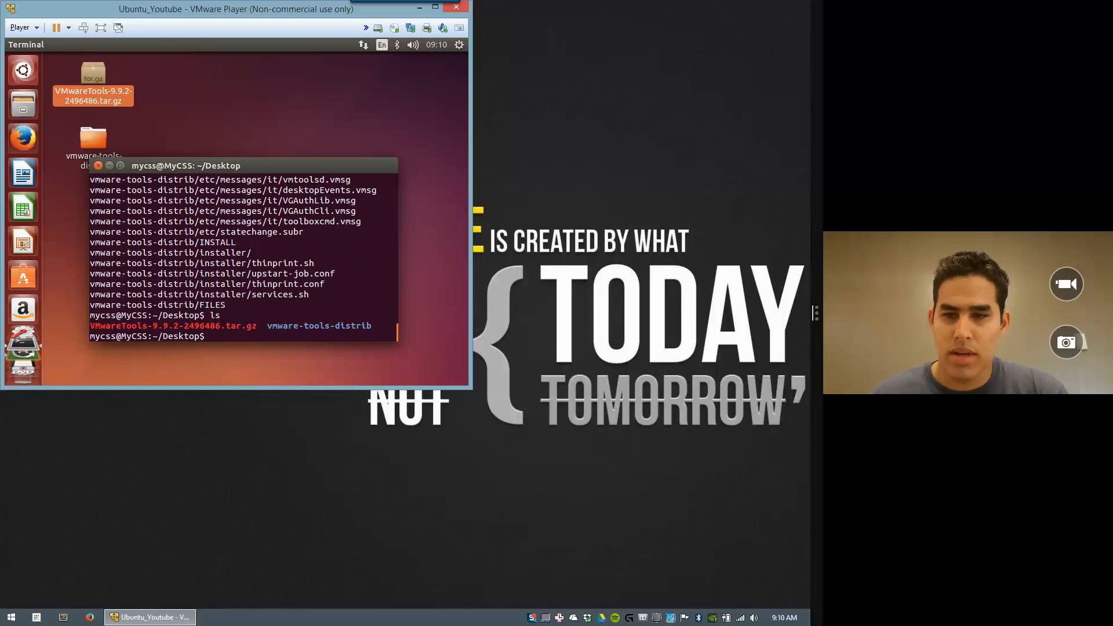
Step: Move into vmware-tools-distrib and list its files, including vmware-install.pl
text(cd vm)
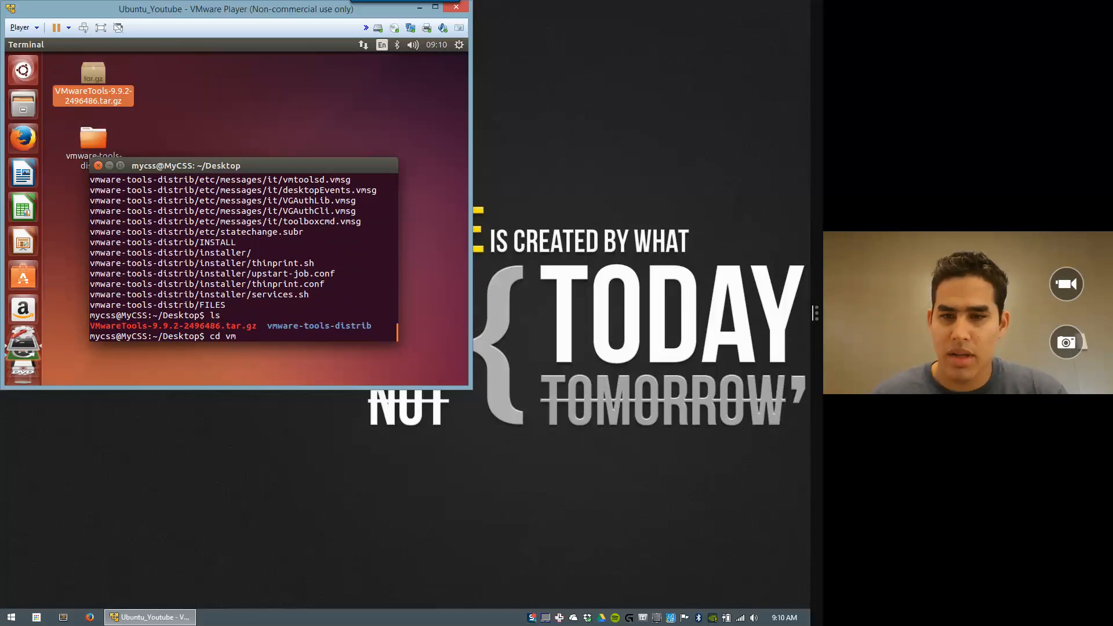
key(Tab)
key(Return)
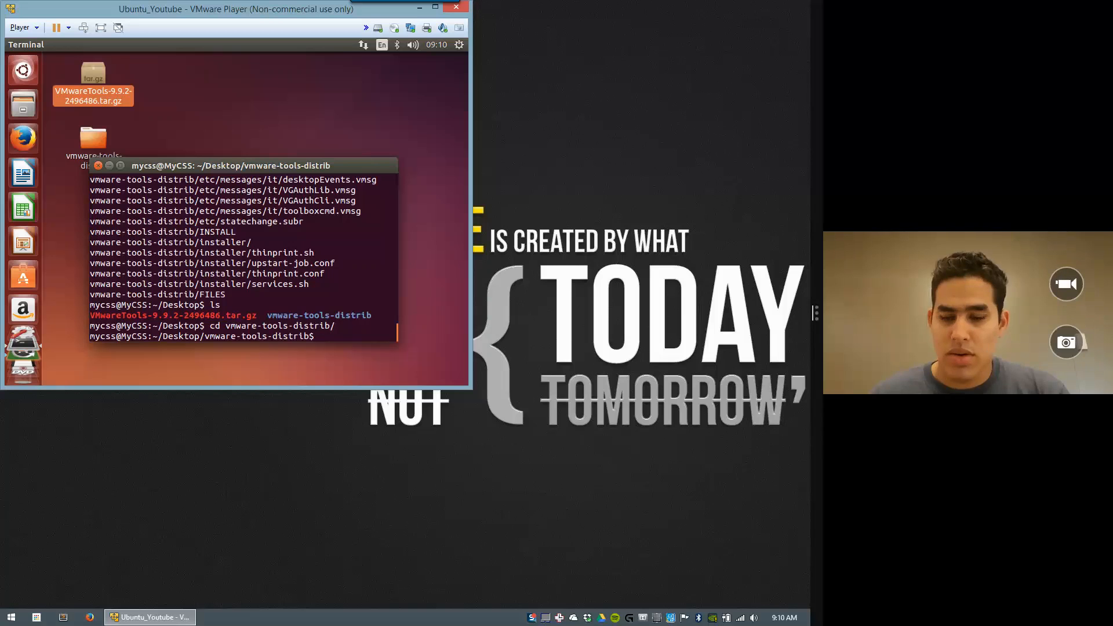
text(ls)
key(Return)
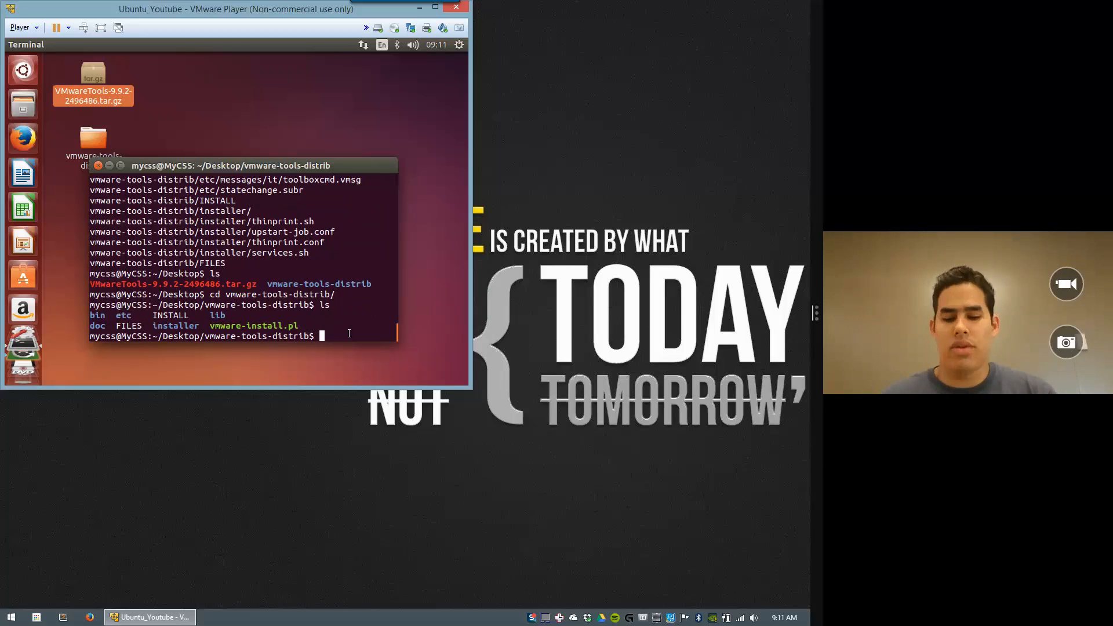
Step: Install VMware Tools with sudo perl vmware-install.pl -d, entering the administrator password
text(sudo)
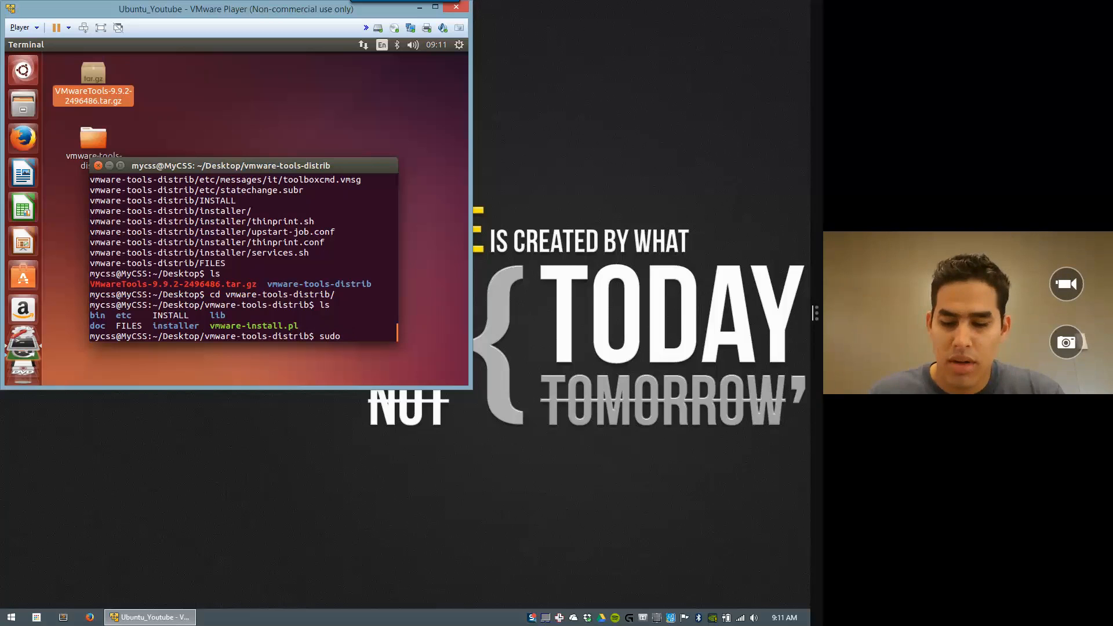
text( perl)
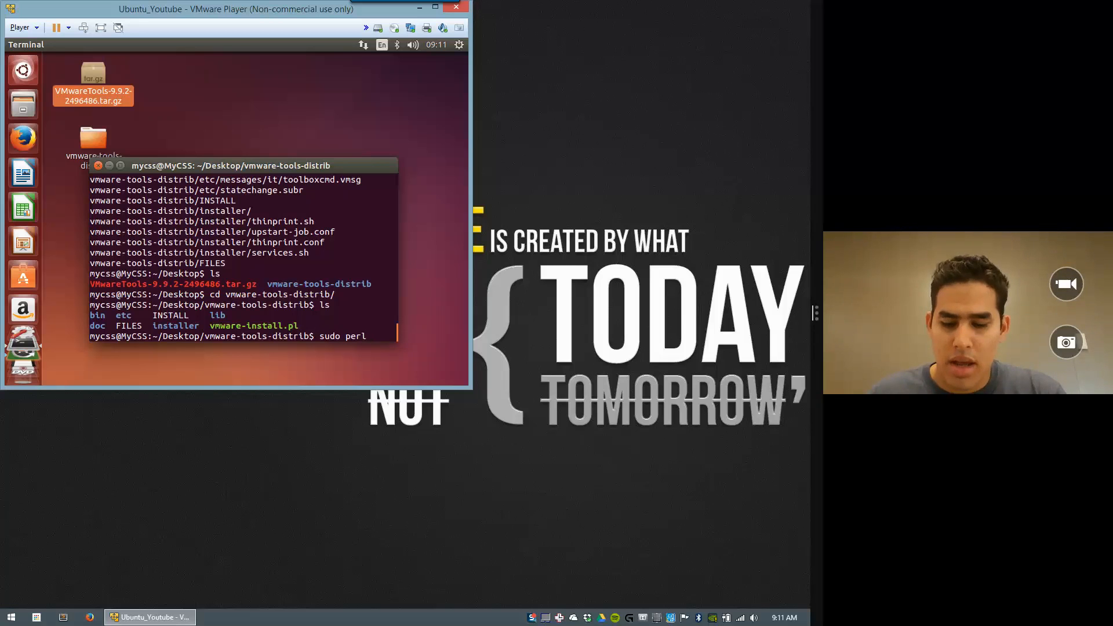
text(vm)
key(Tab)
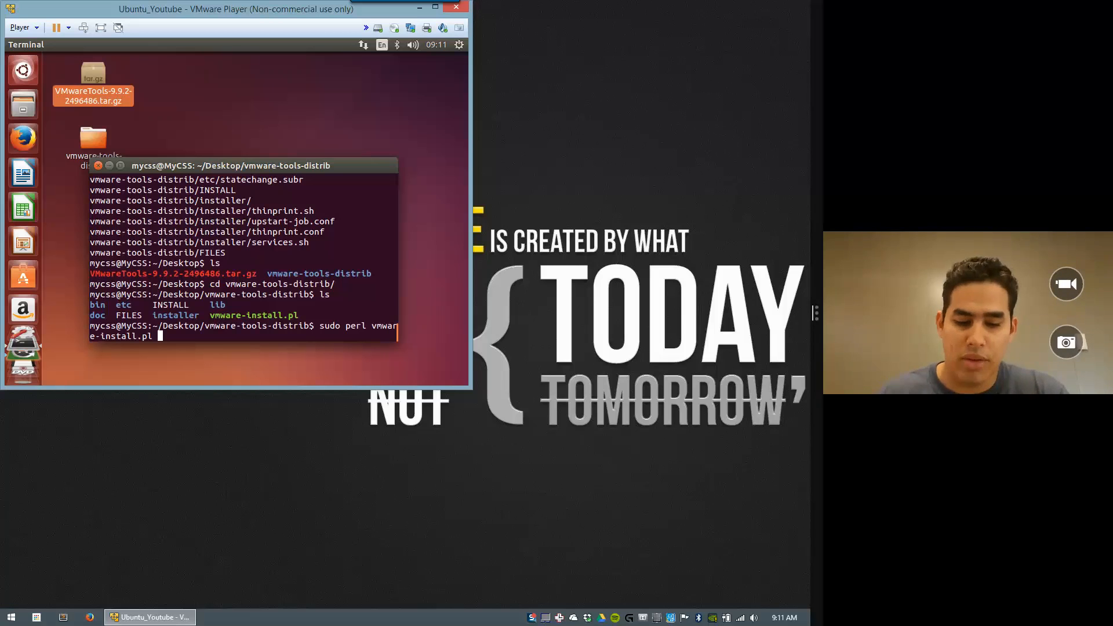
text(-d)
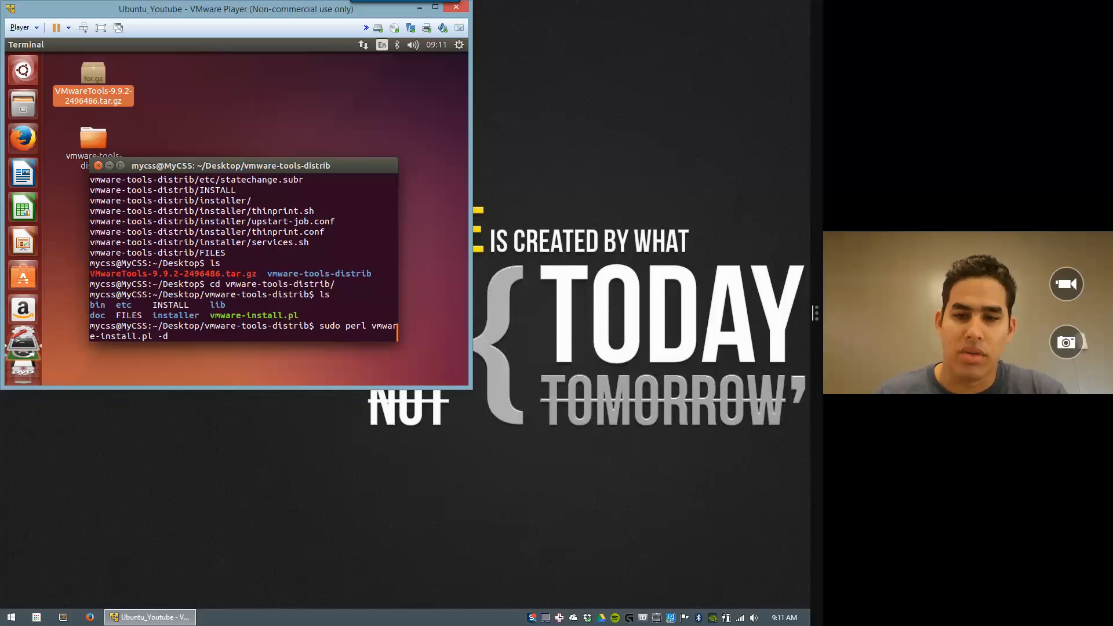
key(Return)
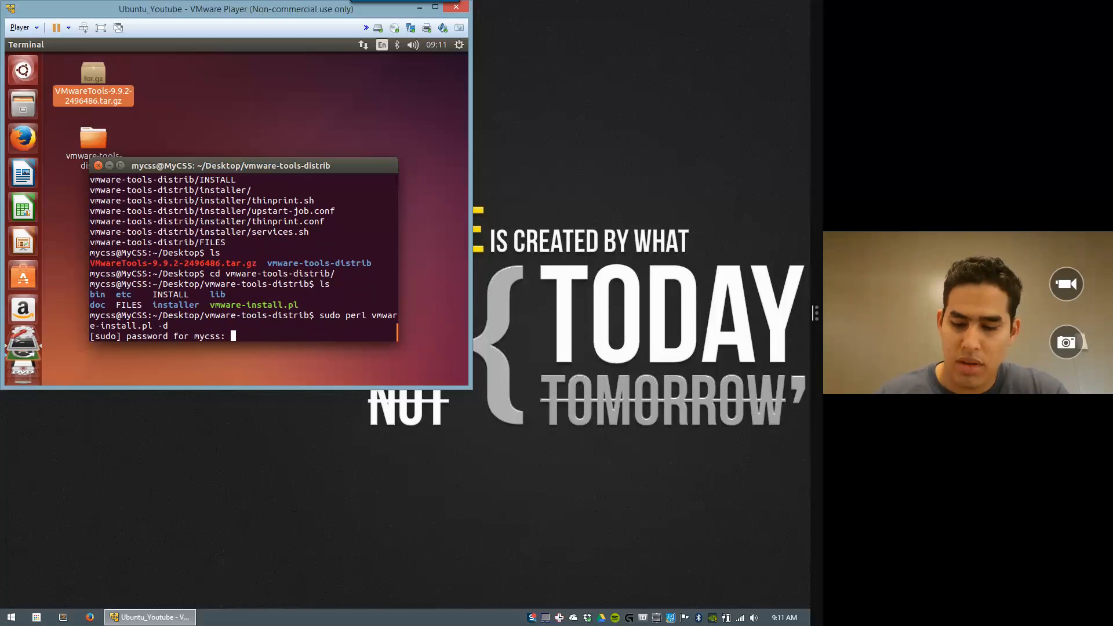
key(Return)
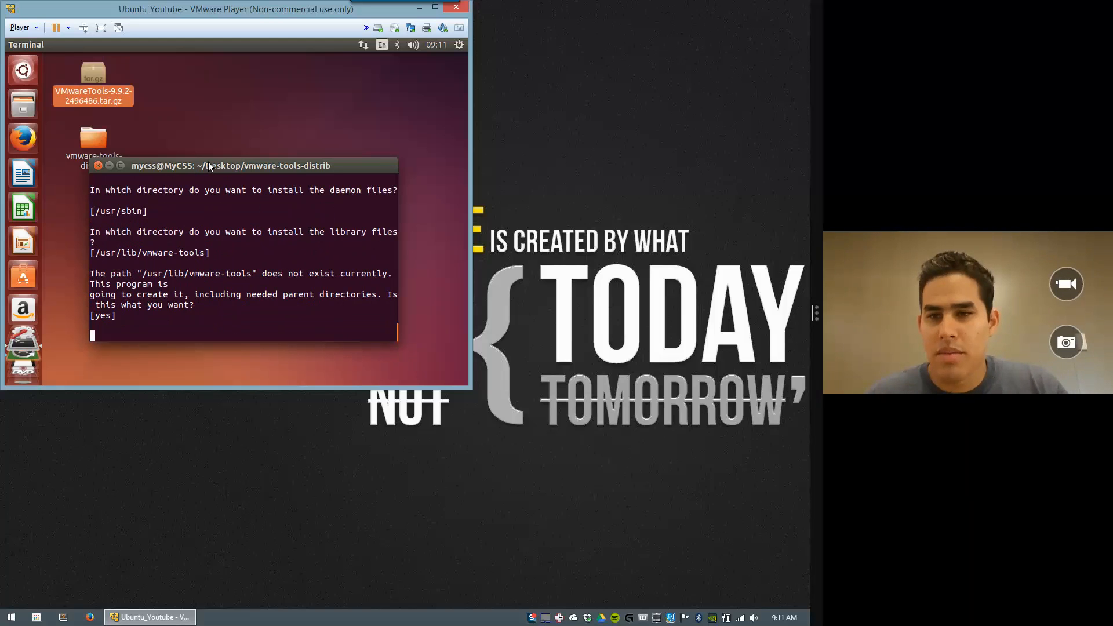
drag(211, 168, 262, 90)
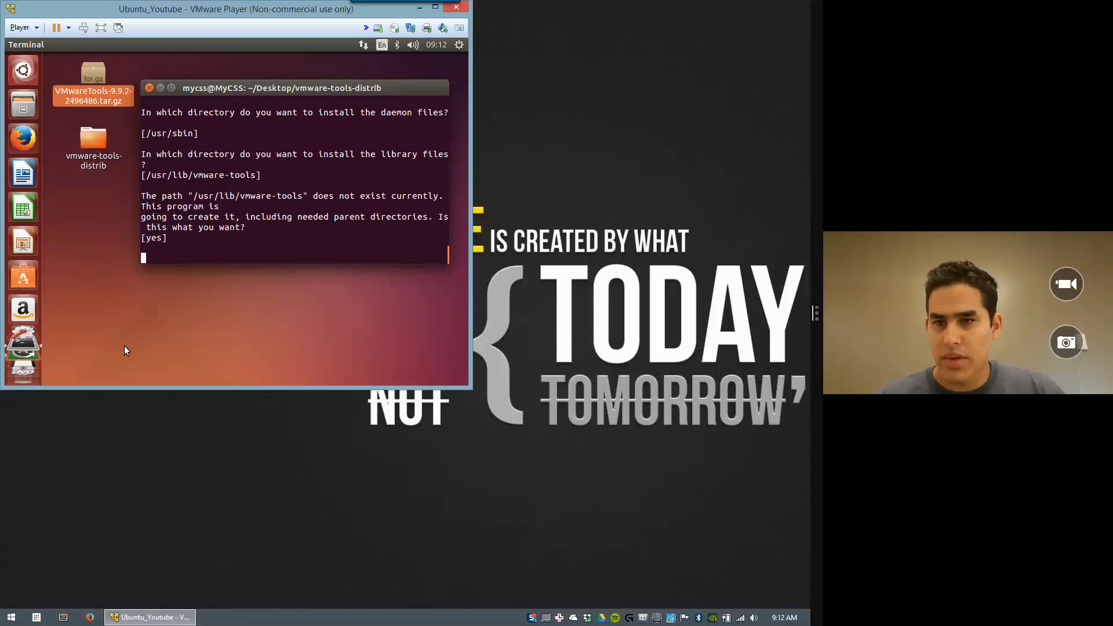
Step: Create Windows.txt on the host desktop and try dragging it into the Ubuntu VM
right_click(393, 480)
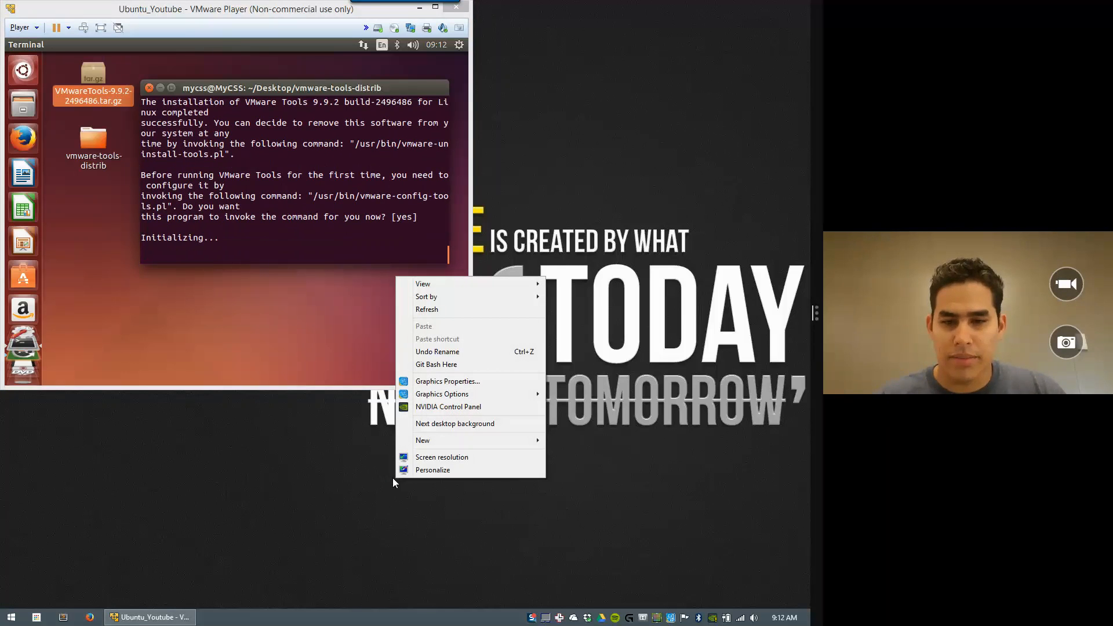
click(436, 440)
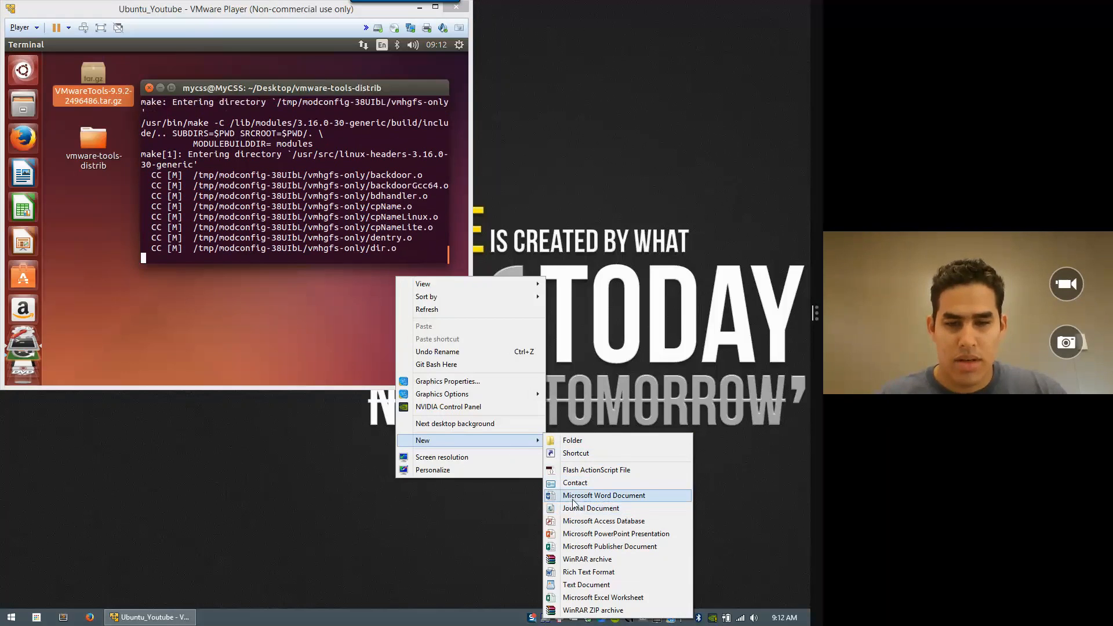
click(584, 585)
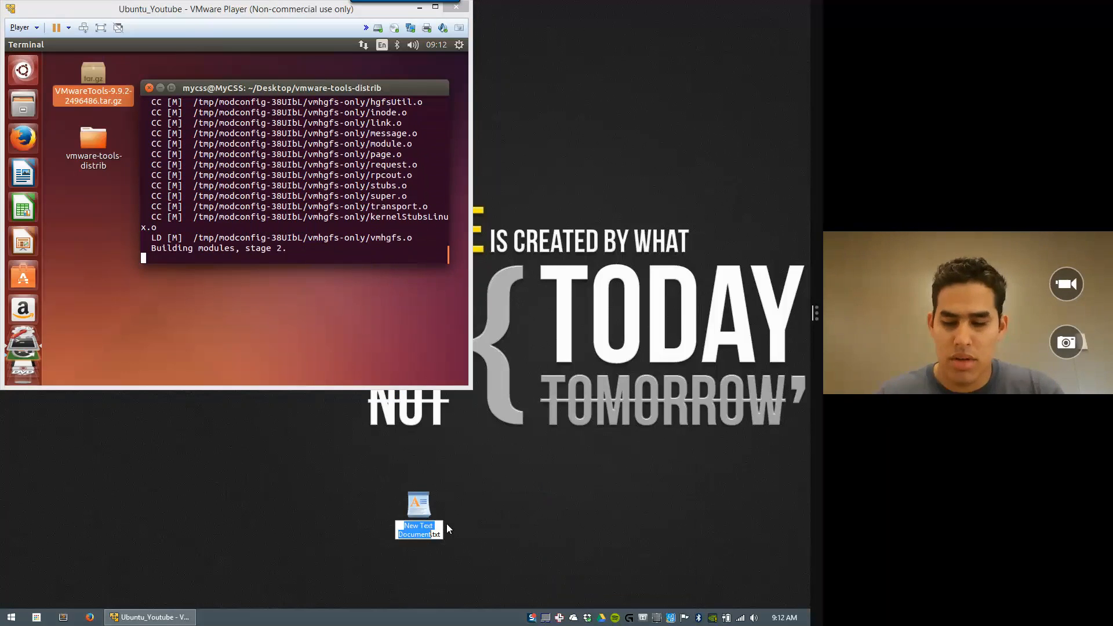
text(Windows)
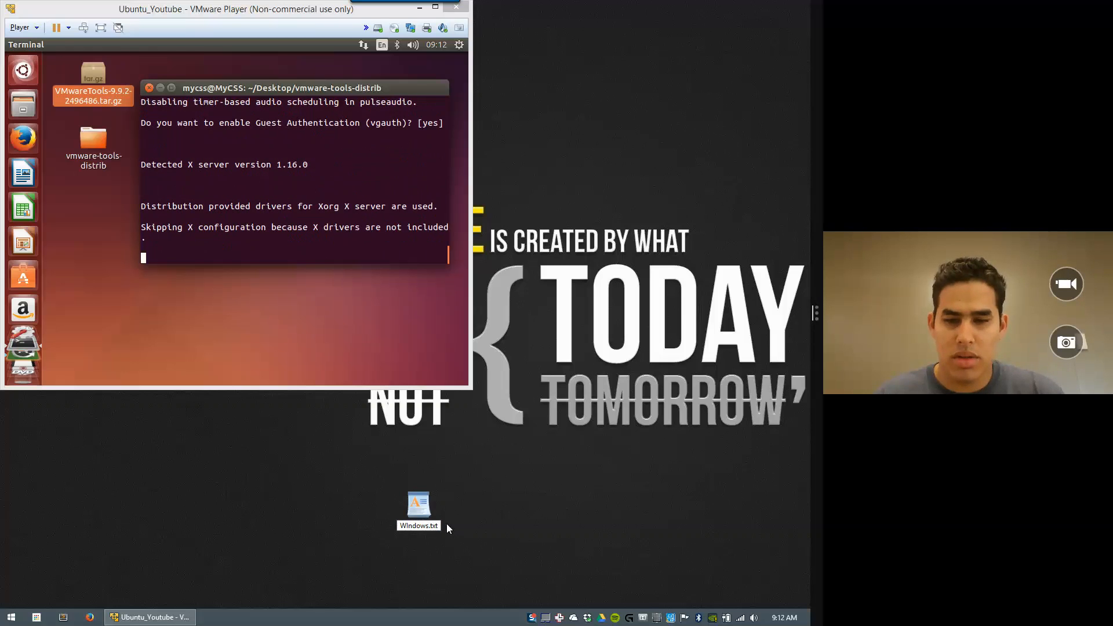
key(Return)
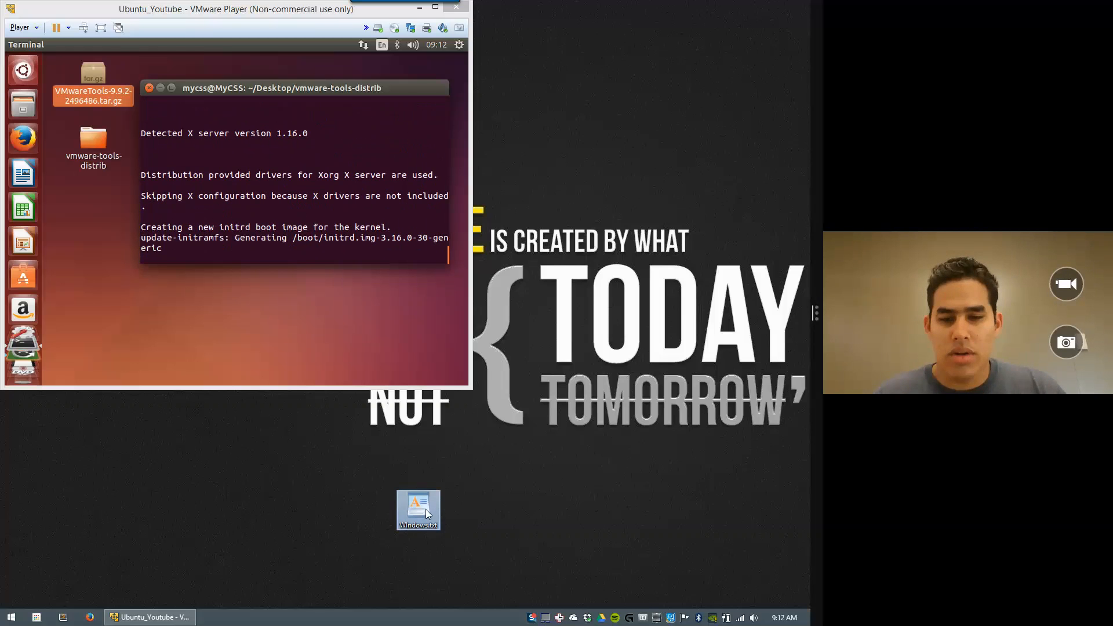
drag(419, 506, 374, 503)
click(254, 455)
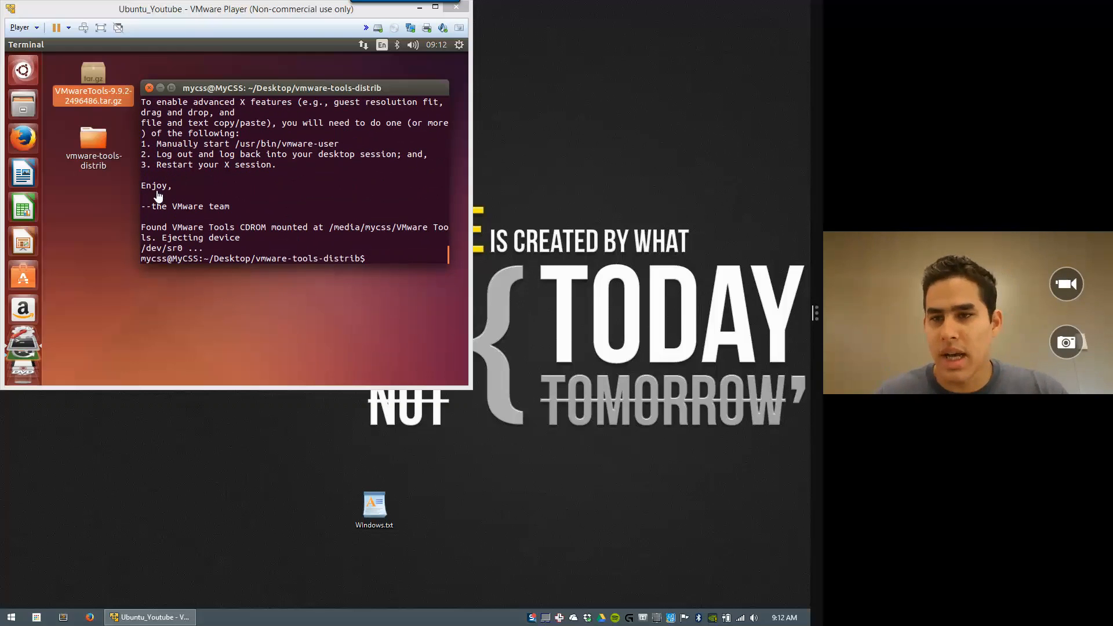
click(394, 254)
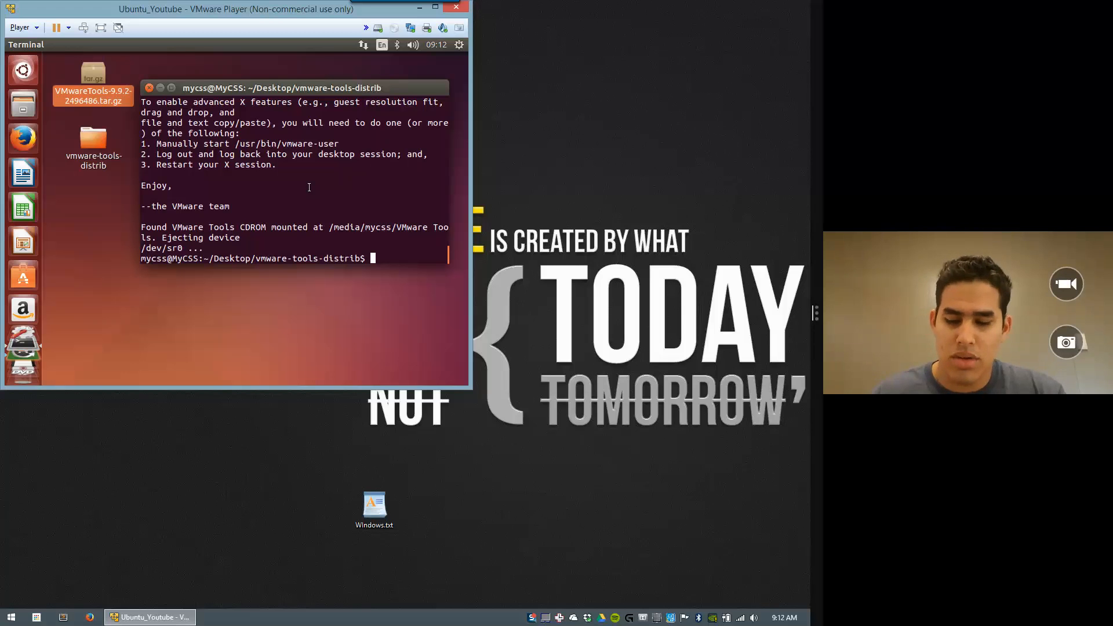
Step: Reboot the Ubuntu guest with sudo reboot and open a host File Explorer window on This PC
text(sudo)
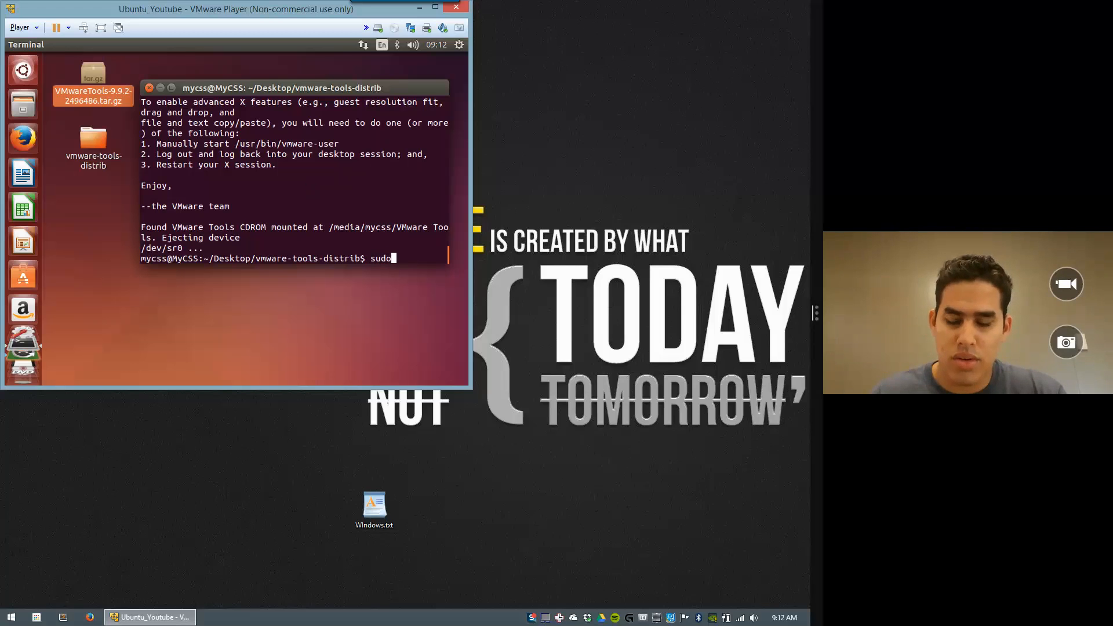
text( reboot)
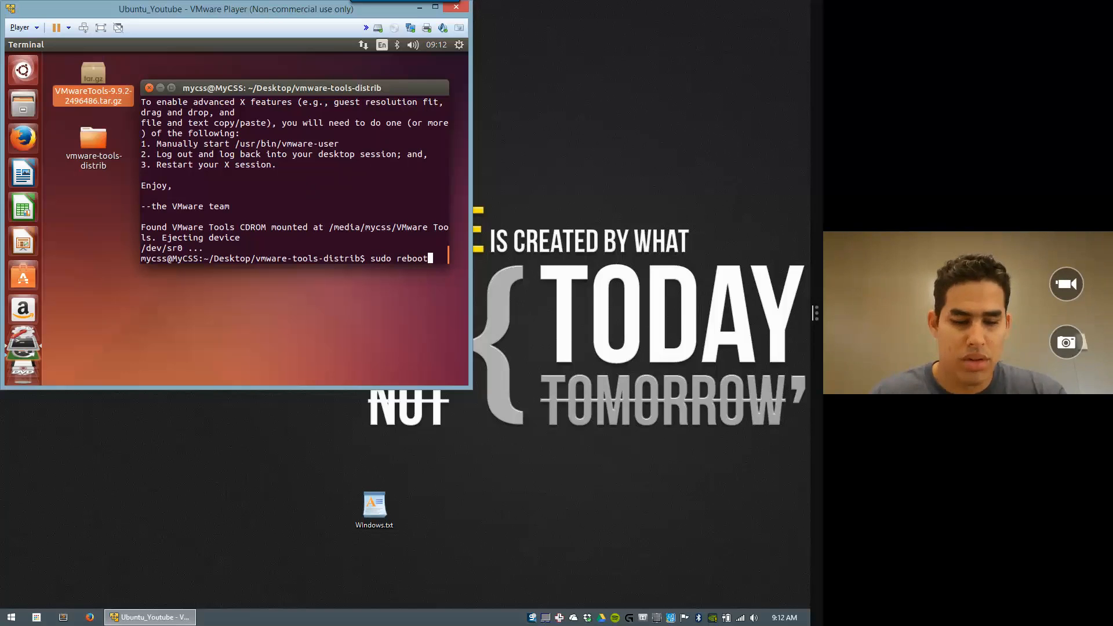
key(Return)
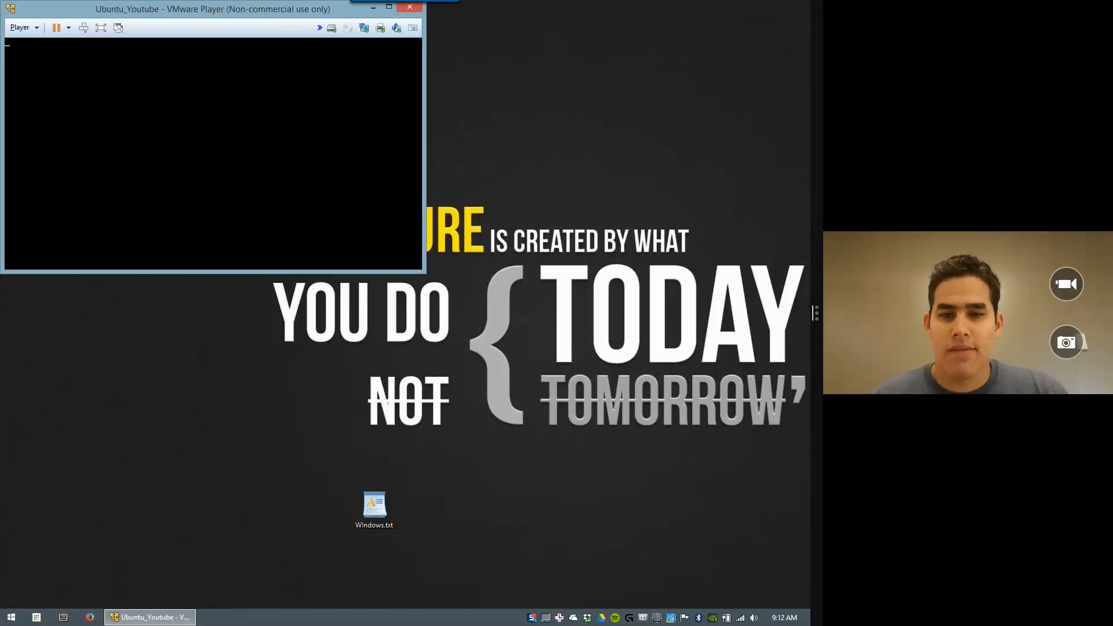
click(506, 332)
key(super+r)
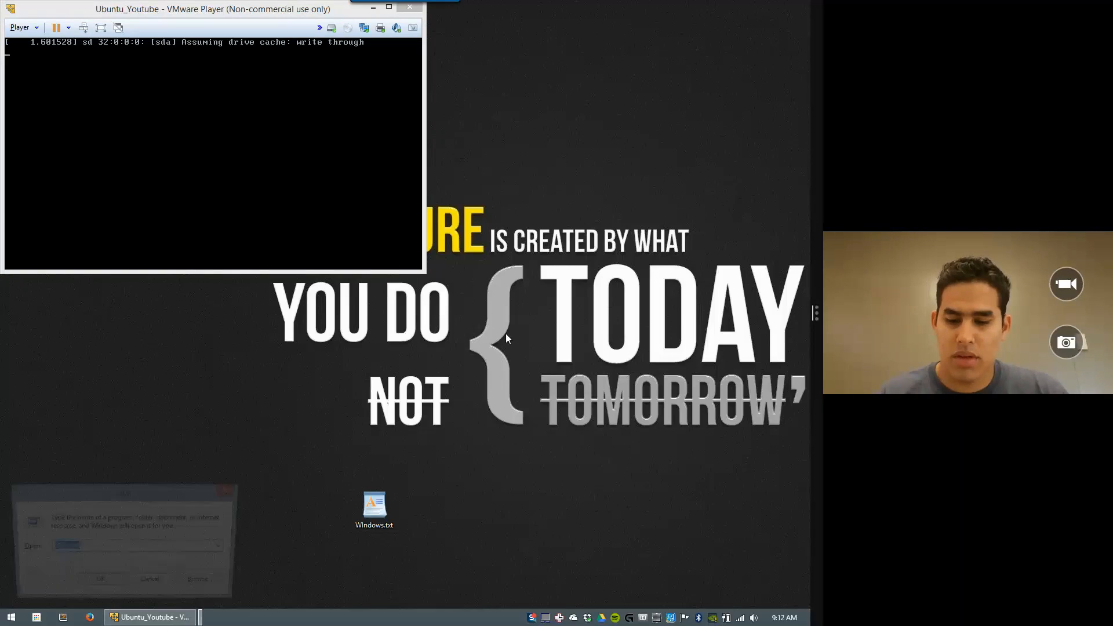
key(super+e)
Step: Create a new folder named ShareVM in S:\mycss\Ubuntu_Youtube
click(231, 490)
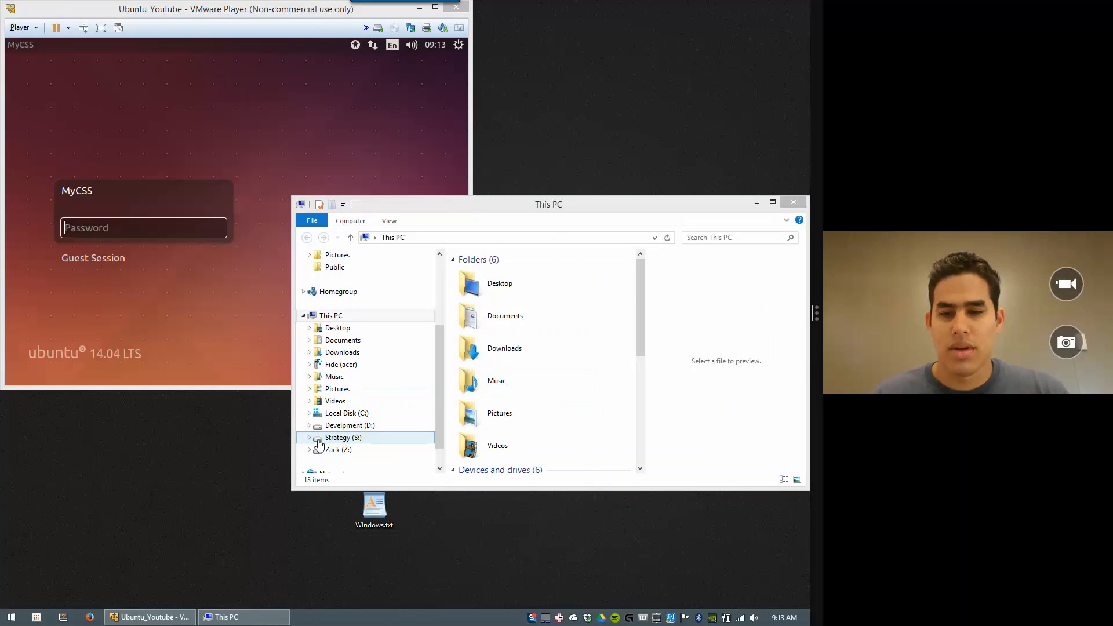
click(318, 443)
double_click(472, 287)
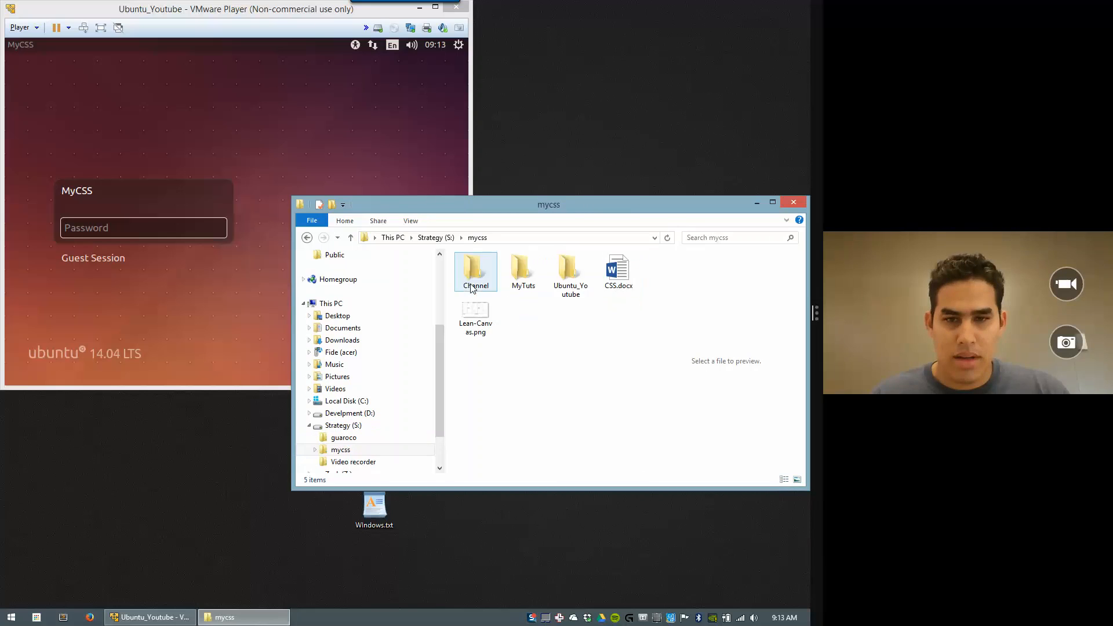
double_click(569, 273)
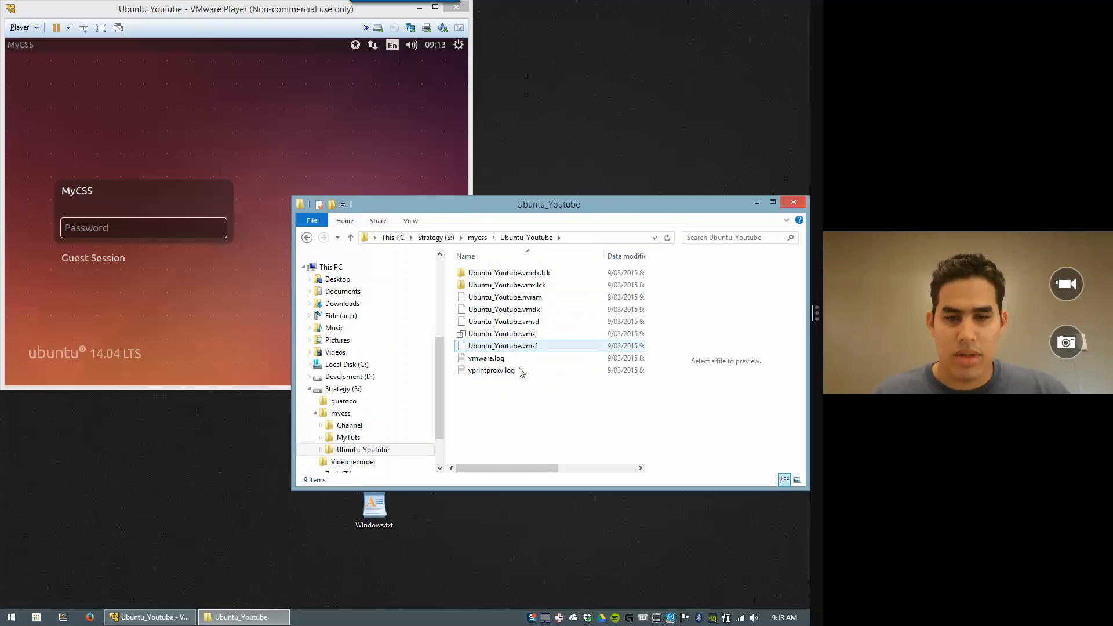
key(ctrl+shift+n)
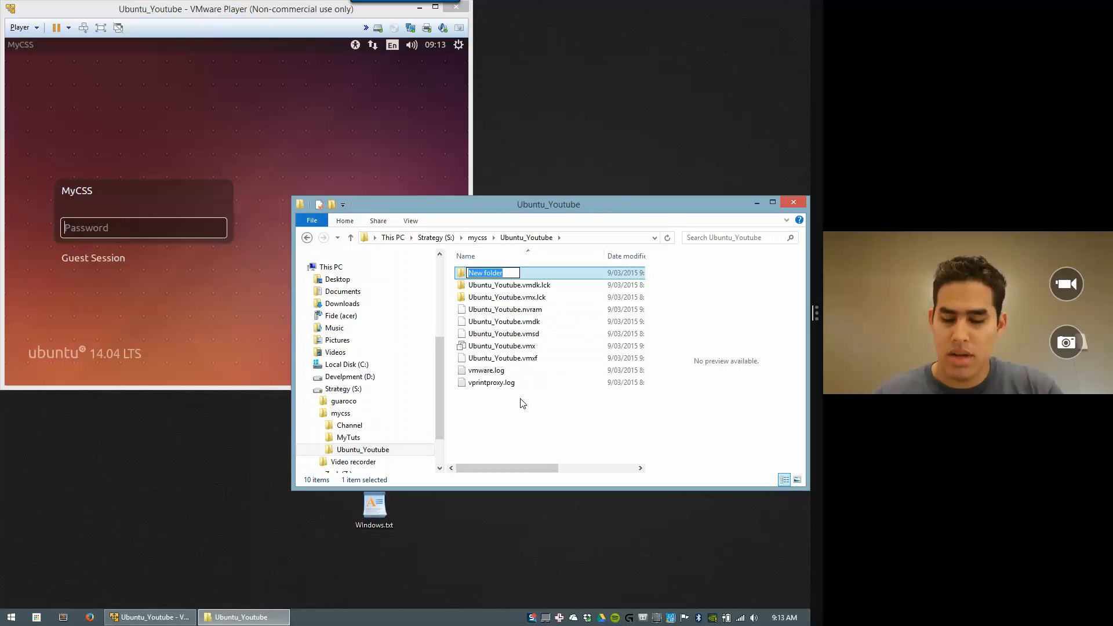
text(Share)
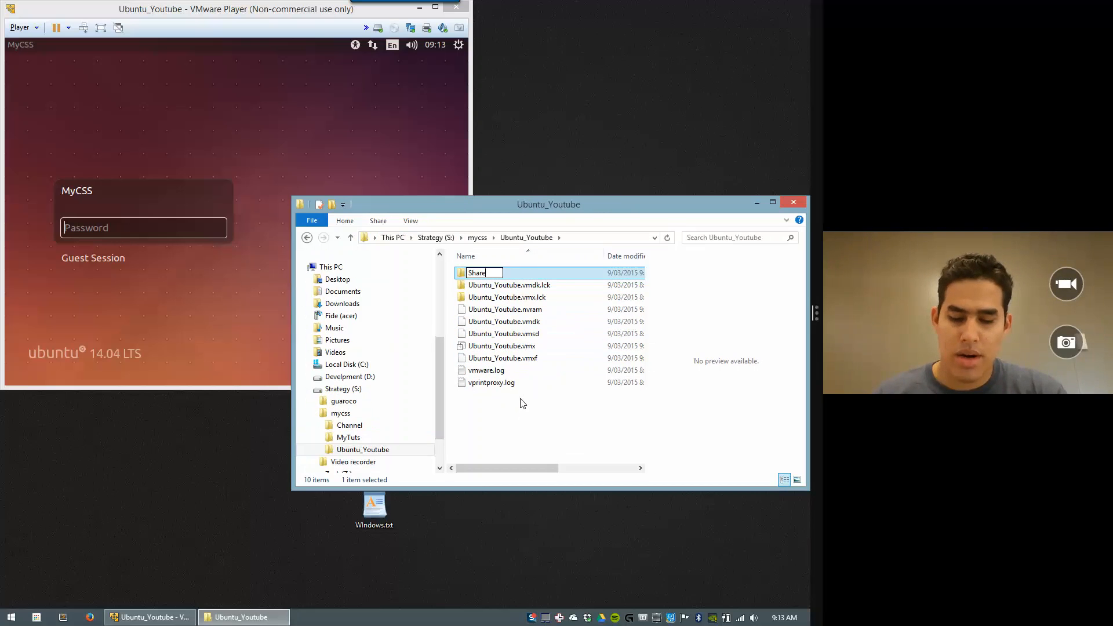
text(VM)
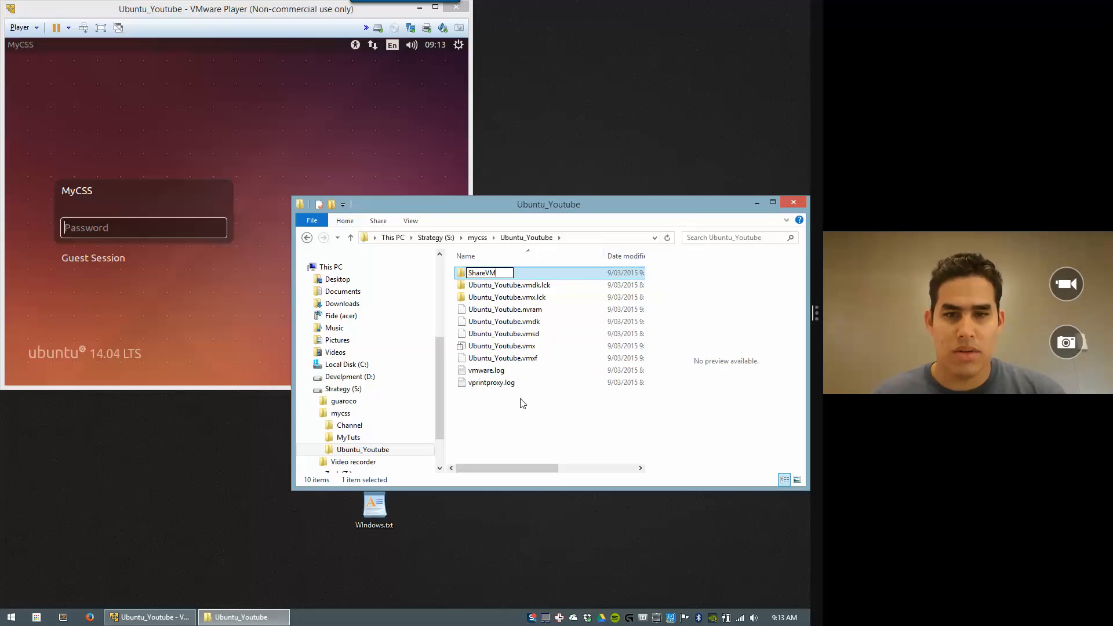
key(Return)
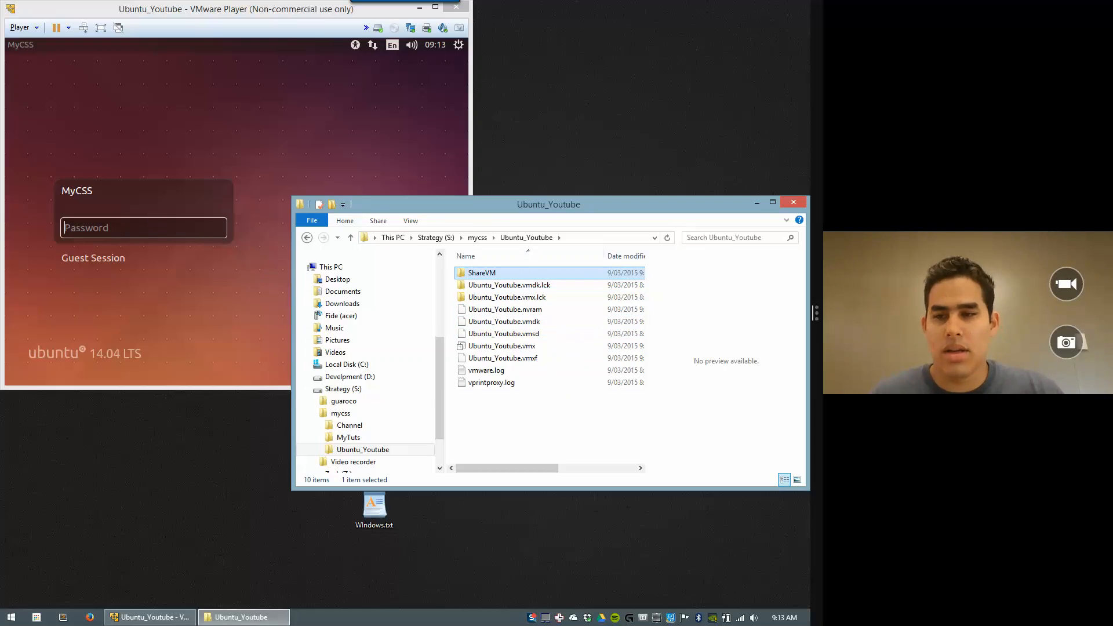
click(144, 227)
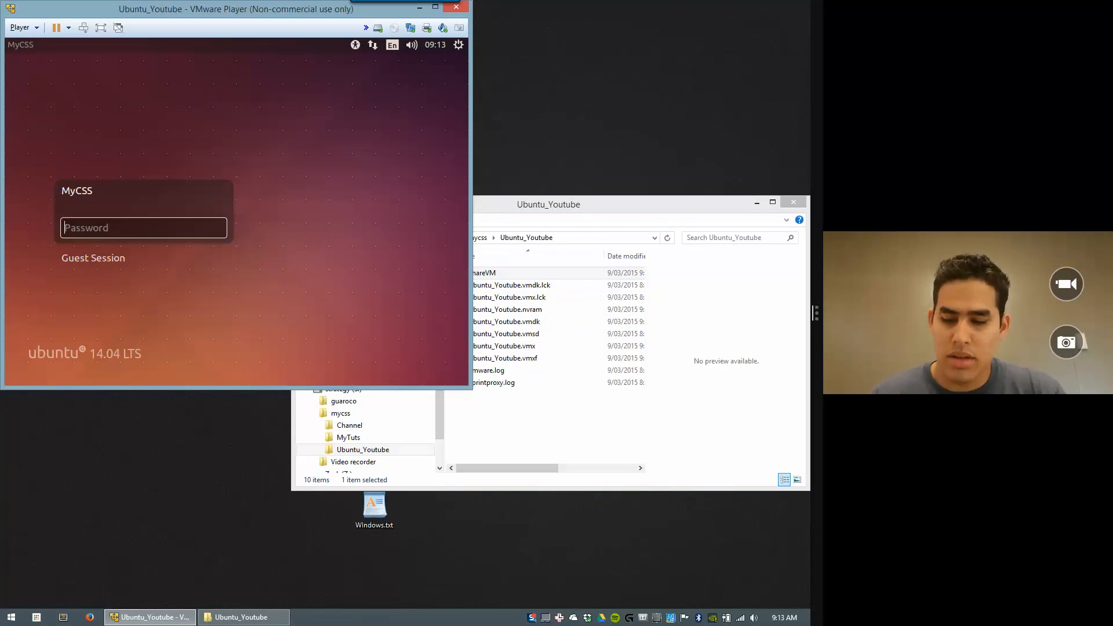
Step: Log in to Ubuntu and switch the virtual machine to full screen
text(••••)
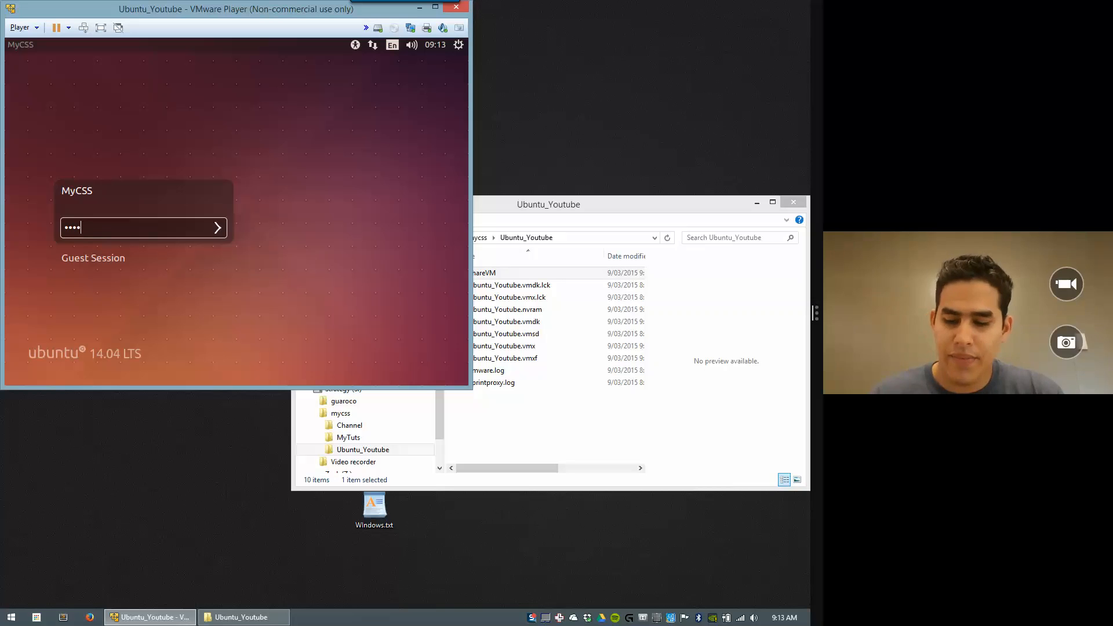
text(•••)
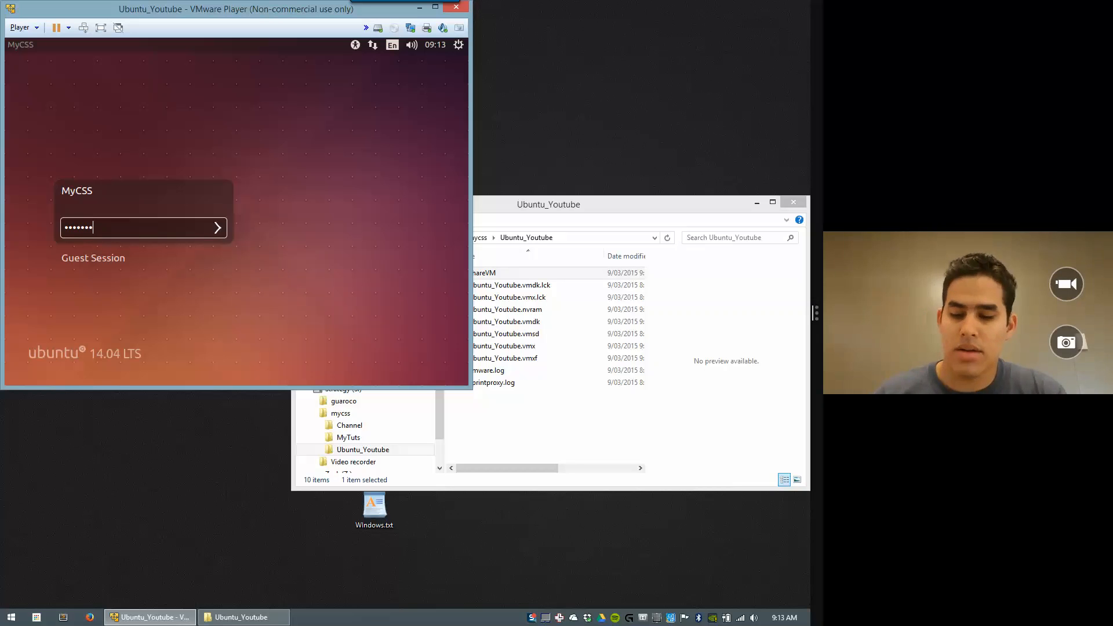
text(•)
key(Return)
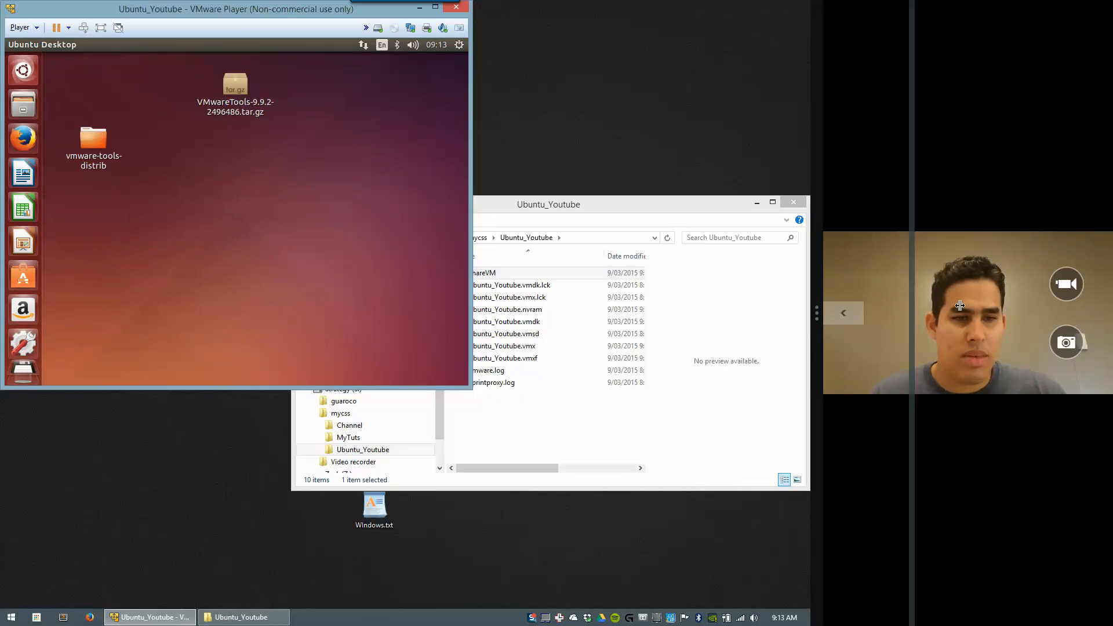
drag(960, 305, 1094, 293)
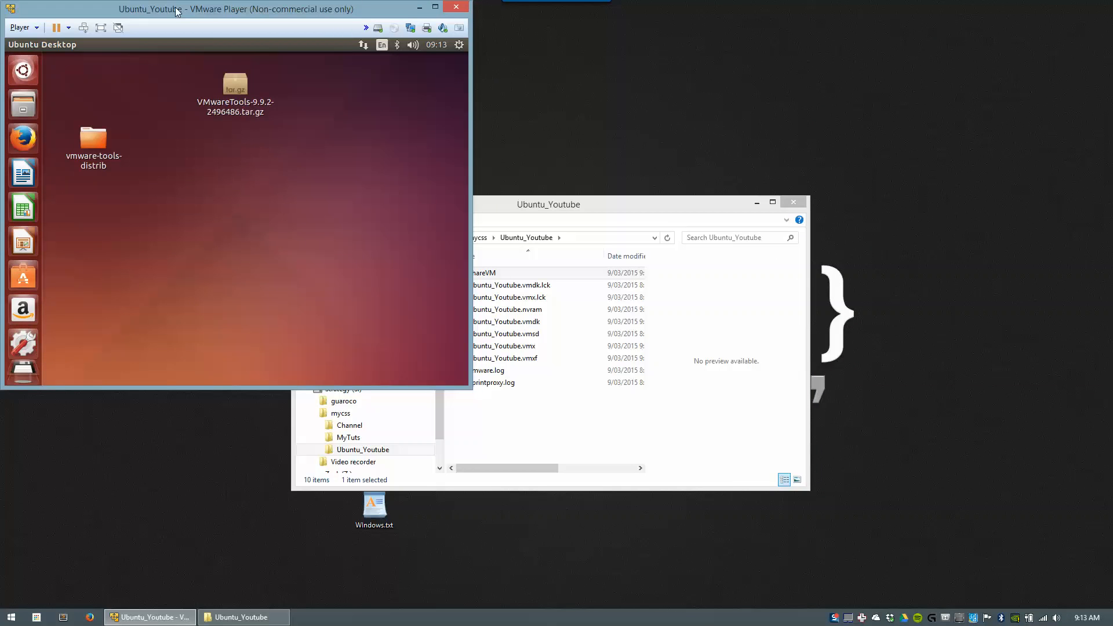
drag(193, 18, 255, 32)
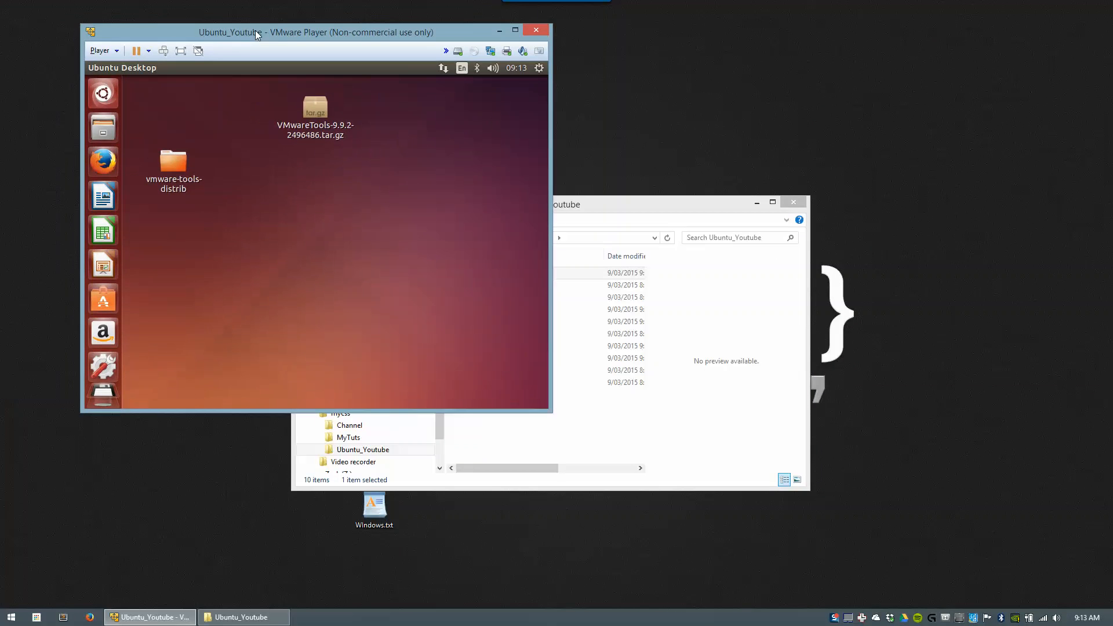
click(181, 51)
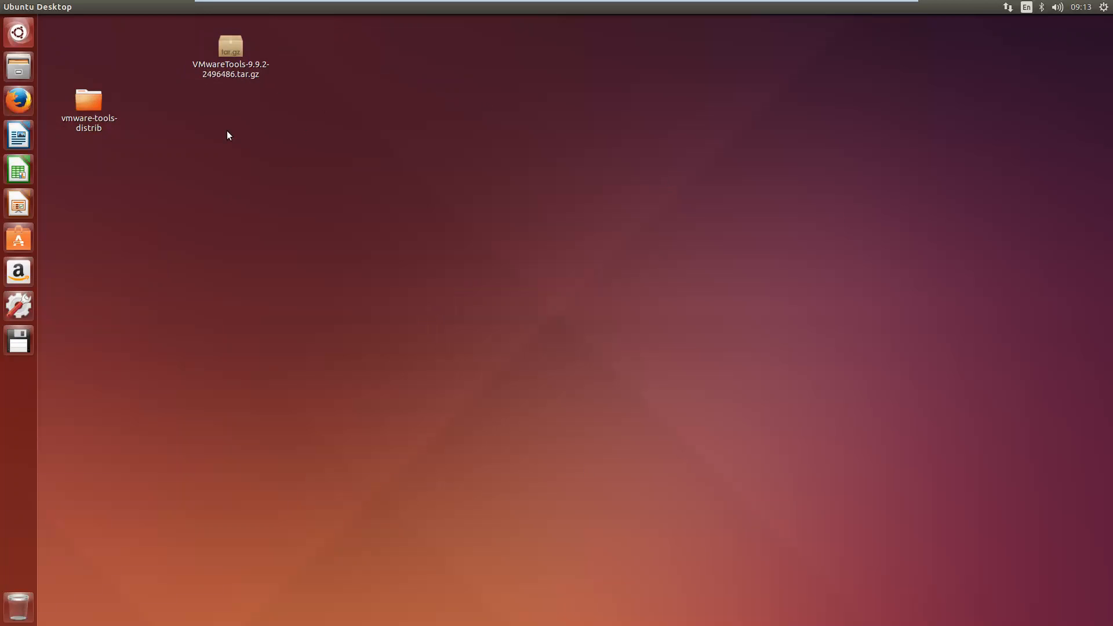
Step: Confirm the 1920 x 1080 resolution in Screen Display settings, then exit full screen
right_click(282, 224)
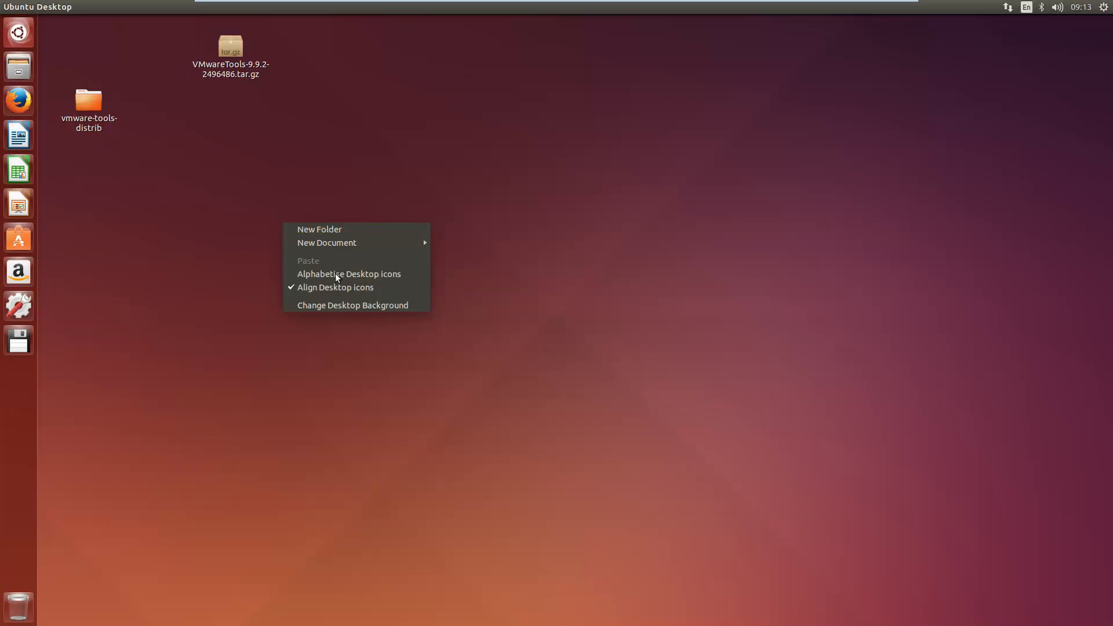
click(191, 233)
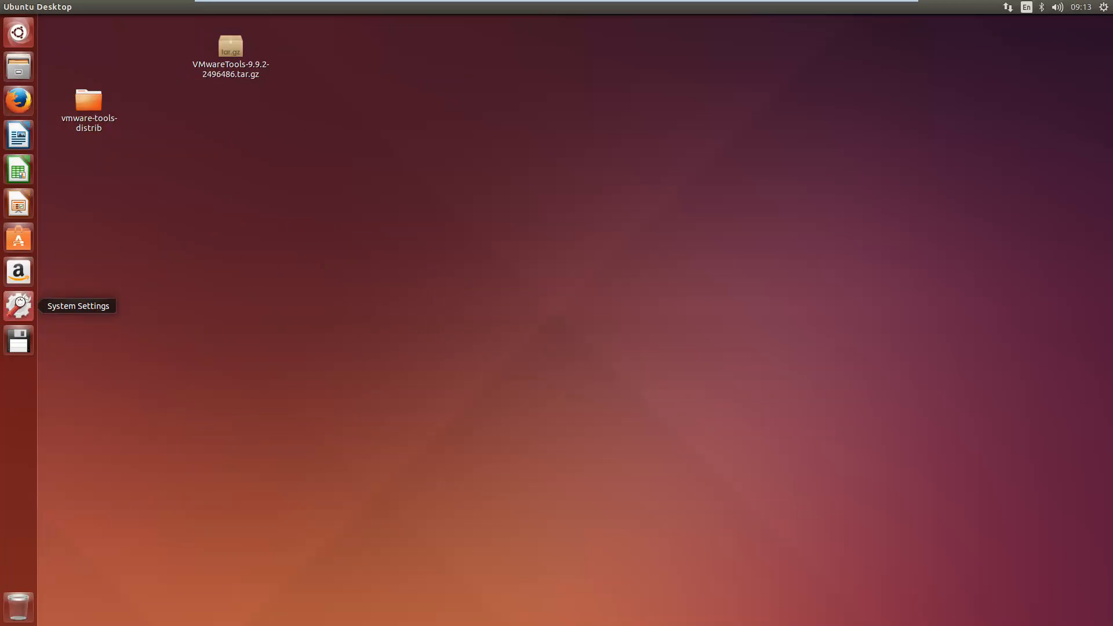
click(19, 306)
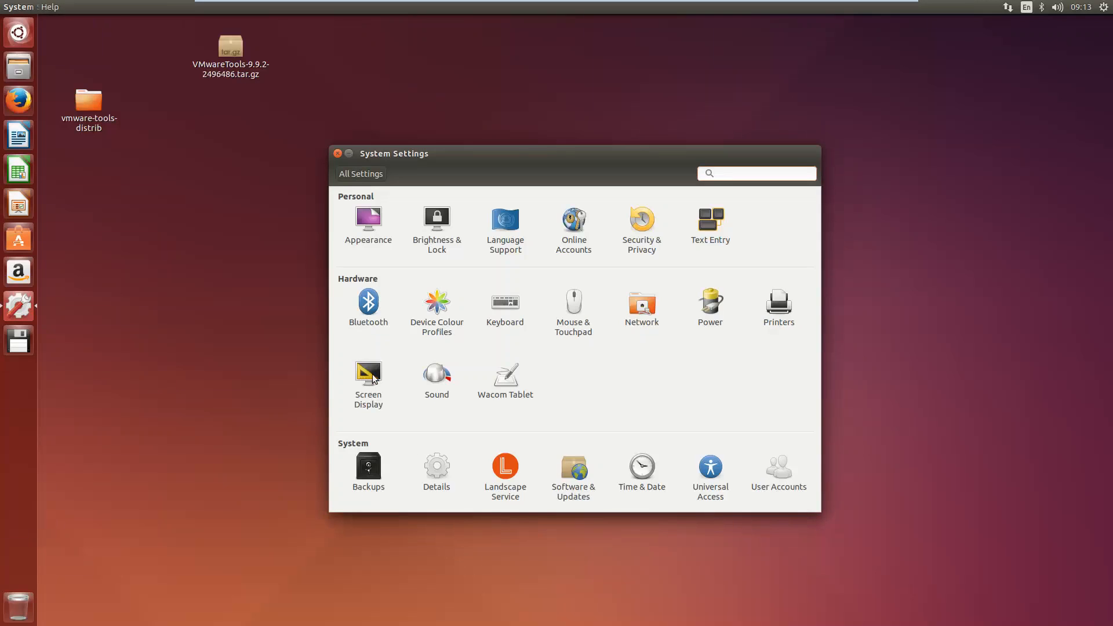
click(371, 377)
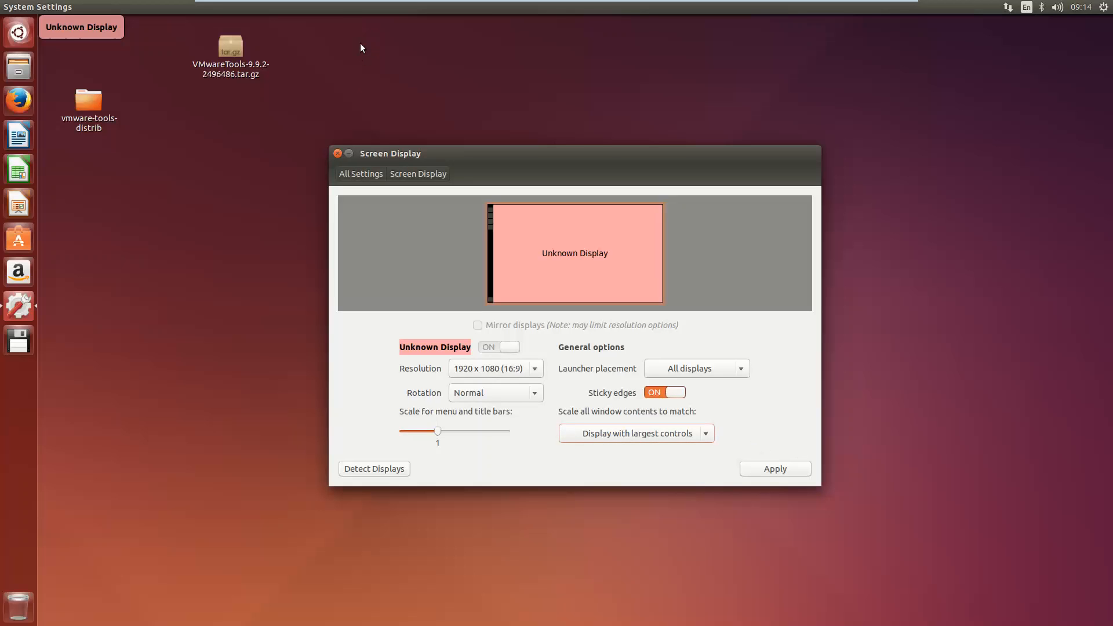
mouse_move(350, 10)
click(337, 153)
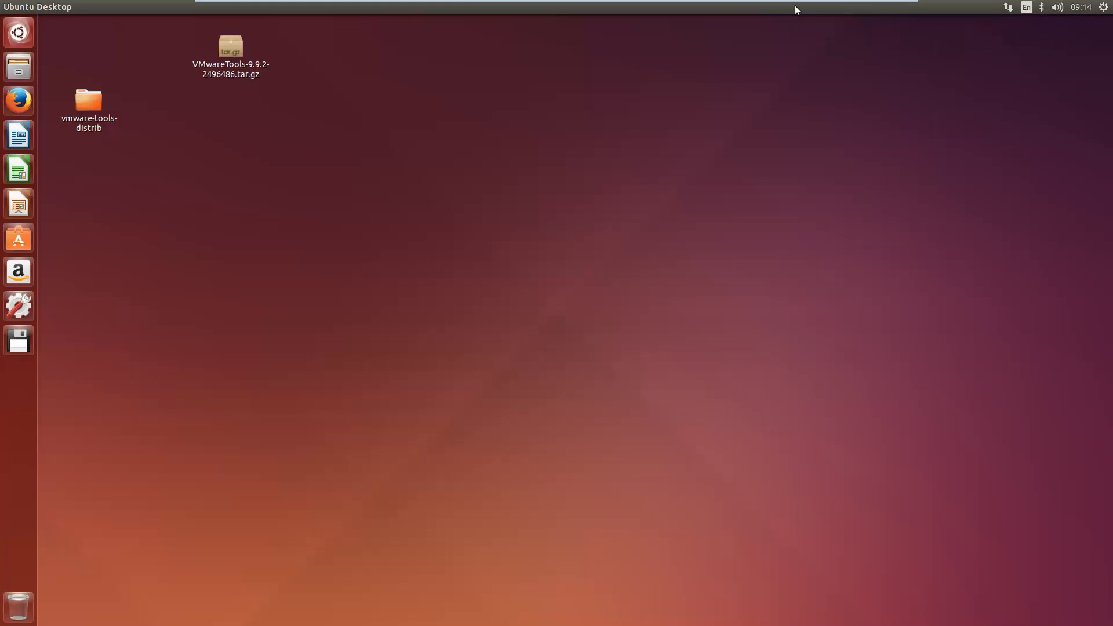
mouse_move(795, 5)
click(322, 9)
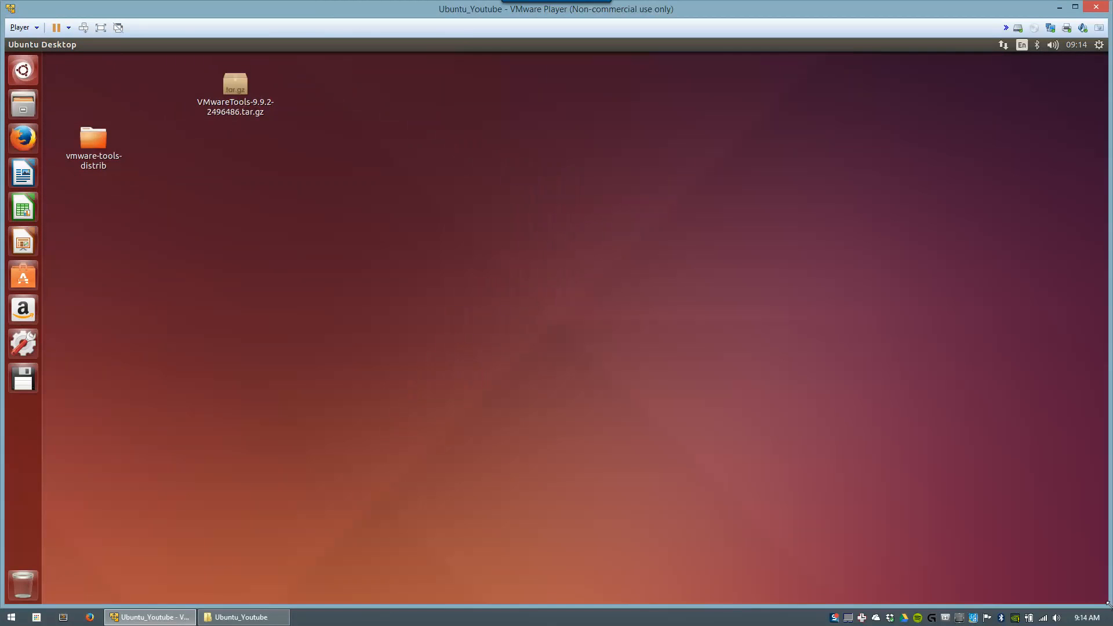
Step: Drag Windows.txt from the host desktop onto the Ubuntu guest desktop
drag(1107, 604, 397, 311)
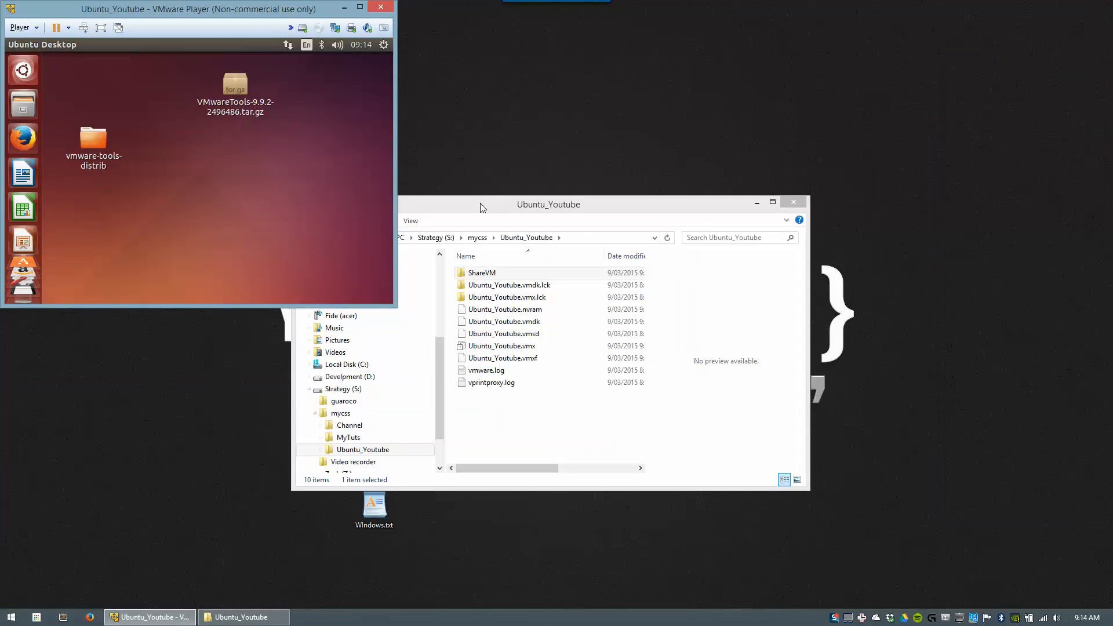
drag(480, 203, 784, 74)
drag(374, 505, 240, 202)
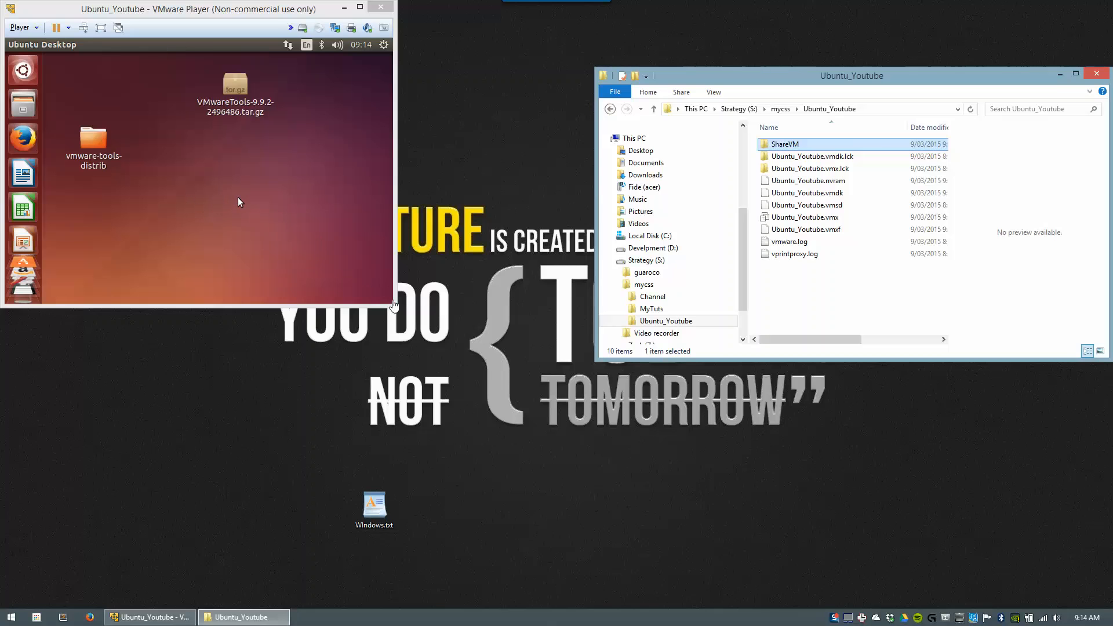
click(385, 286)
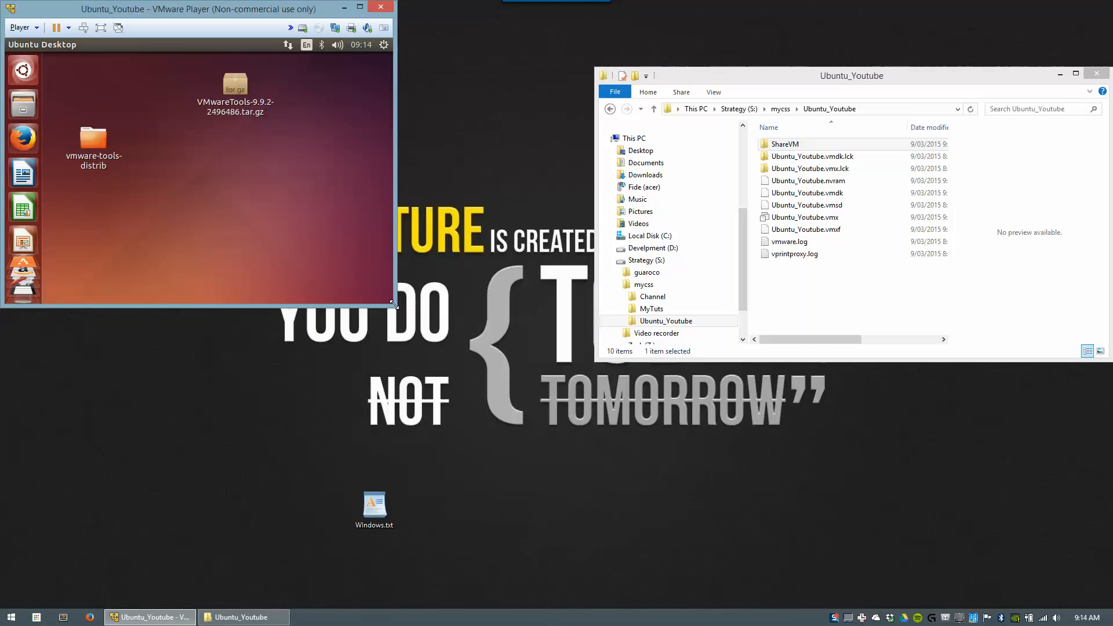
drag(393, 304, 426, 345)
drag(374, 507, 255, 190)
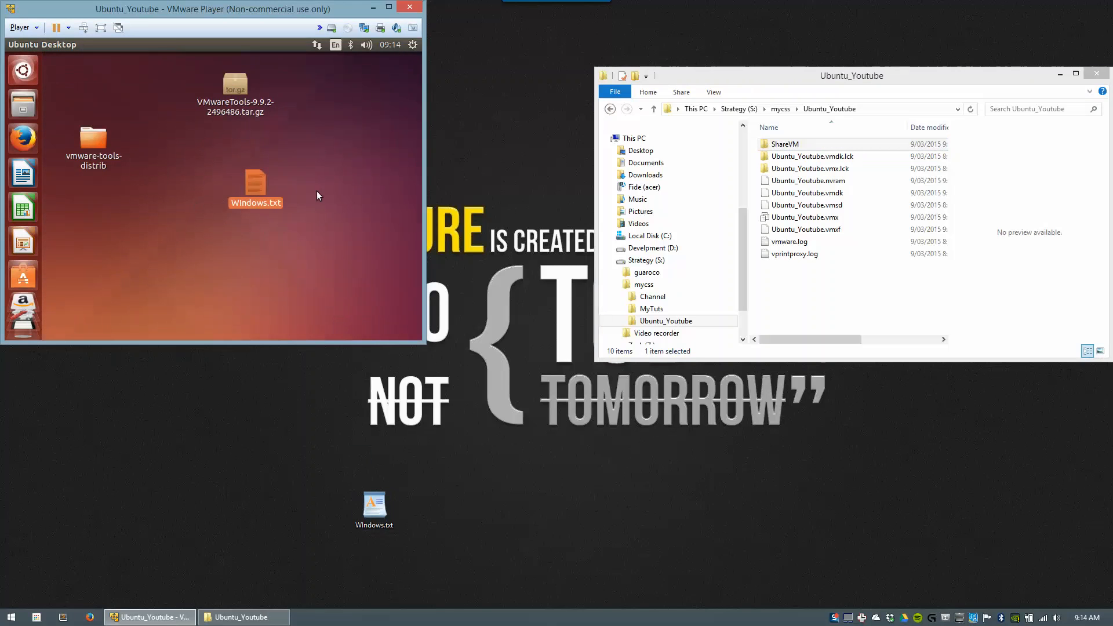
Step: Type test text into the guest Windows.txt and save it, then confirm the host copy is unchanged
drag(317, 143, 182, 240)
double_click(255, 182)
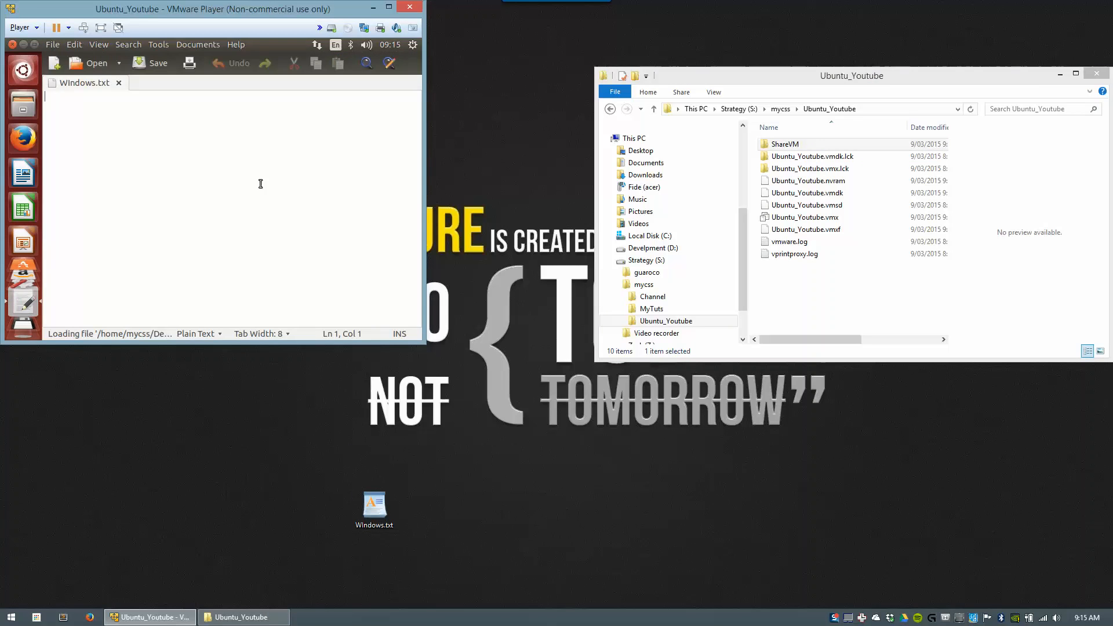
text(s)
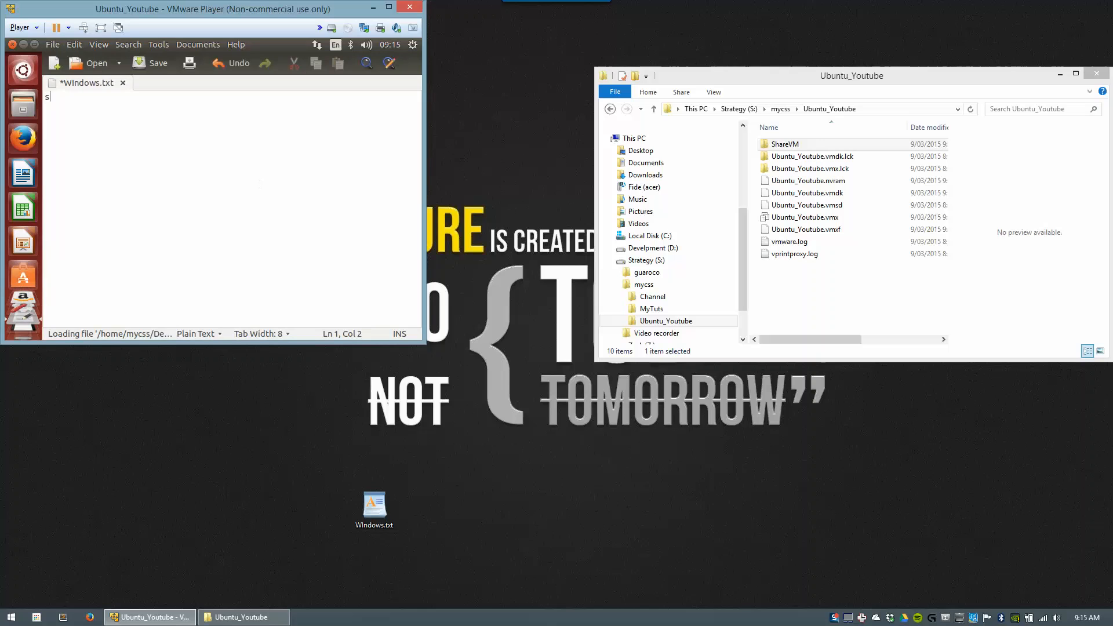
text(aomsdkfsjdf aljsfkajdf)
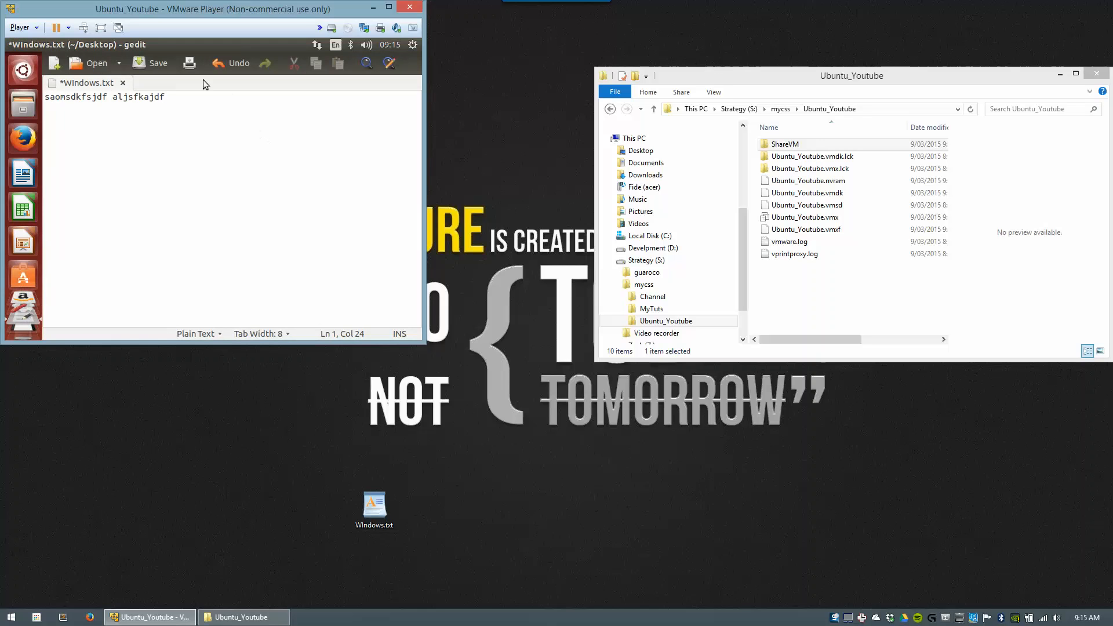
click(147, 60)
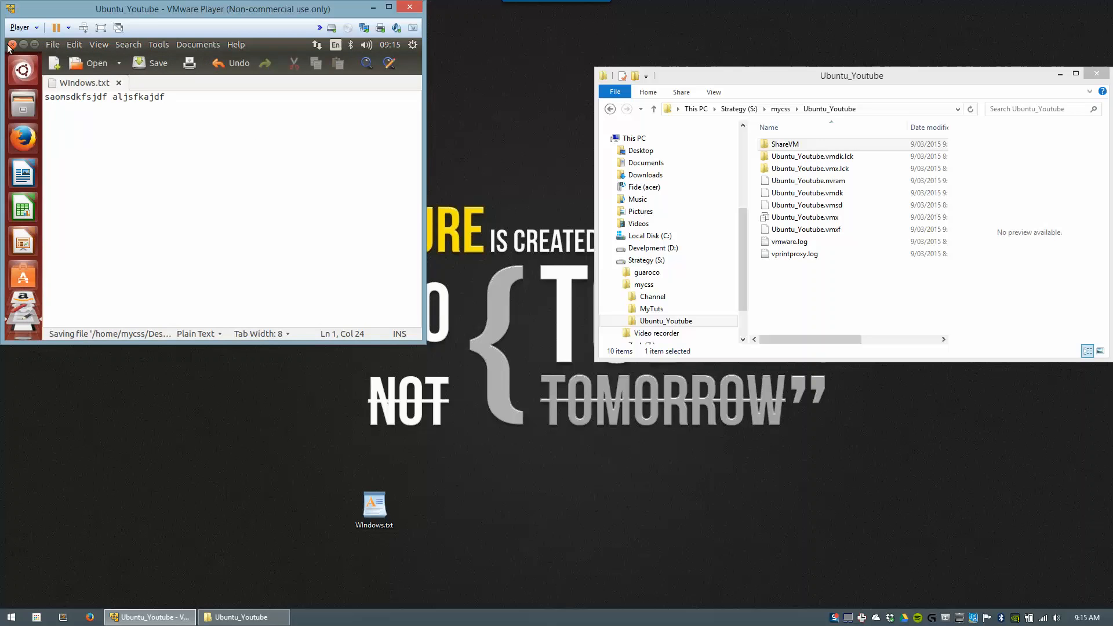
click(12, 44)
double_click(374, 504)
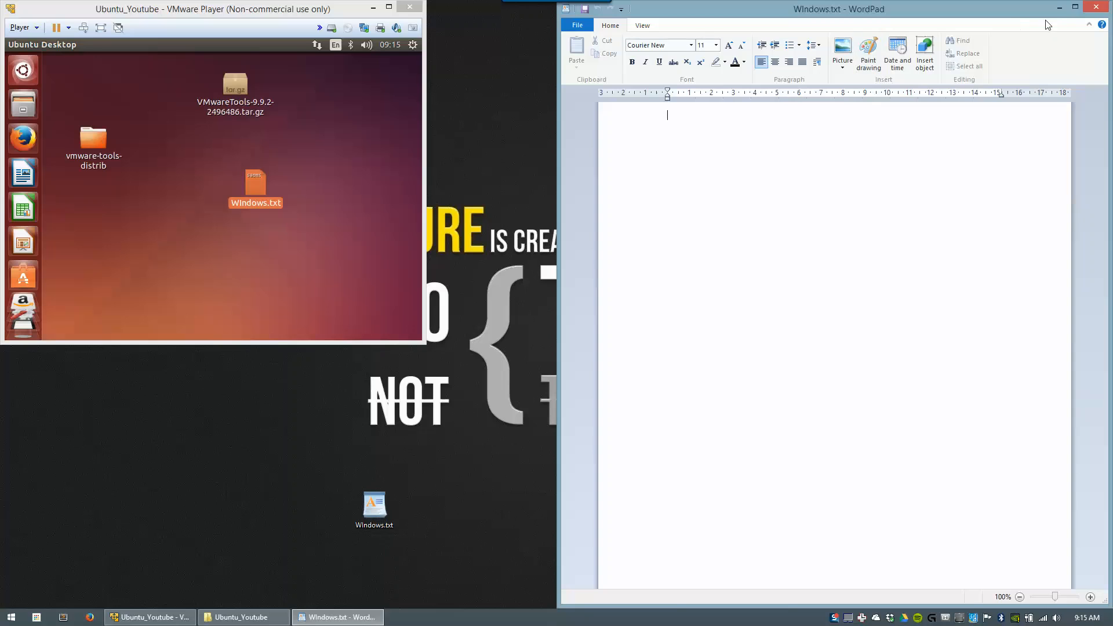
click(1096, 7)
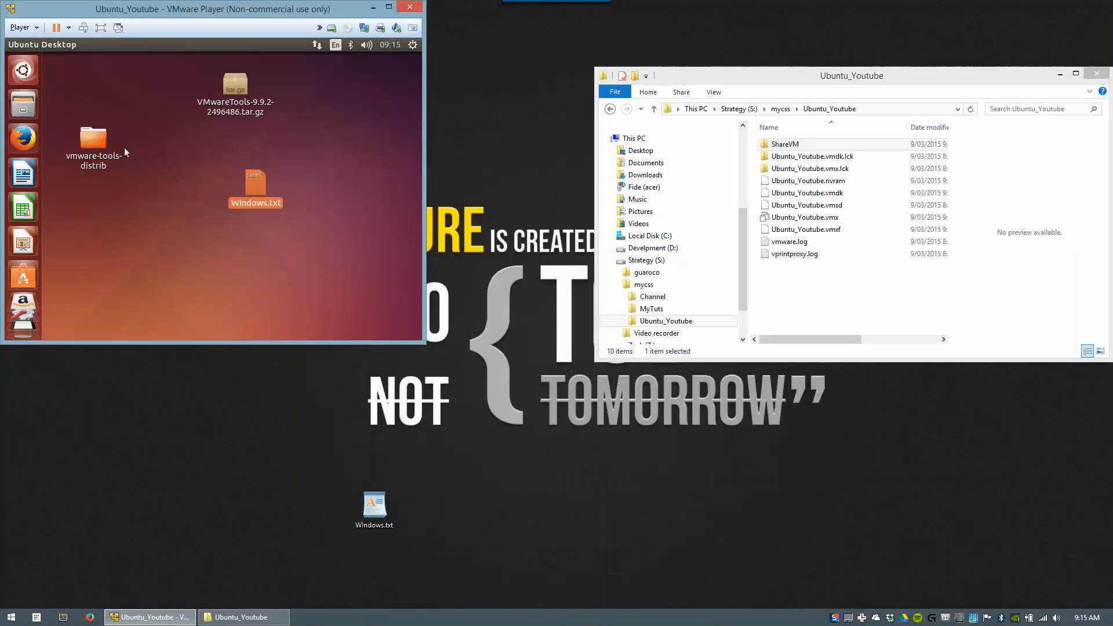
Step: Browse to /mnt/hgfs in Ubuntu's Files manager and confirm it is still empty
click(19, 105)
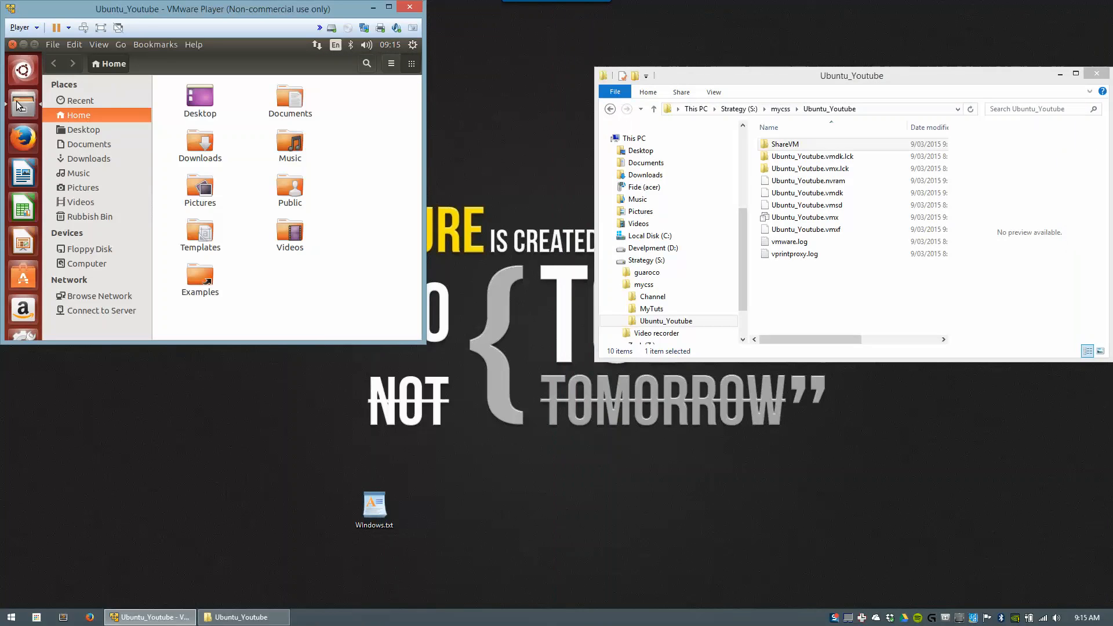
click(84, 264)
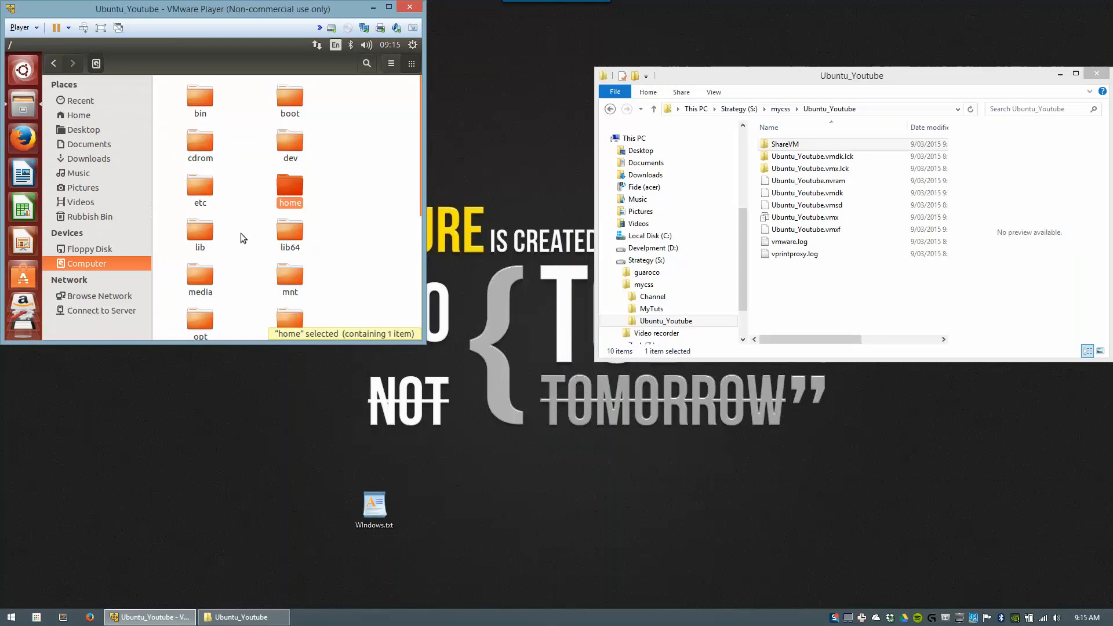
double_click(293, 283)
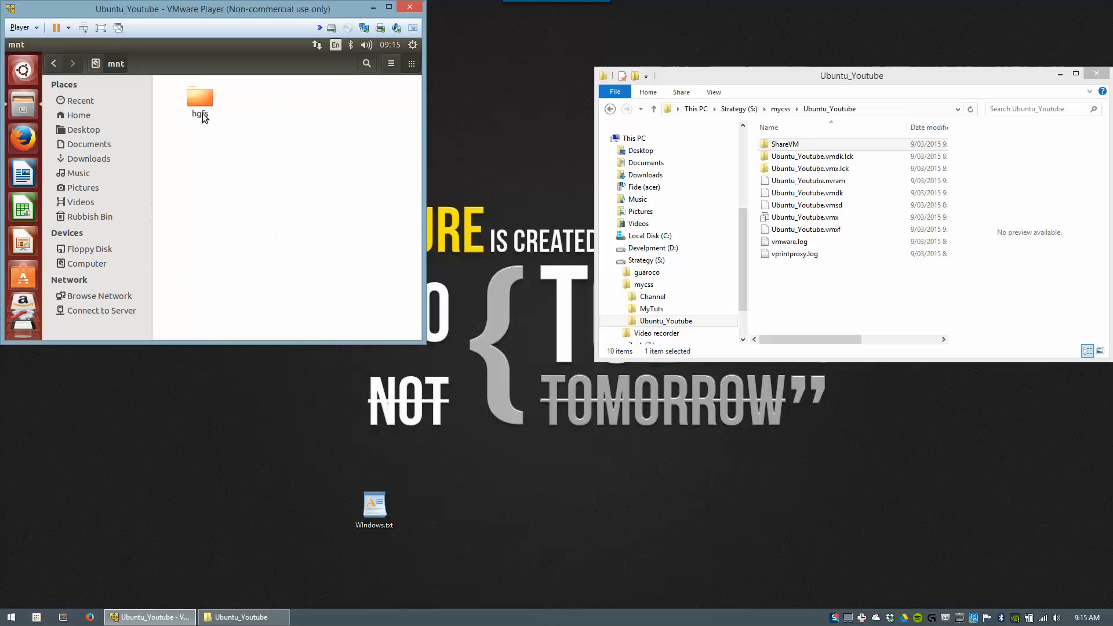
double_click(200, 96)
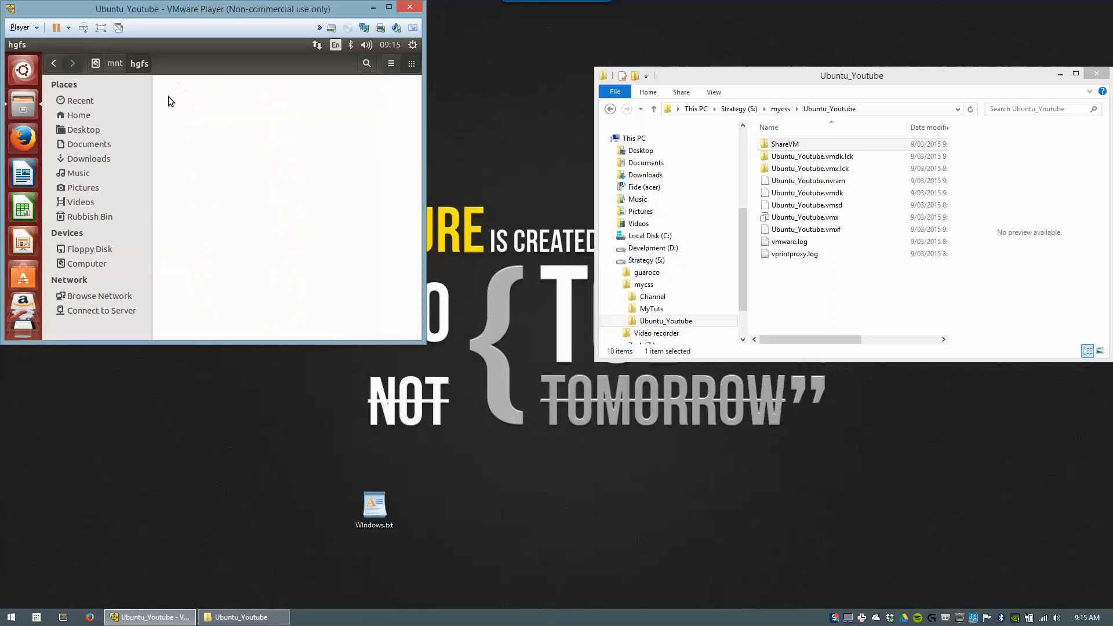
drag(157, 80, 333, 232)
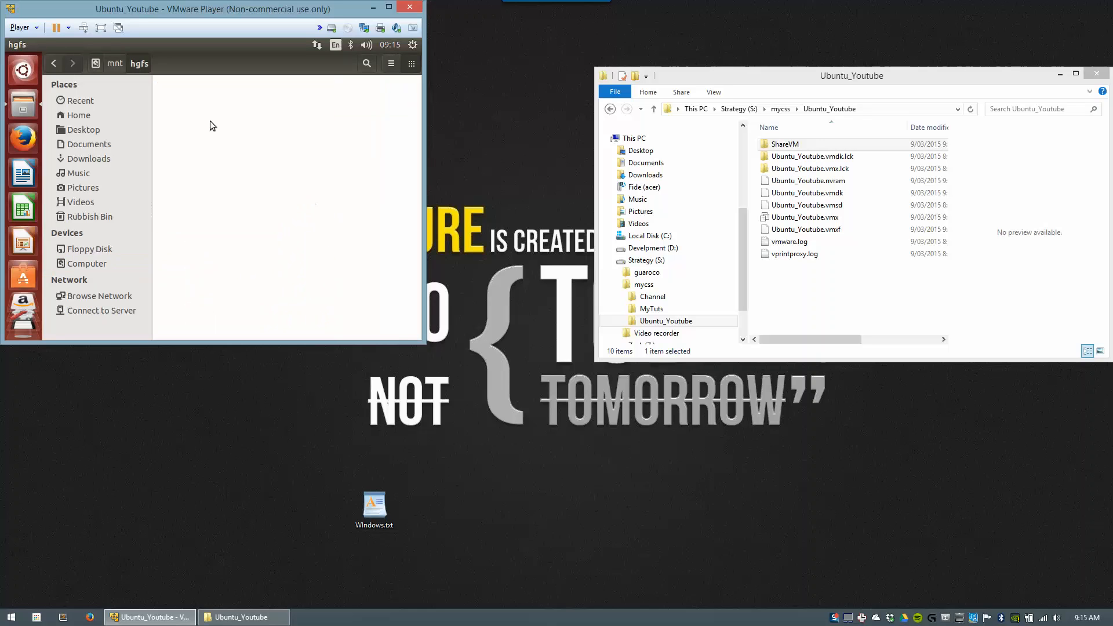
Step: Set Shared Folders to Always enabled in the VM's Options settings and begin adding a share
click(33, 27)
mouse_move(38, 102)
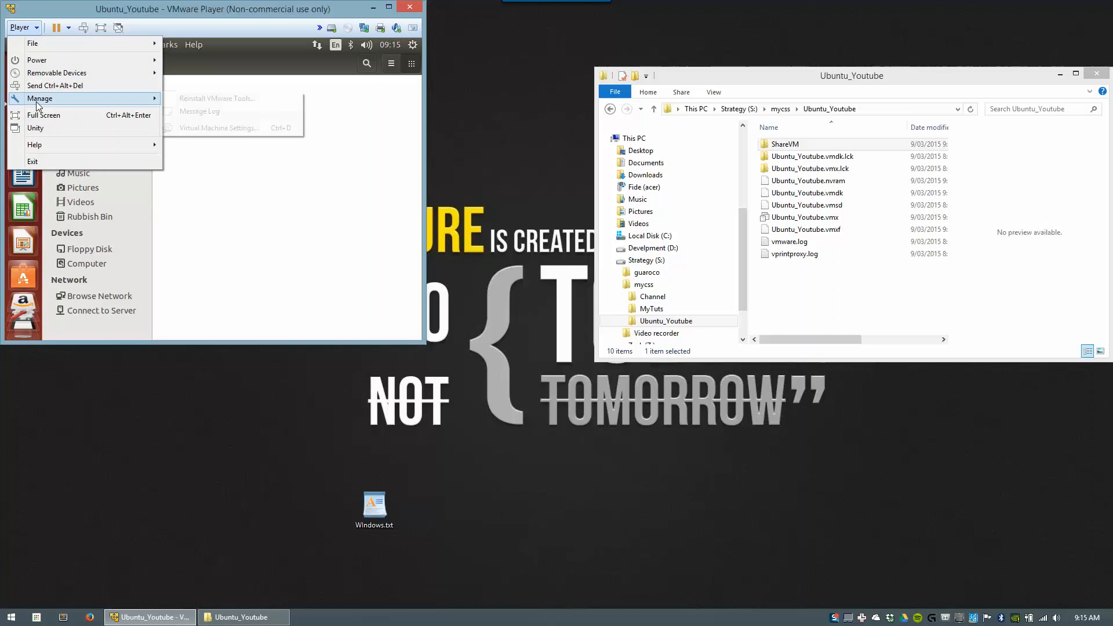
click(225, 129)
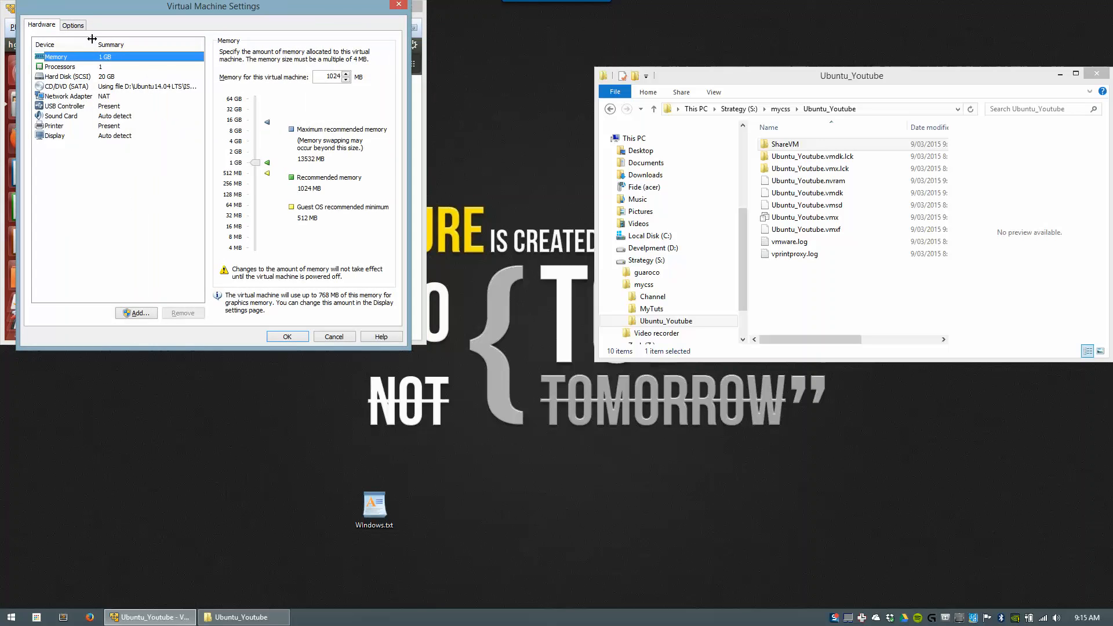
click(73, 25)
click(65, 80)
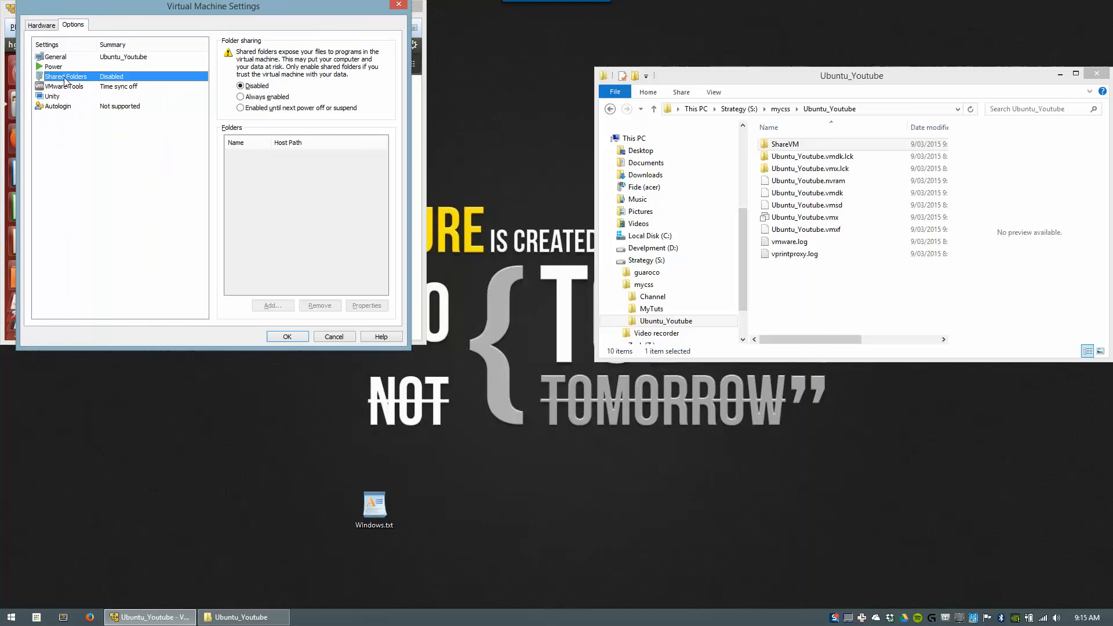
click(240, 96)
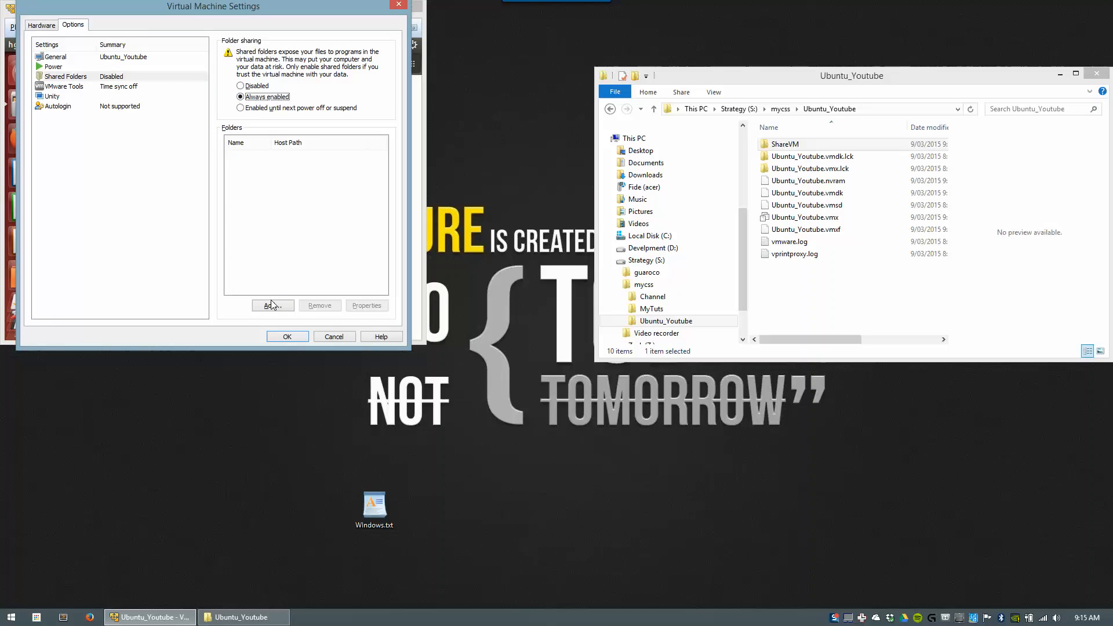
click(272, 305)
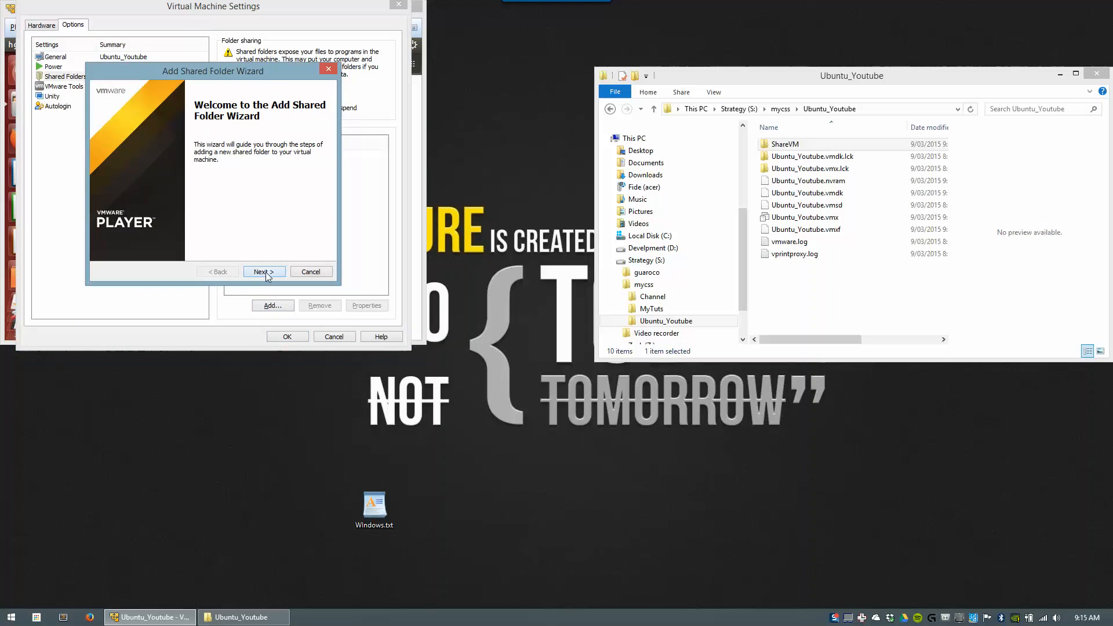
Step: Add a shared folder pointing to S:\mycss\Ubuntu_Youtube\ShareVM through the wizard
click(264, 272)
click(307, 133)
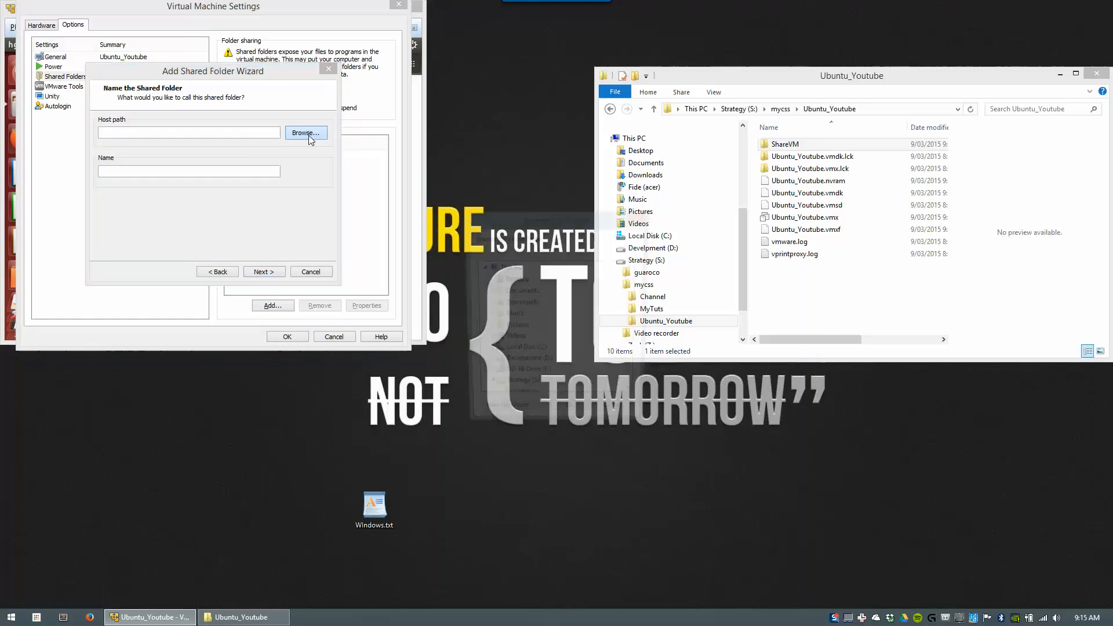
drag(635, 304, 634, 348)
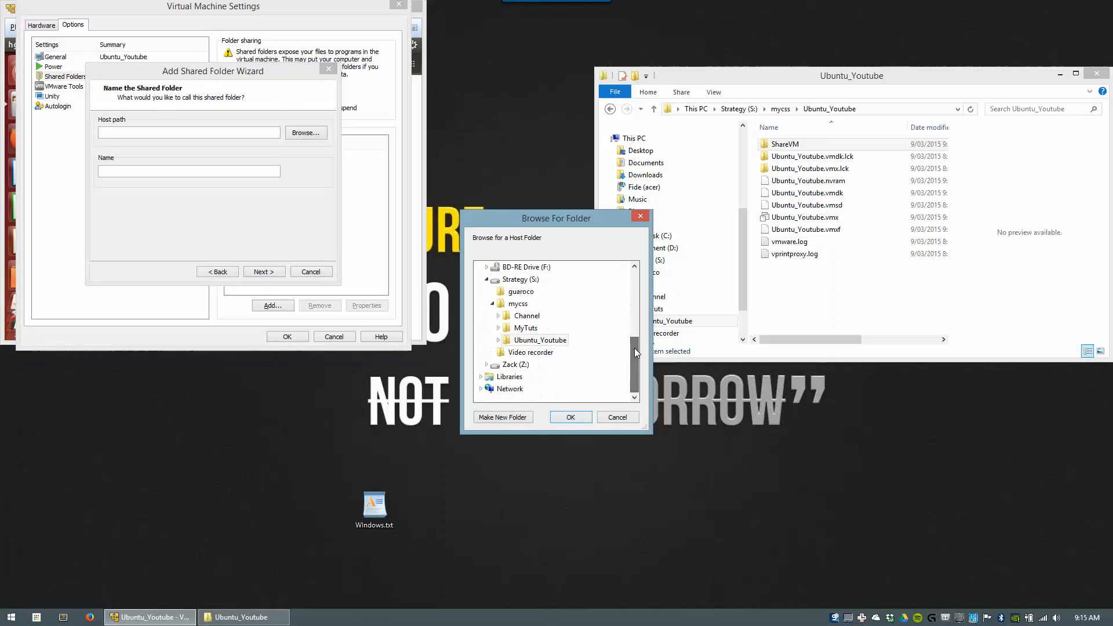
click(500, 341)
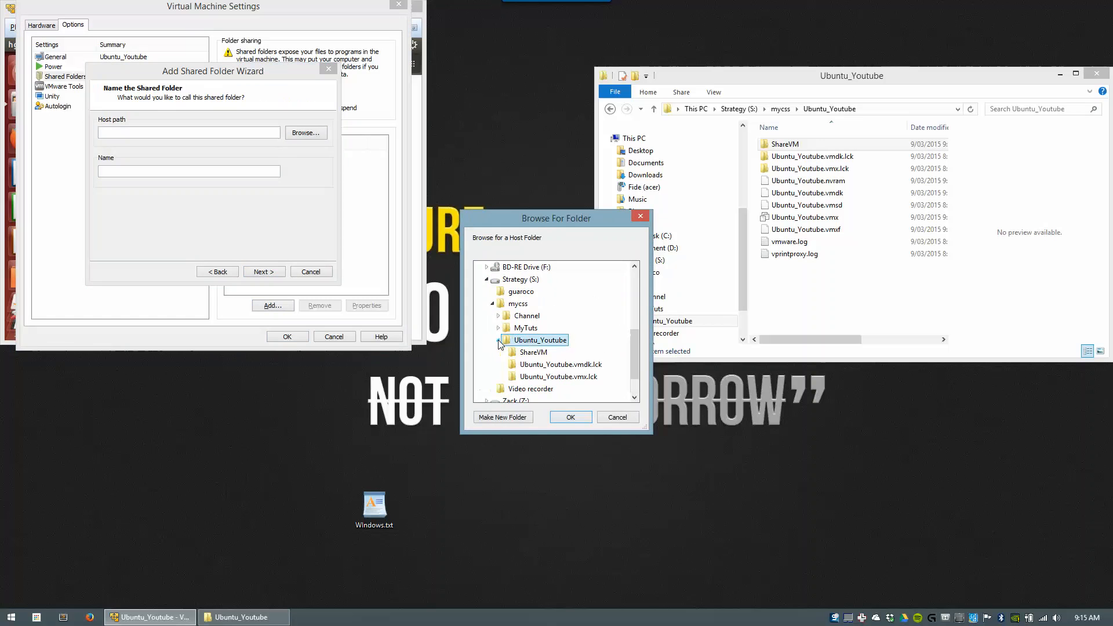
click(531, 353)
click(571, 417)
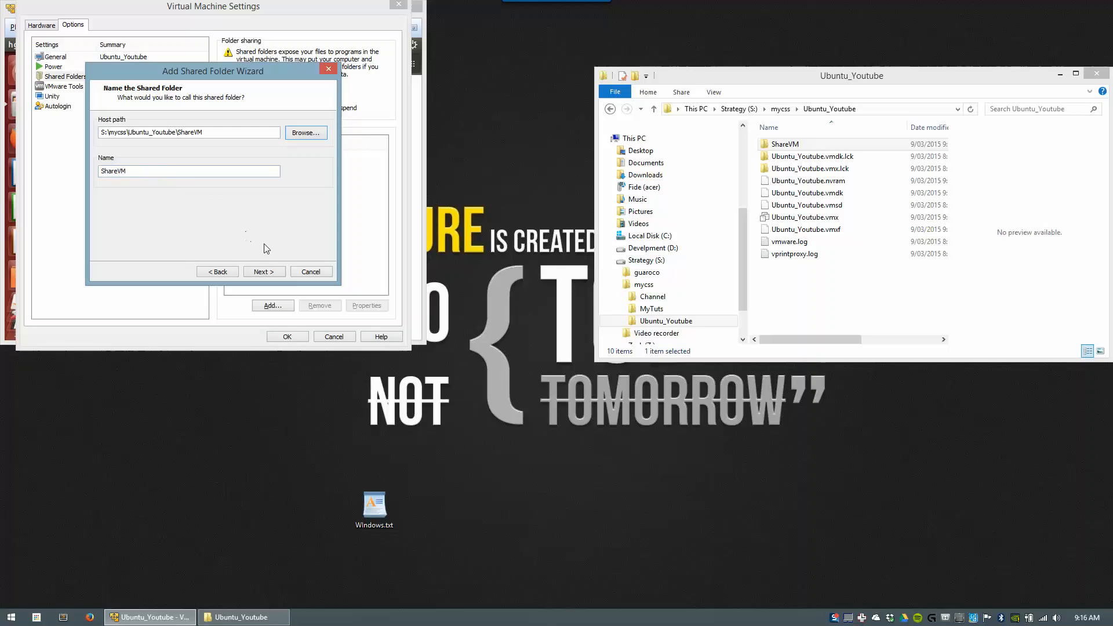
click(264, 272)
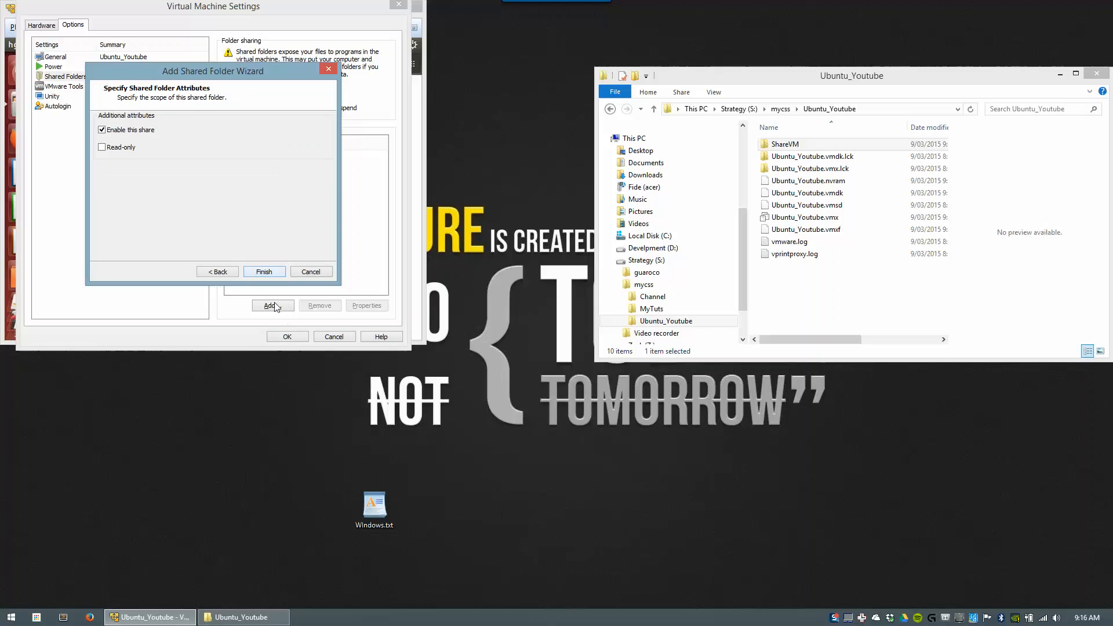
click(269, 273)
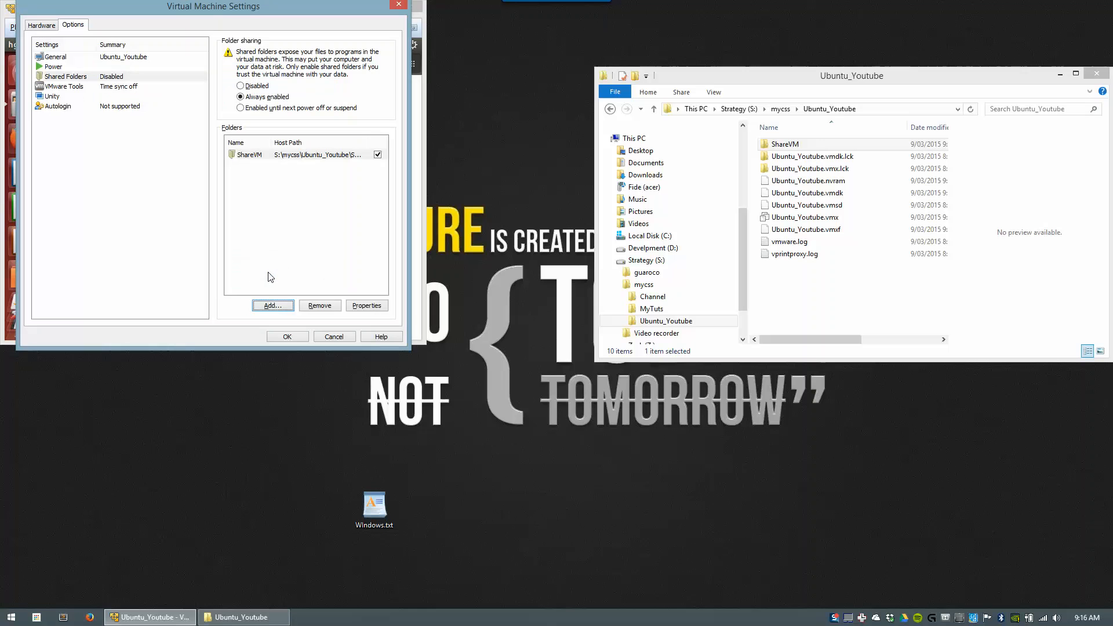
Step: Review the ShareVM share's properties, then save and close the VM settings
click(323, 156)
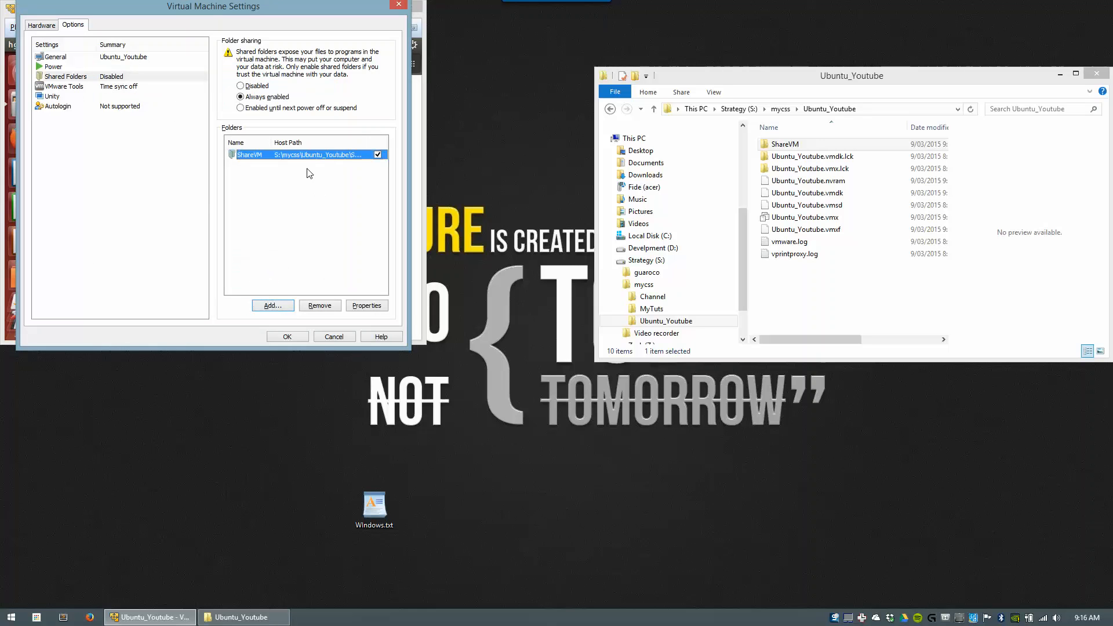
click(367, 306)
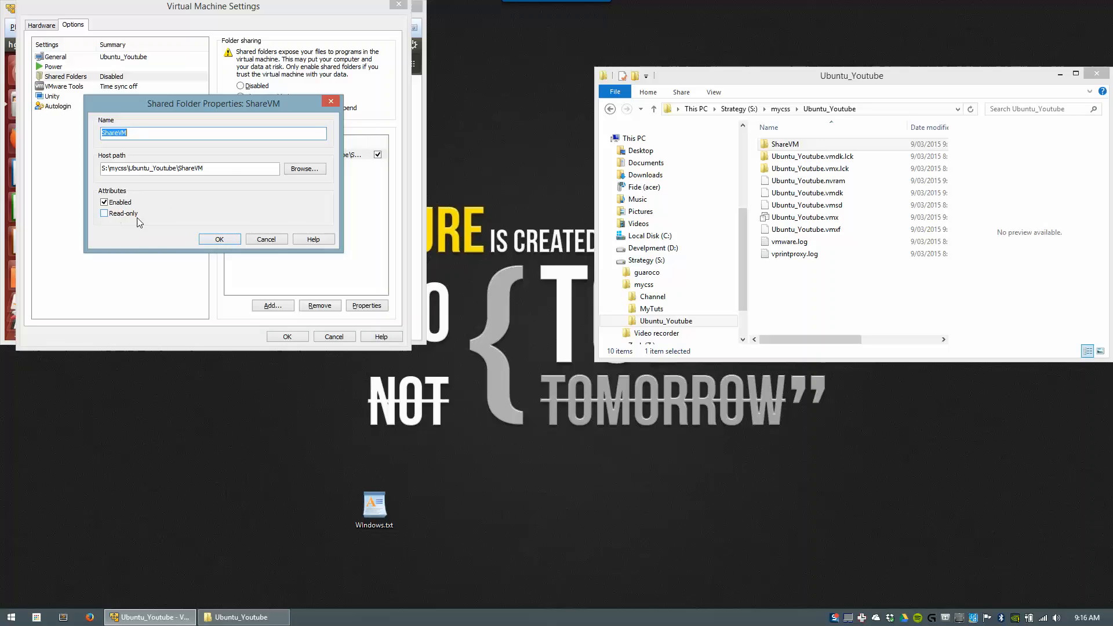
click(228, 239)
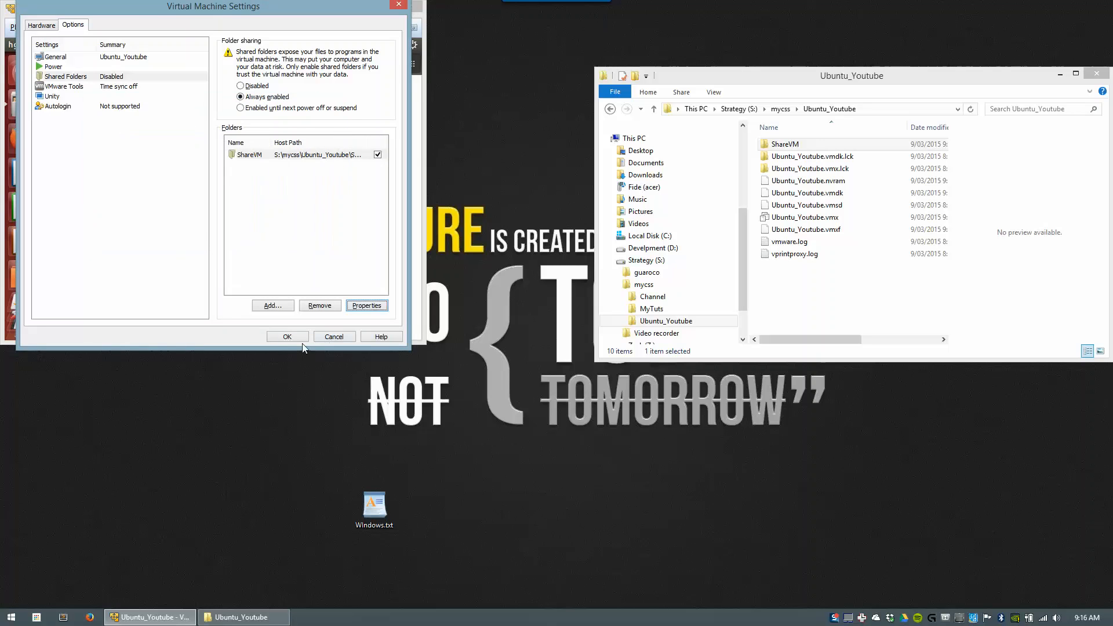
click(288, 336)
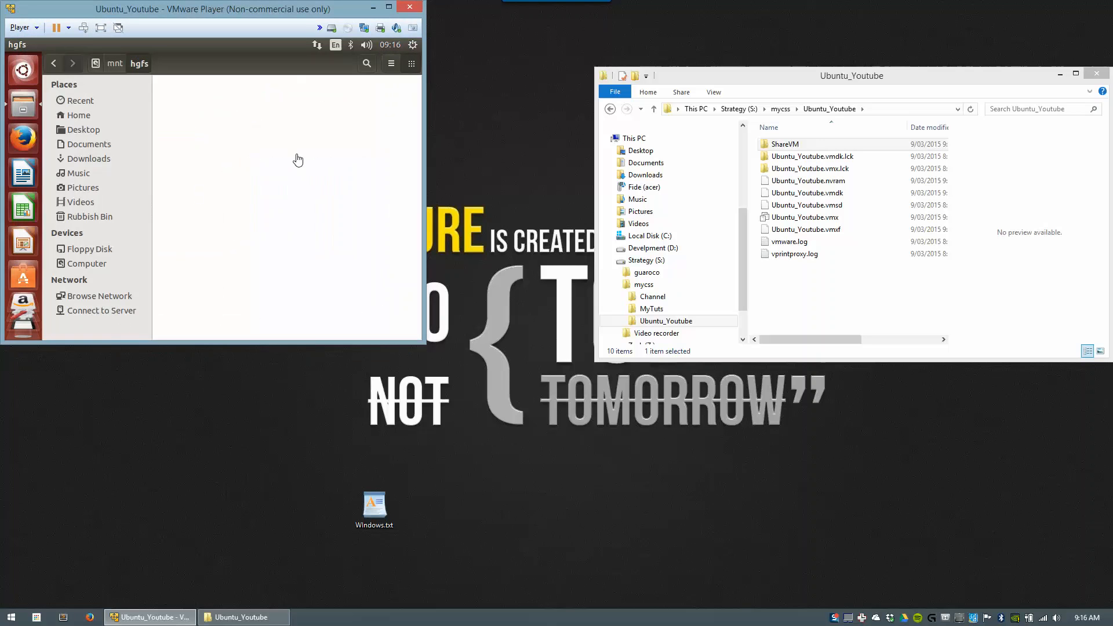
Step: Create an empty document named Ubuntu.txt inside /mnt/hgfs/ShareVM
click(114, 63)
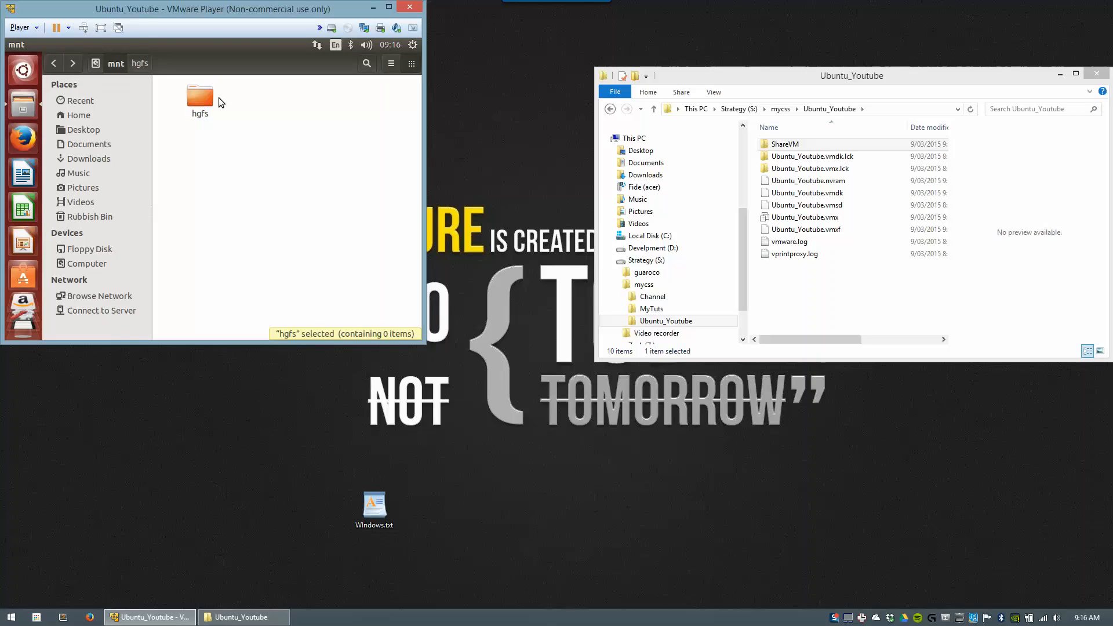
double_click(206, 98)
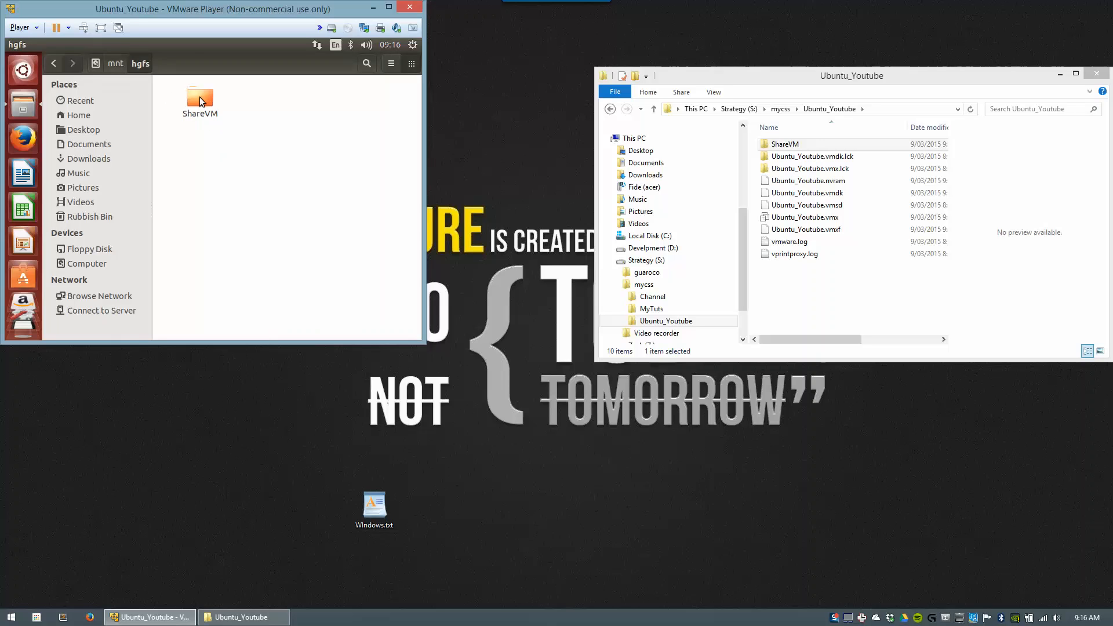
double_click(199, 96)
right_click(215, 137)
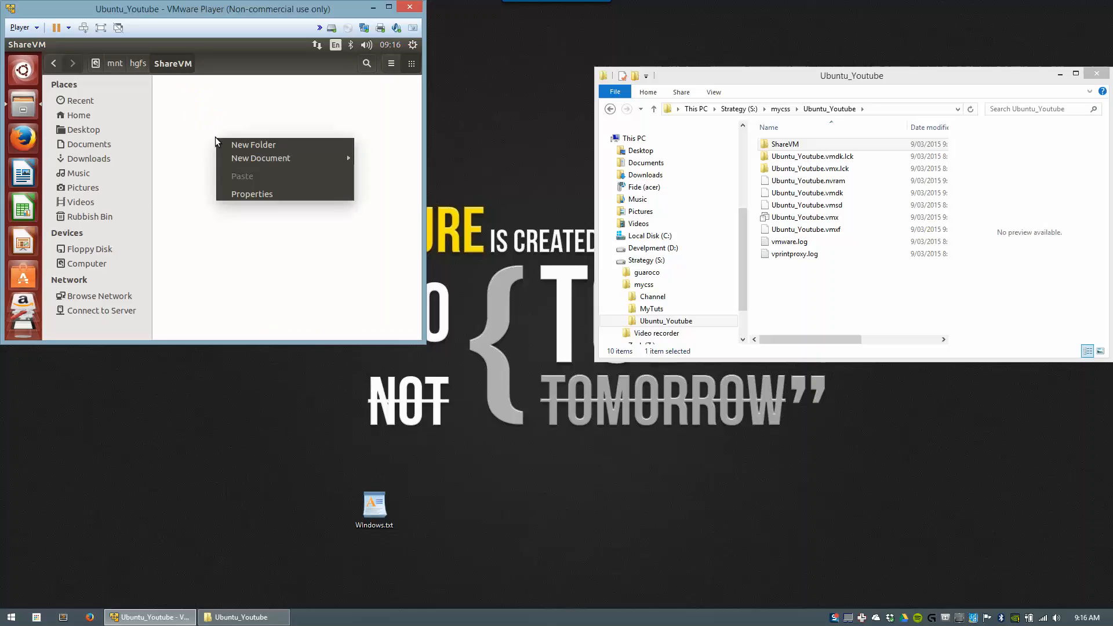
mouse_move(339, 158)
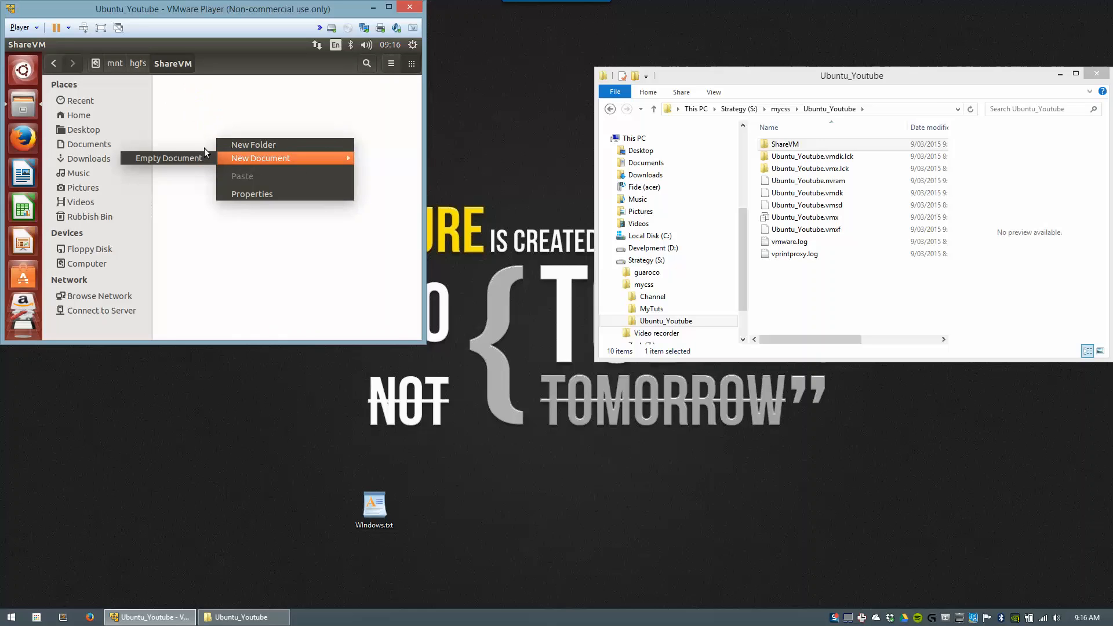
click(174, 156)
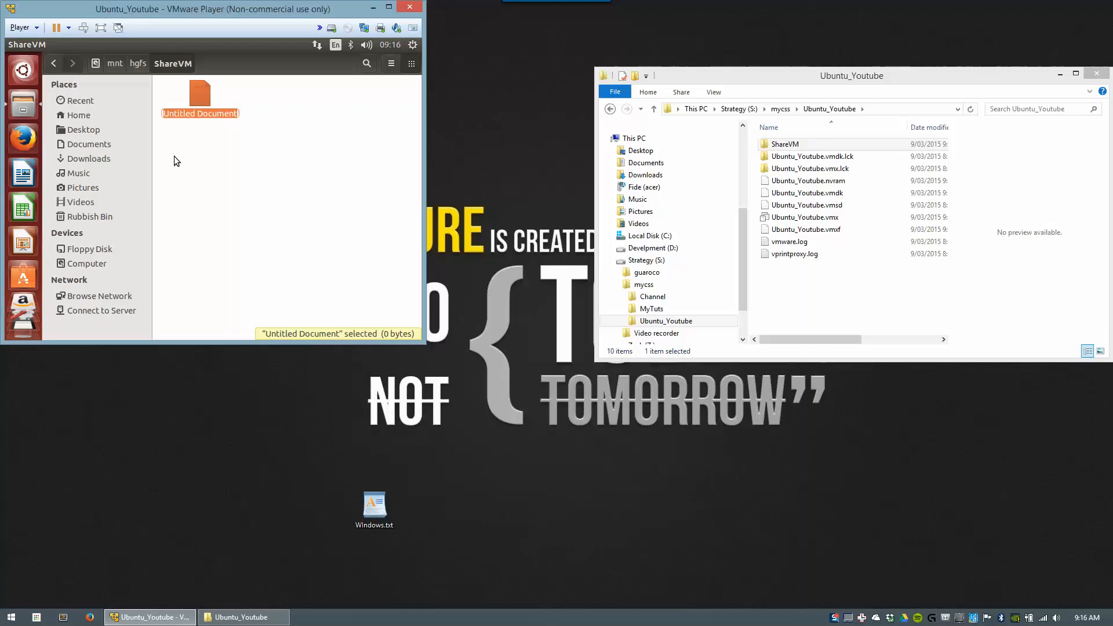
text(Ubuntu)
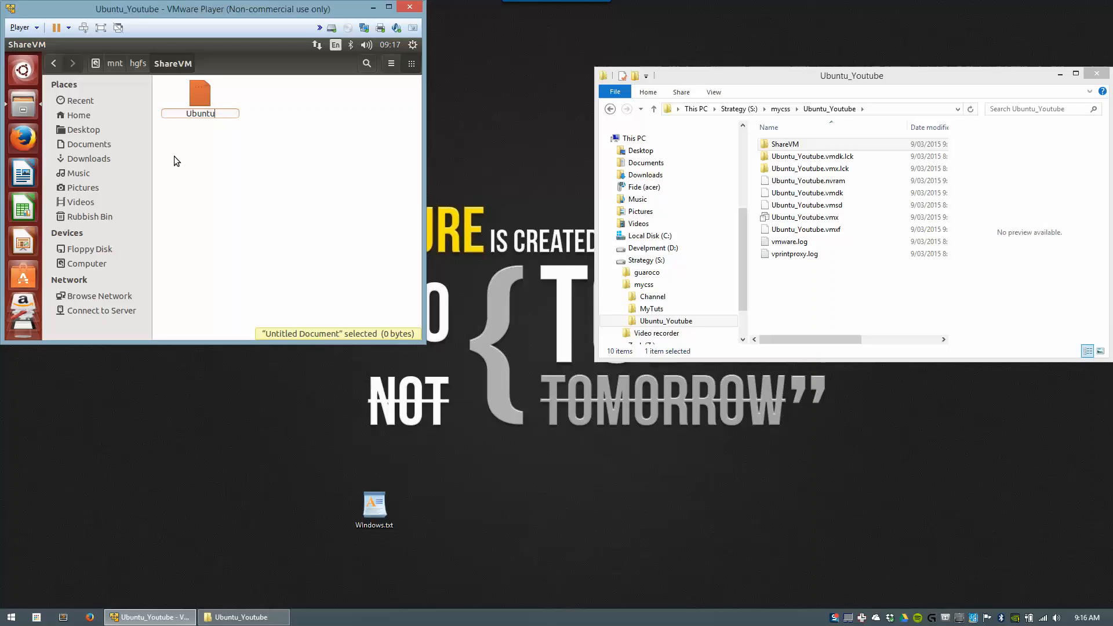
text(.txt)
key(Return)
key(Return)
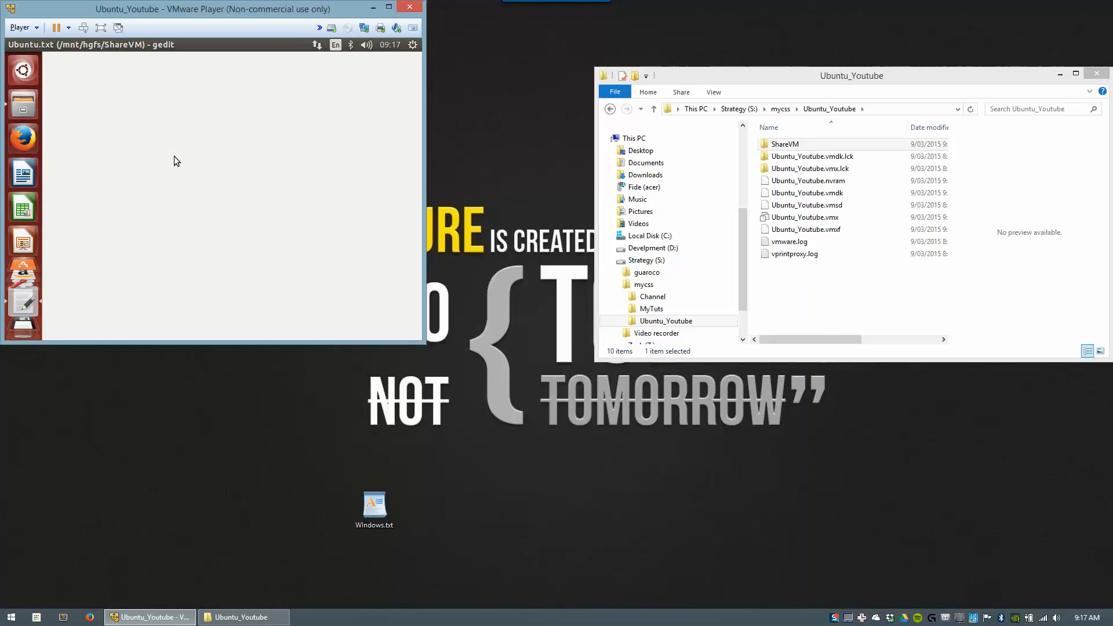
Step: Type "ubuntu is cool!!!" into Ubuntu.txt and save it
text(ub)
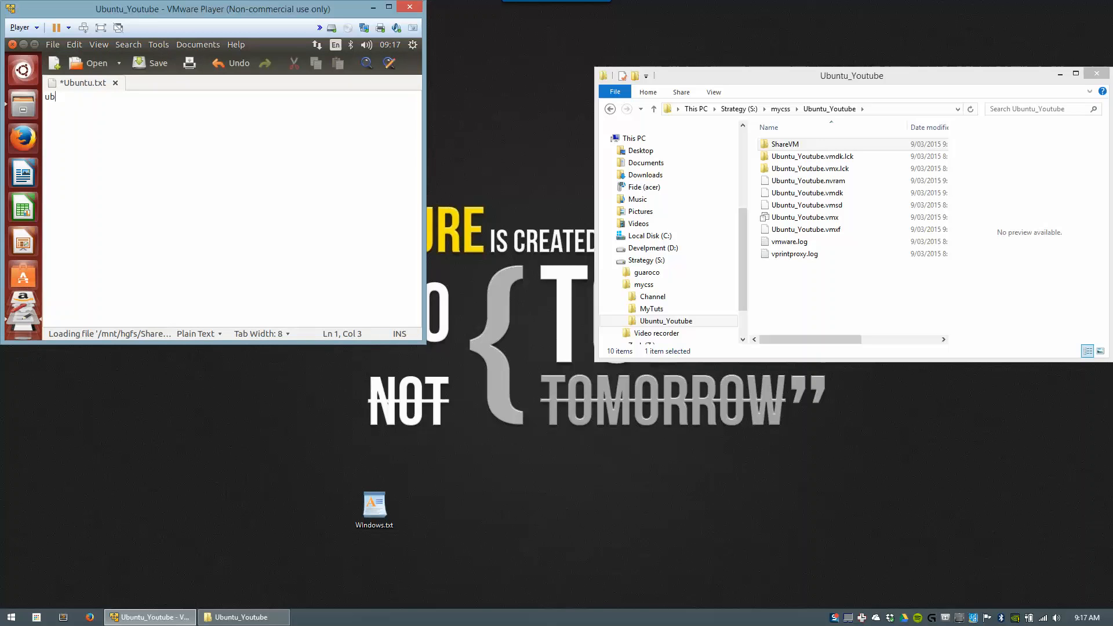
text(untu is coll)
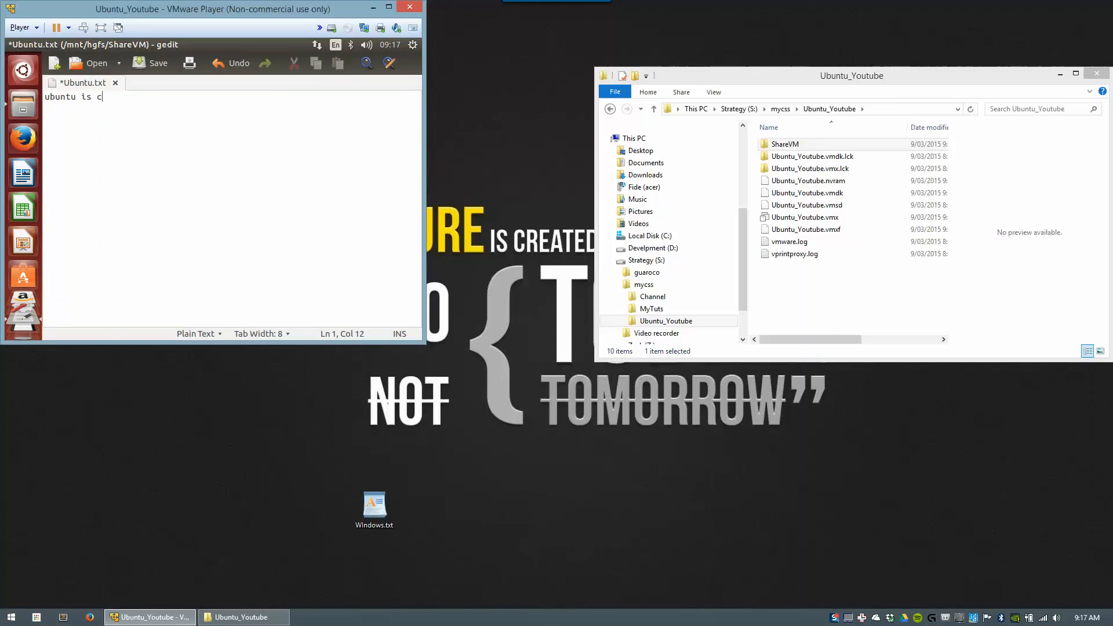
key(BackSpace)
key(BackSpace)
text(ol!!!)
key(ctrl+s)
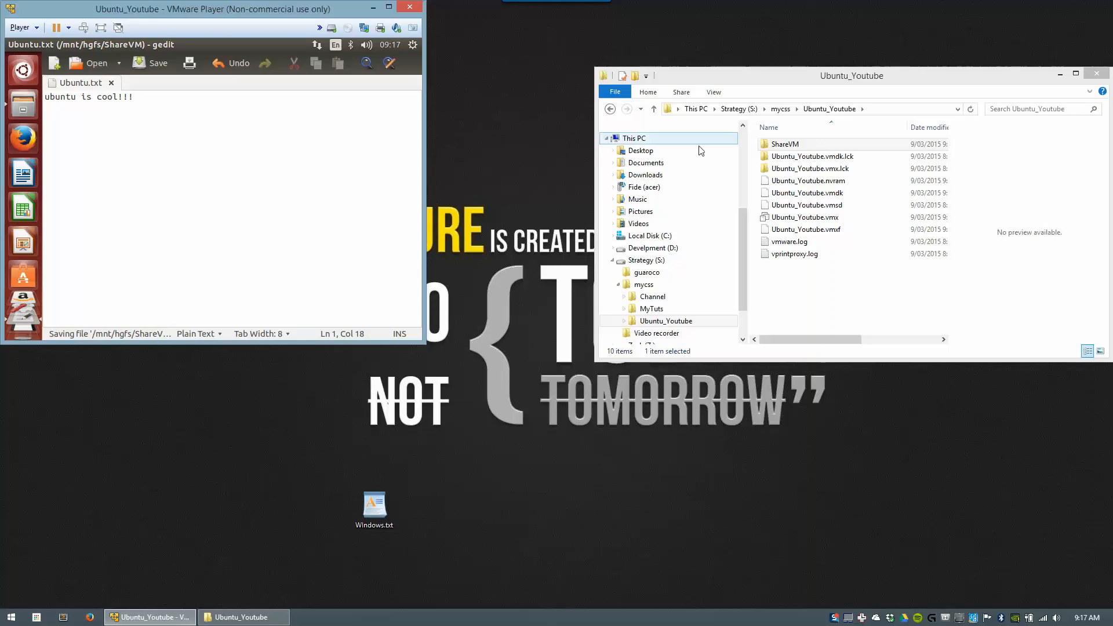
drag(810, 75, 701, 68)
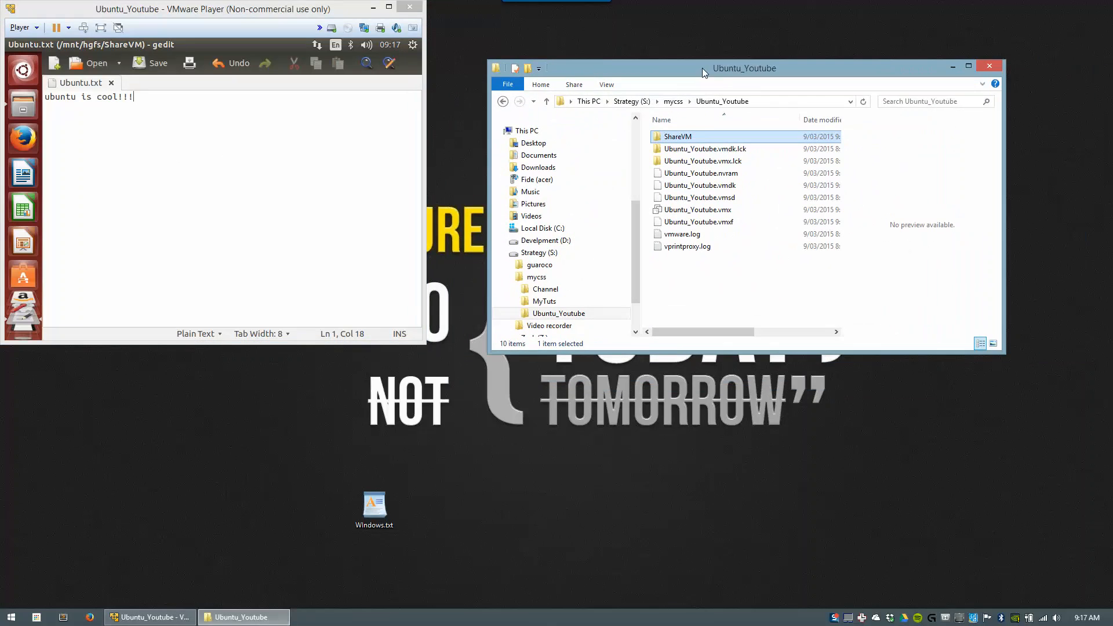
Step: Open the host's ShareVM Ubuntu.txt in WordPad, add "And why not Windows too!!!" on a new line, and save
double_click(687, 137)
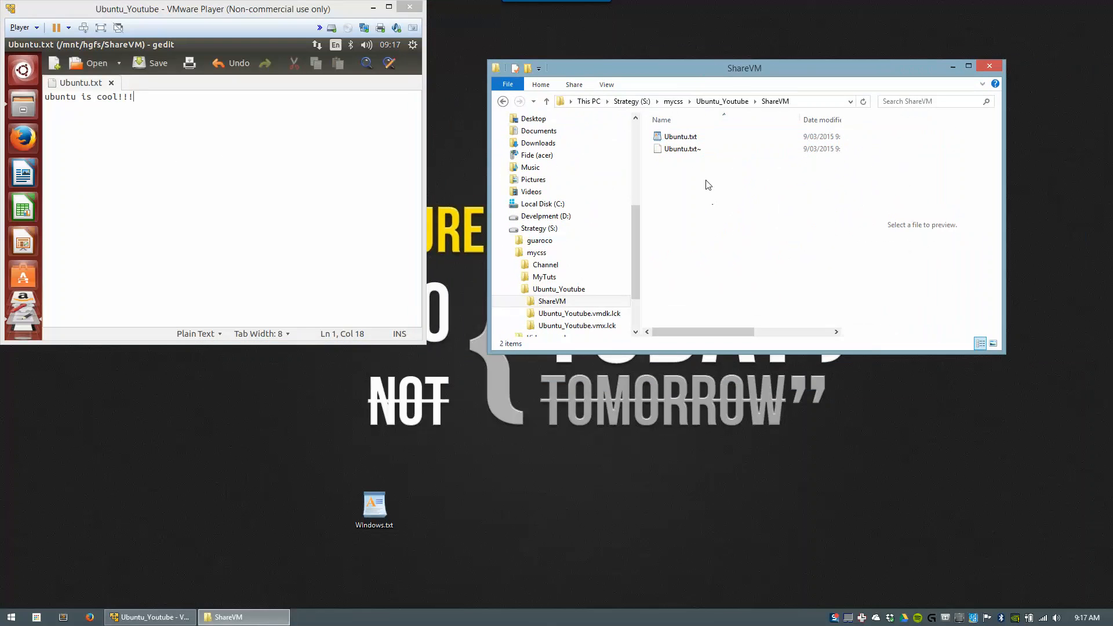
double_click(677, 137)
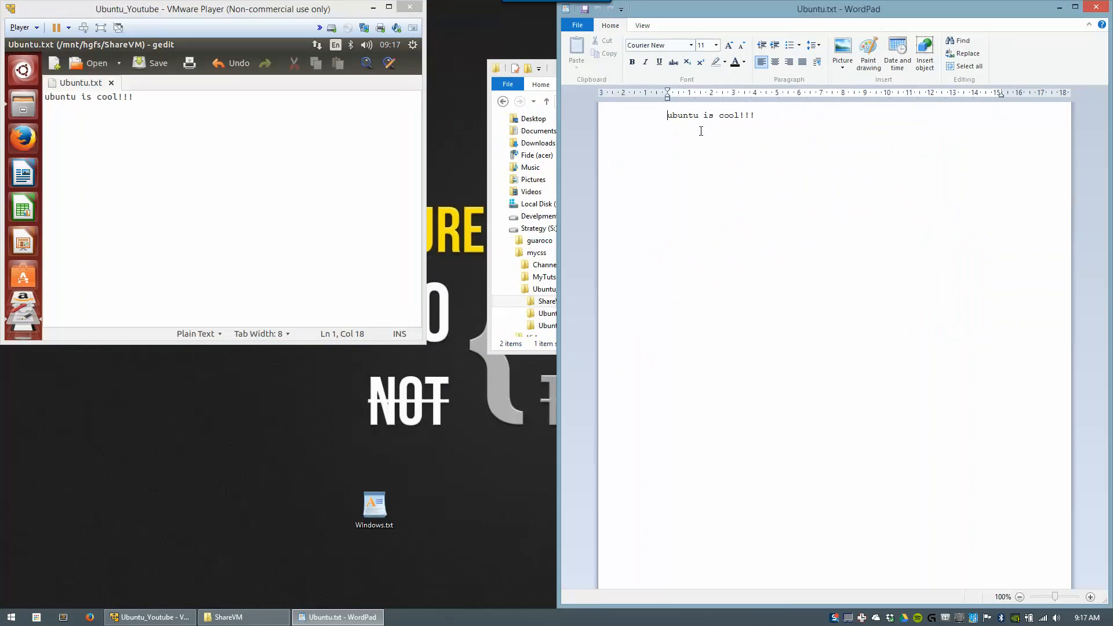
key(Return)
text(An)
text(d wi)
text(hy not )
text(Windows too)
text(!!!)
click(582, 14)
click(244, 169)
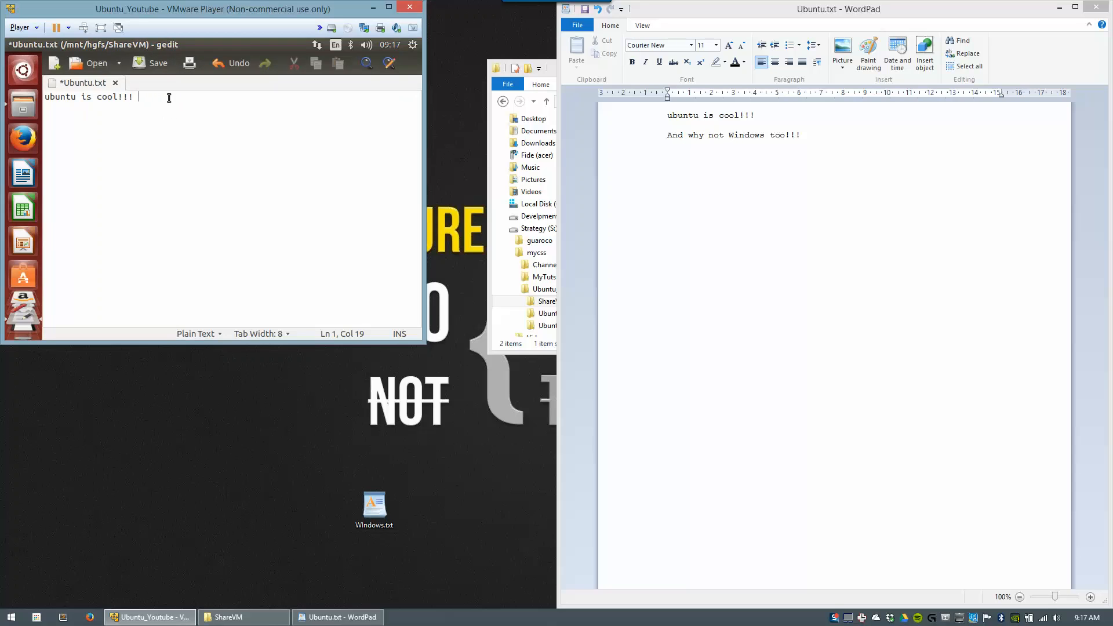
Step: Close the stale Ubuntu.txt unsaved, reopen it to show the Windows line, and enlarge the VM window
click(116, 83)
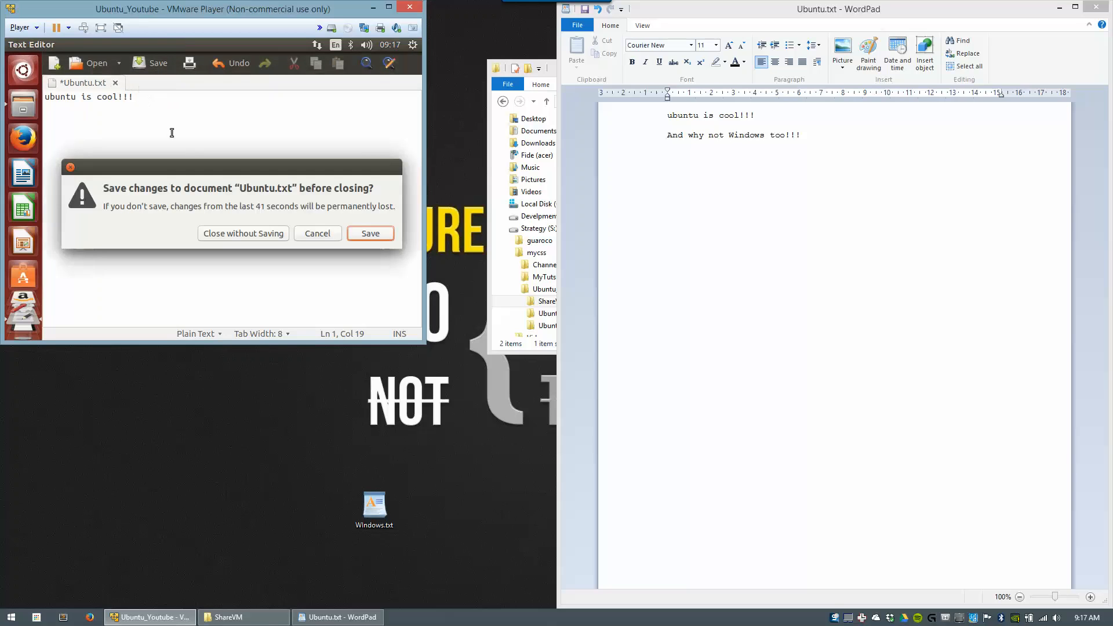
click(243, 234)
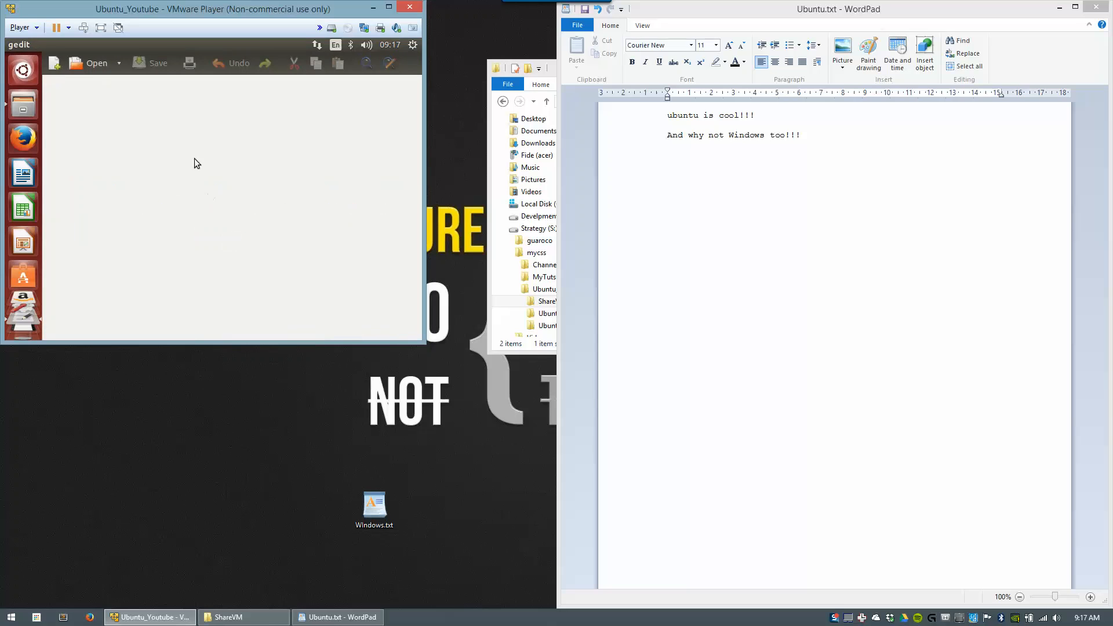
click(12, 44)
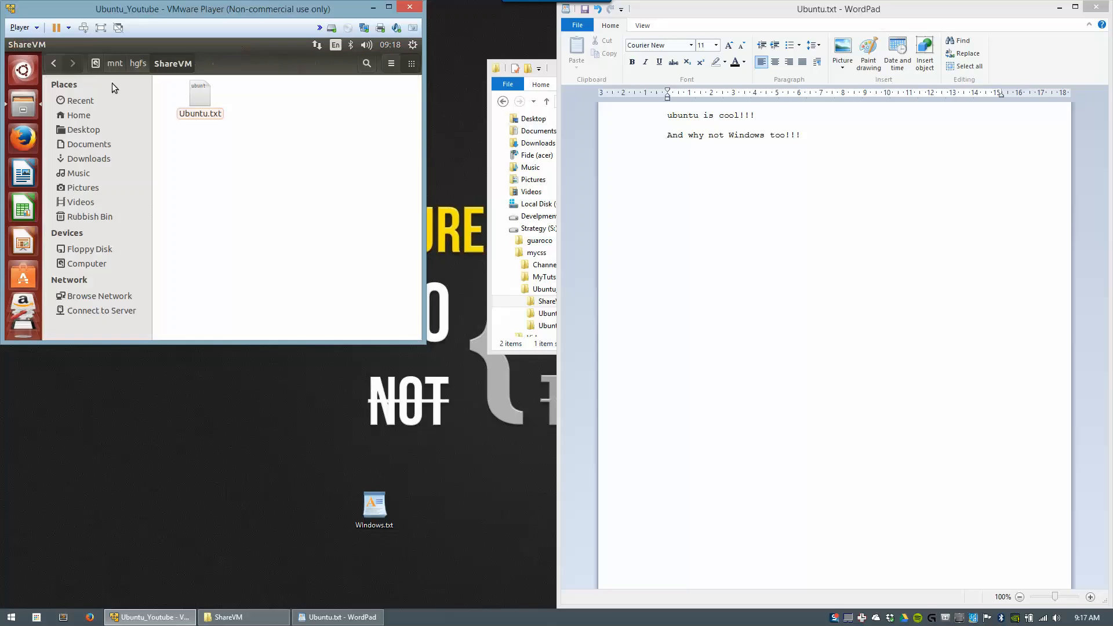
double_click(197, 101)
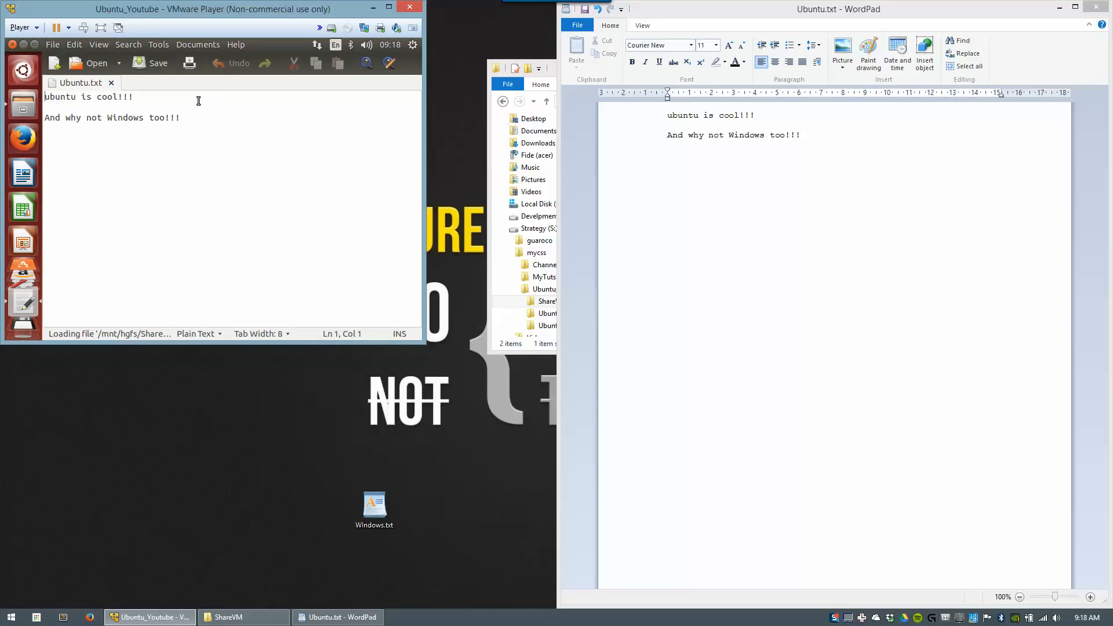
drag(50, 118, 214, 123)
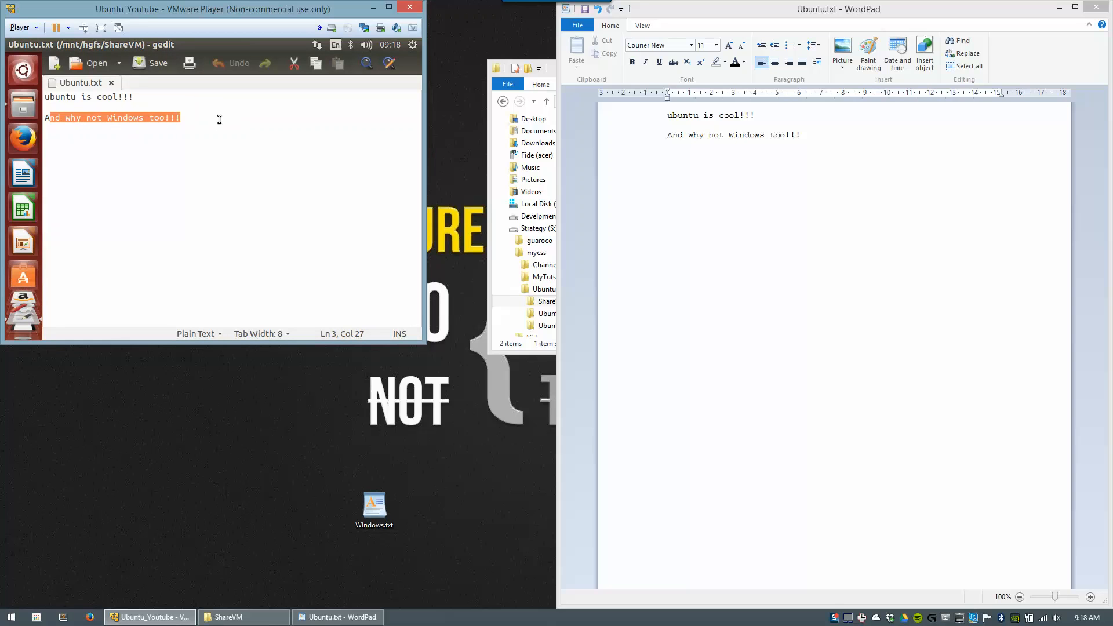
click(259, 131)
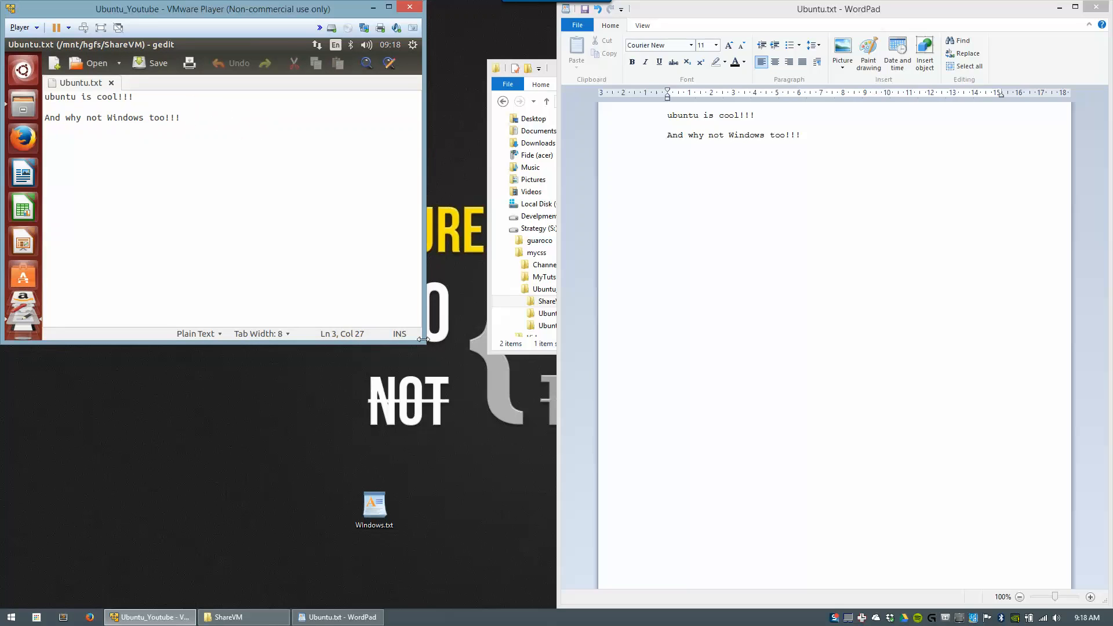
drag(422, 342, 577, 515)
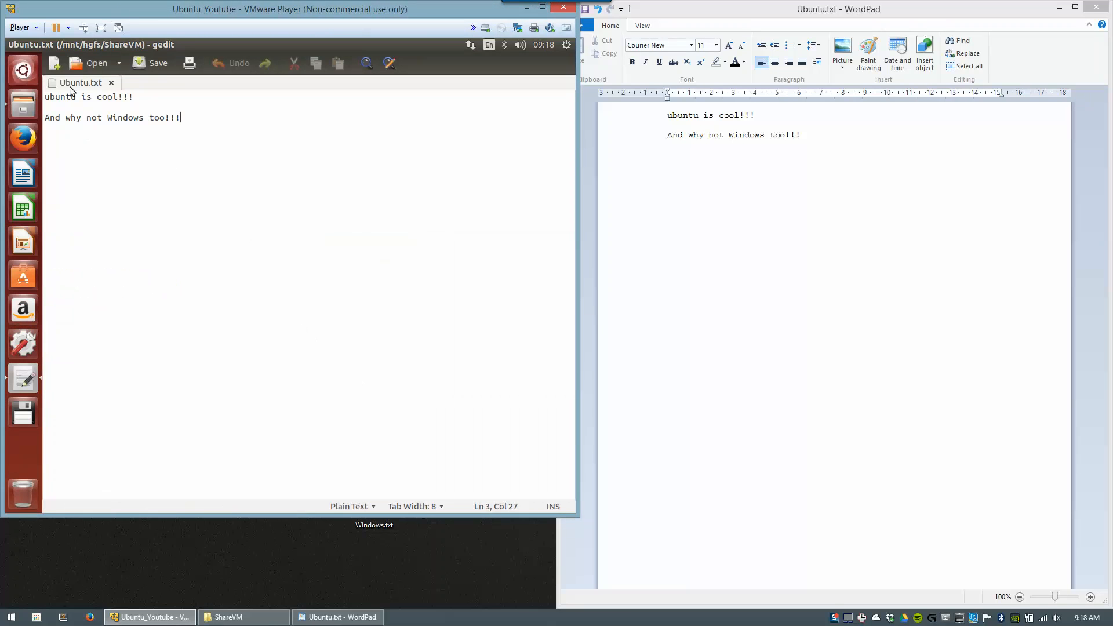
Step: Tick 'Enter full screen mode after powering on' in the VM's Power options and apply
click(34, 29)
mouse_move(96, 102)
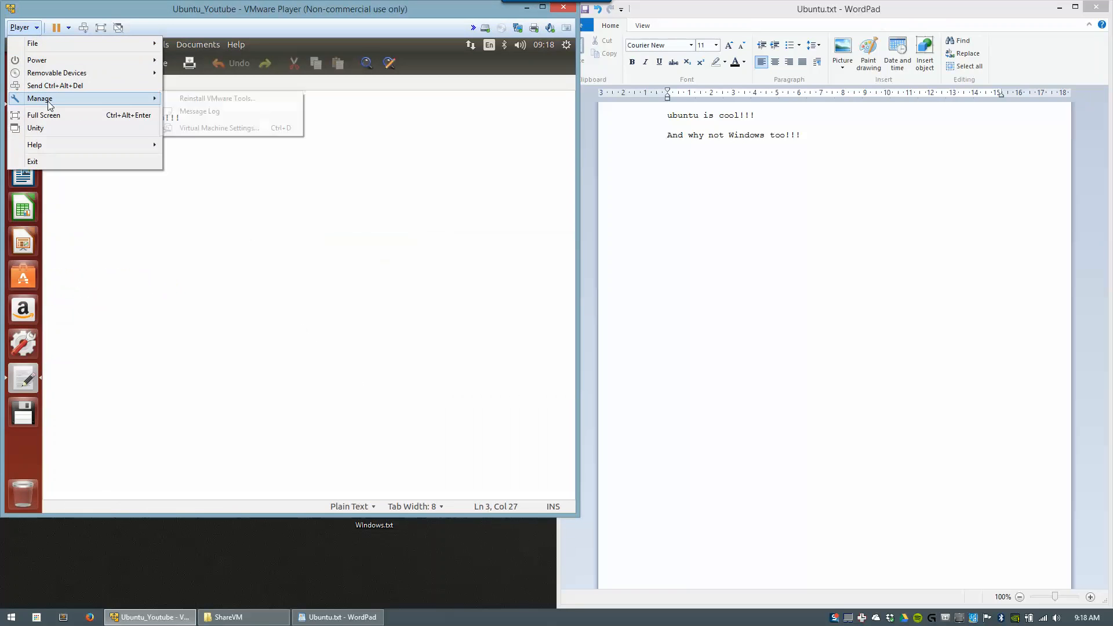
click(210, 128)
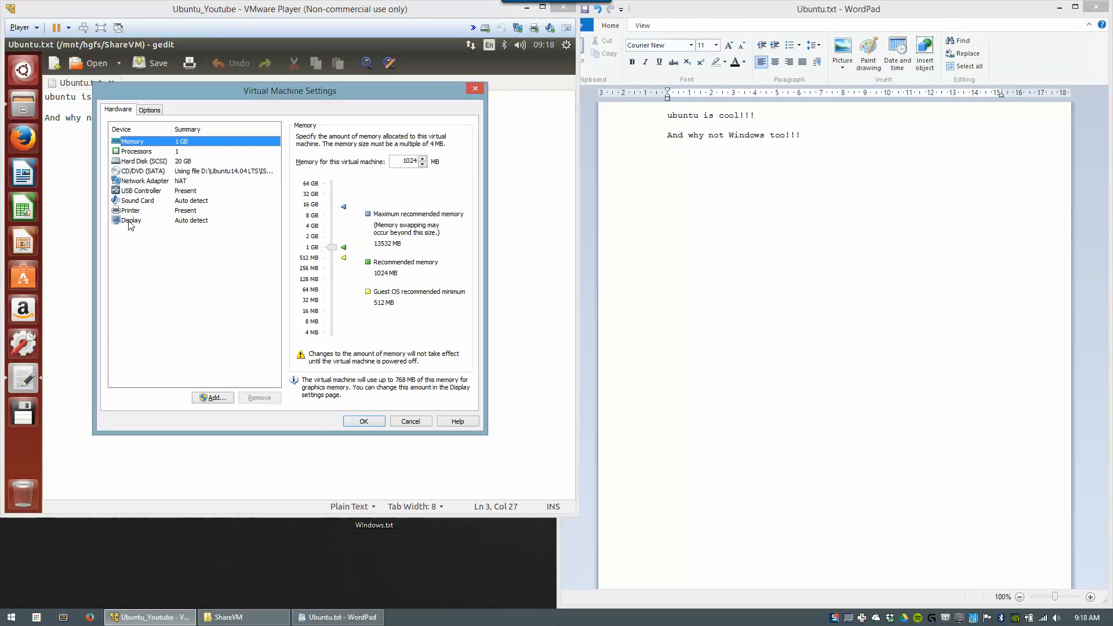
click(150, 109)
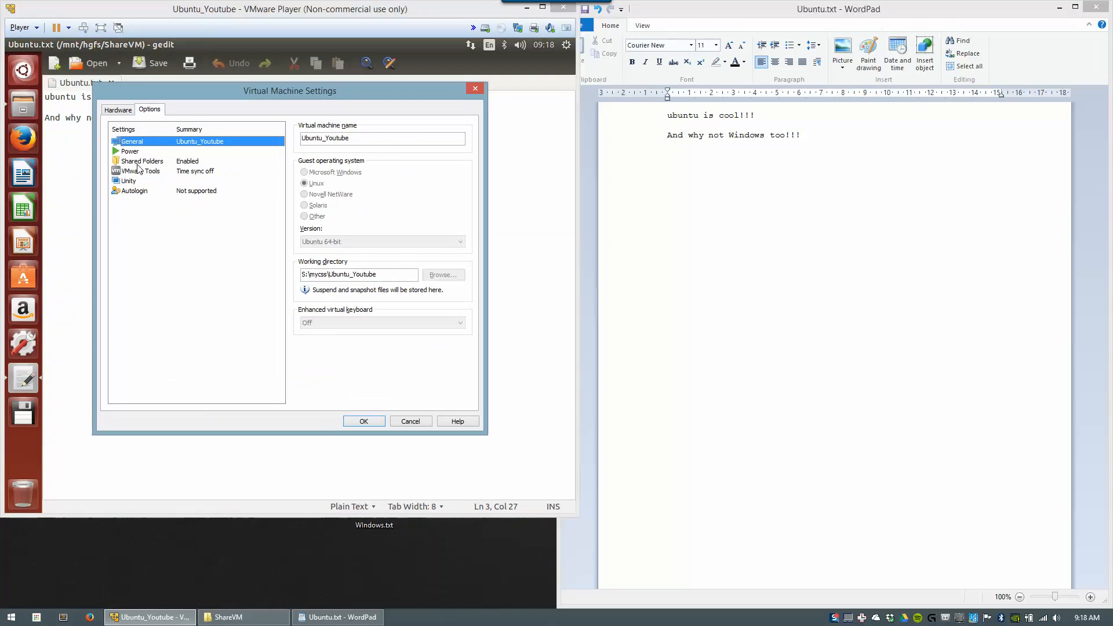
click(125, 152)
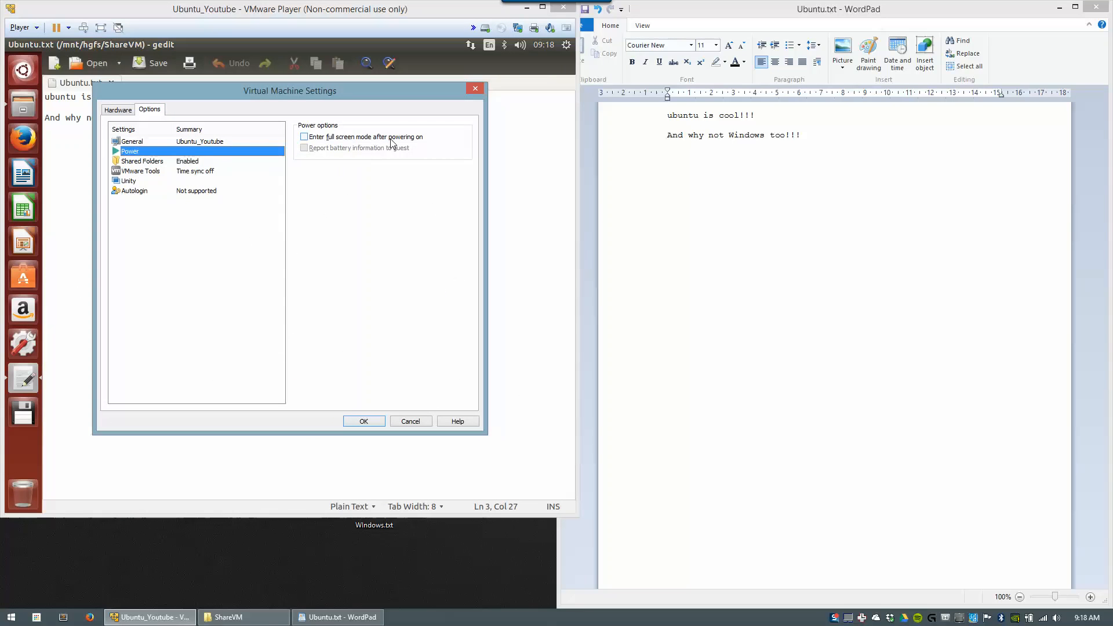
click(335, 138)
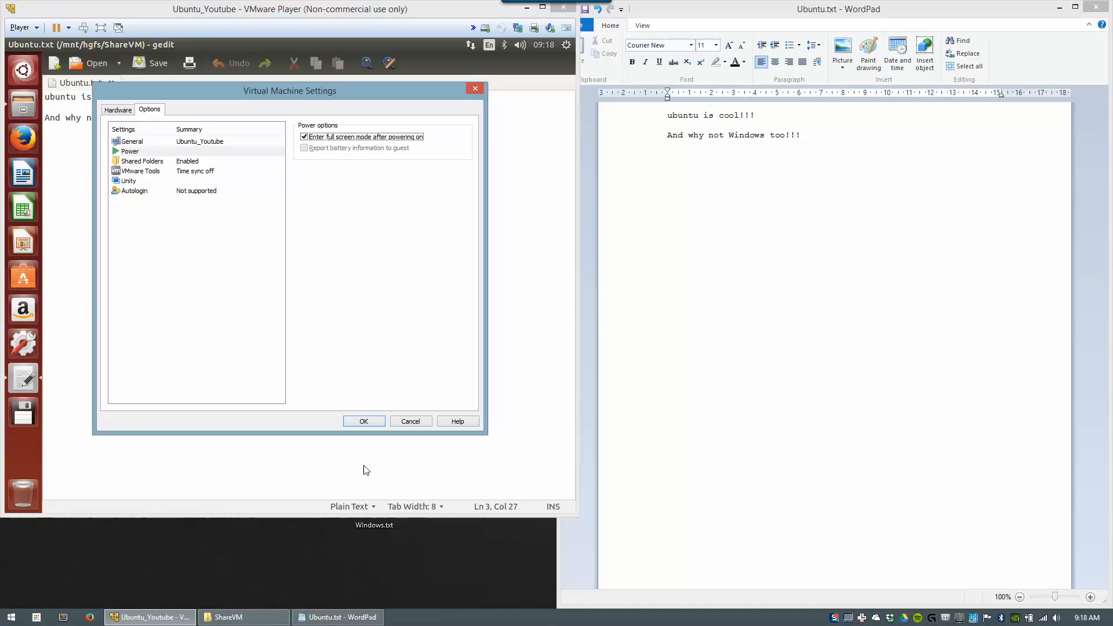
click(364, 421)
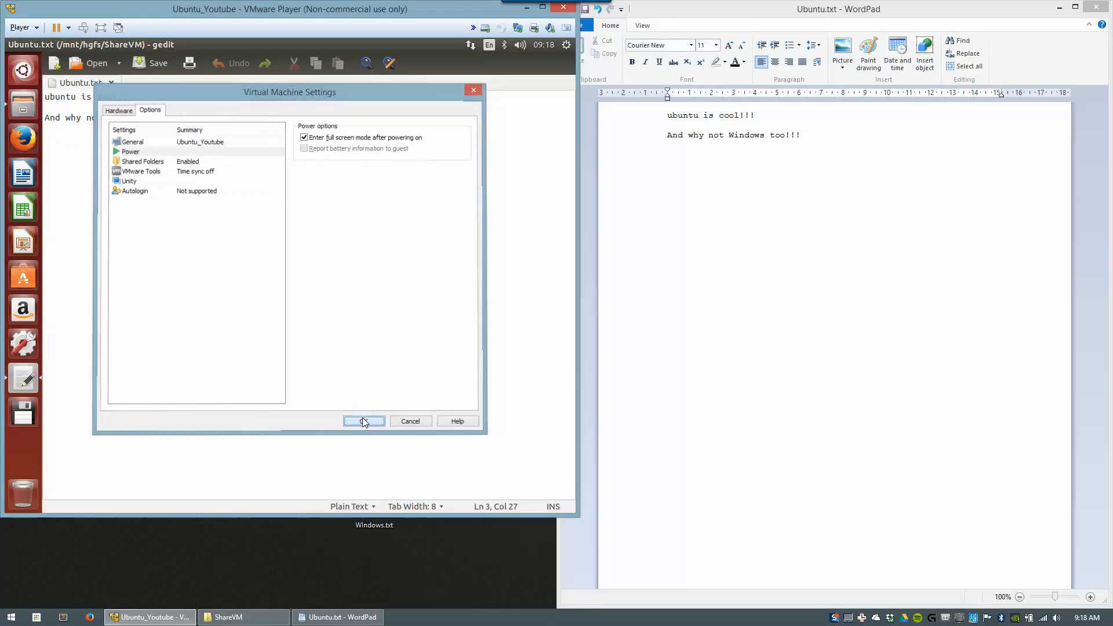